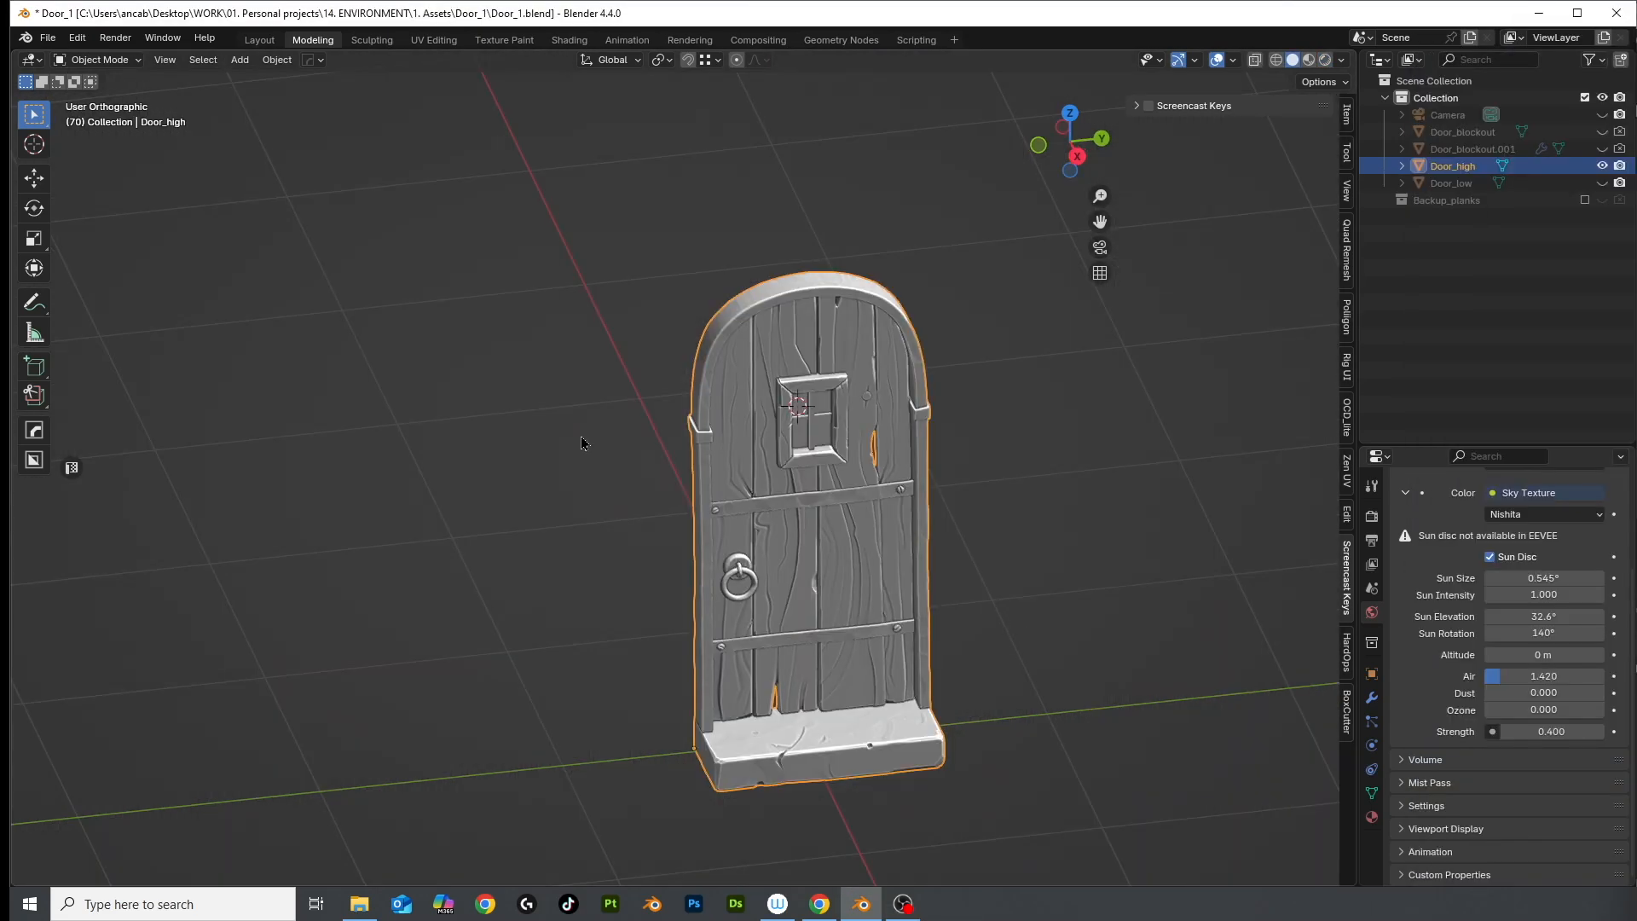
# Export the high-poly door as Door_high.fbx into the Door_1 folder
pyautogui.click(51, 40)
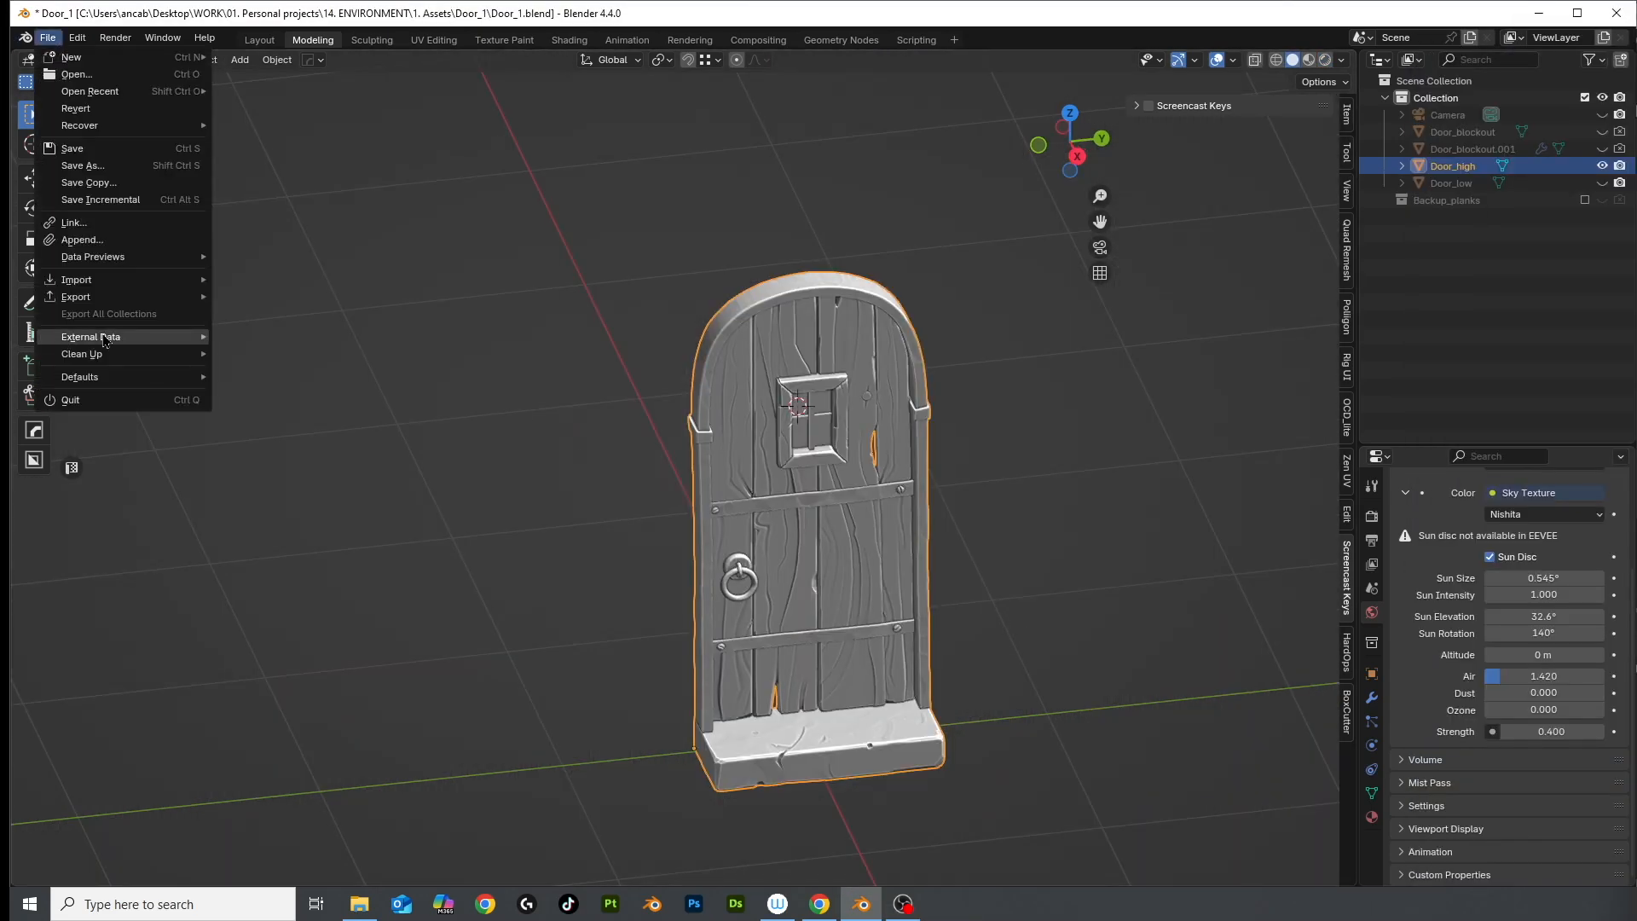
pyautogui.moveTo(119, 299)
pyautogui.click(298, 450)
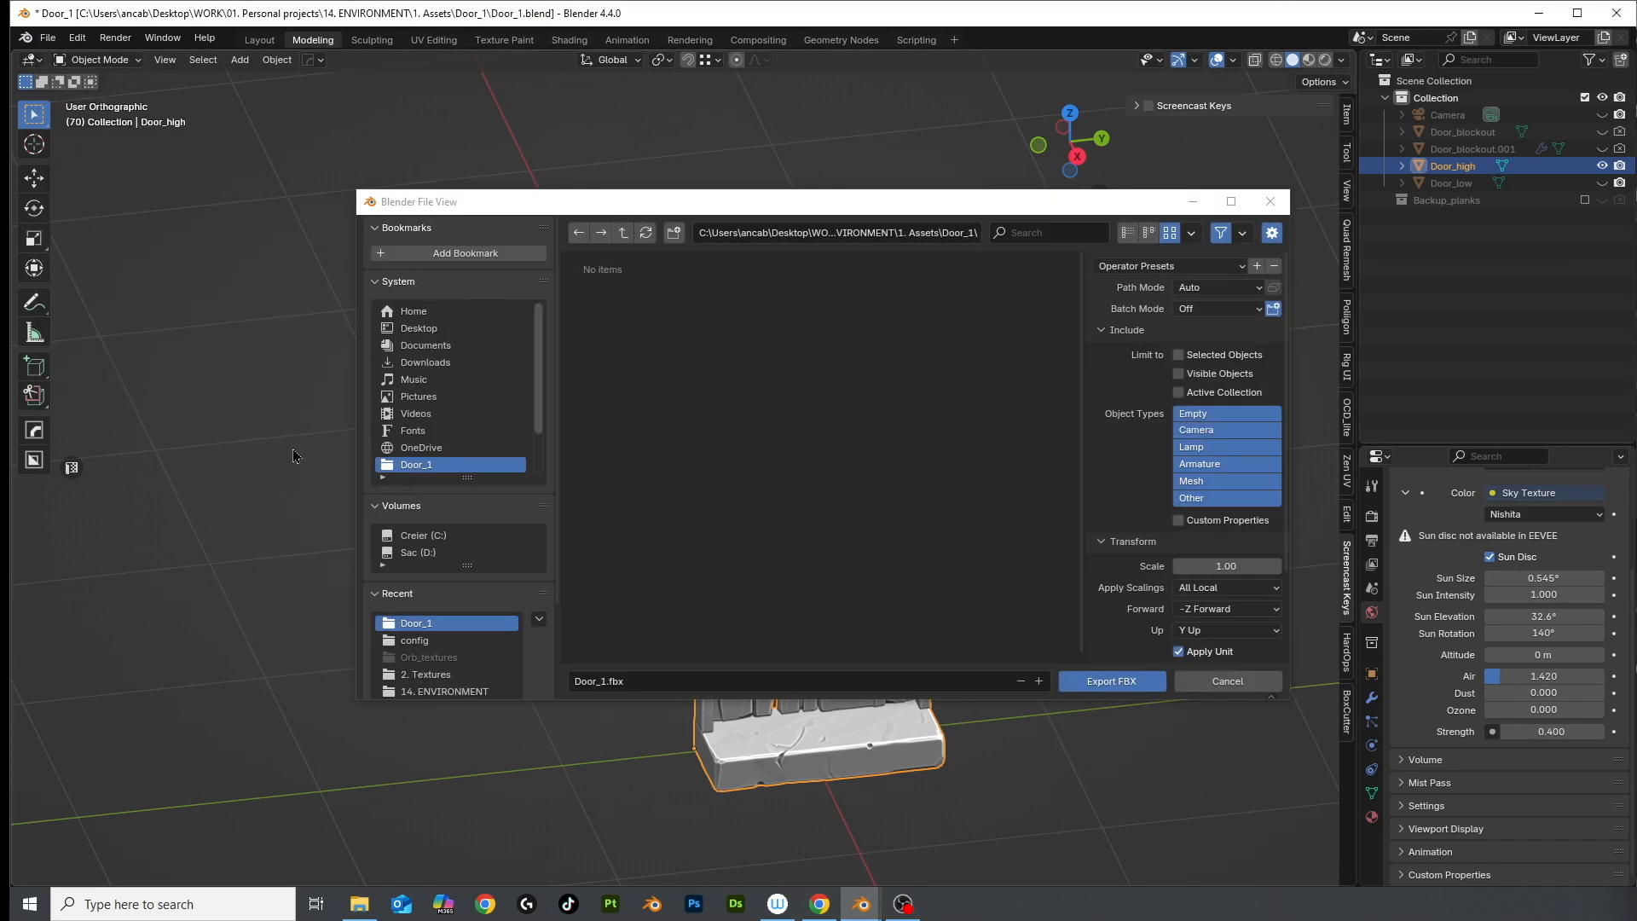
pyautogui.scroll(-10, 1181, 366)
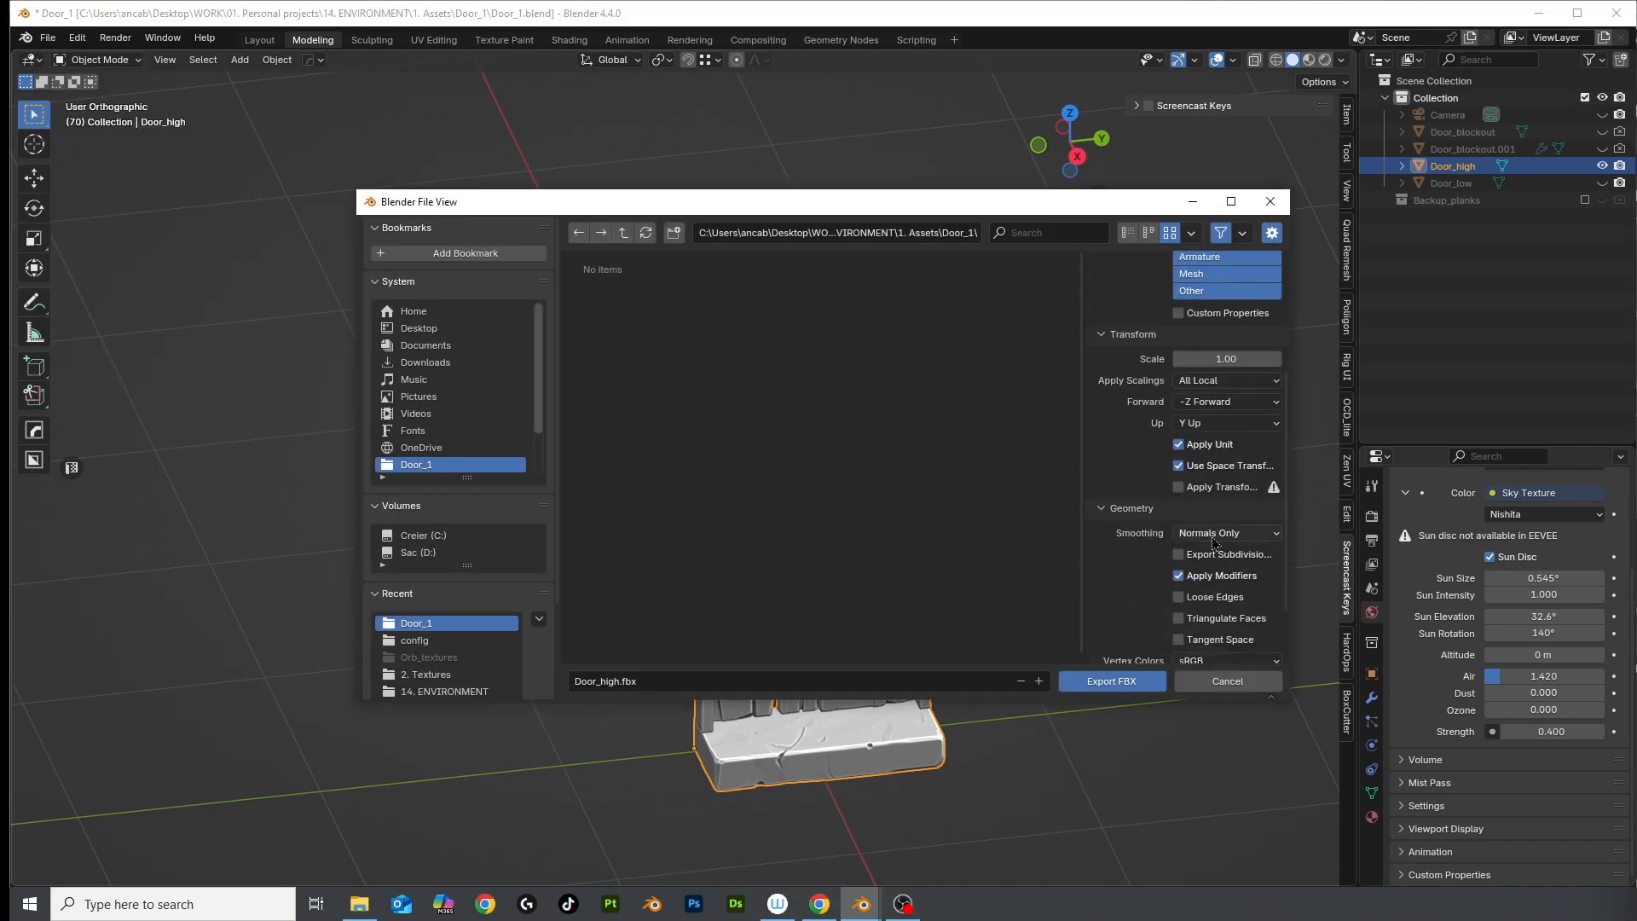
pyautogui.click(1114, 680)
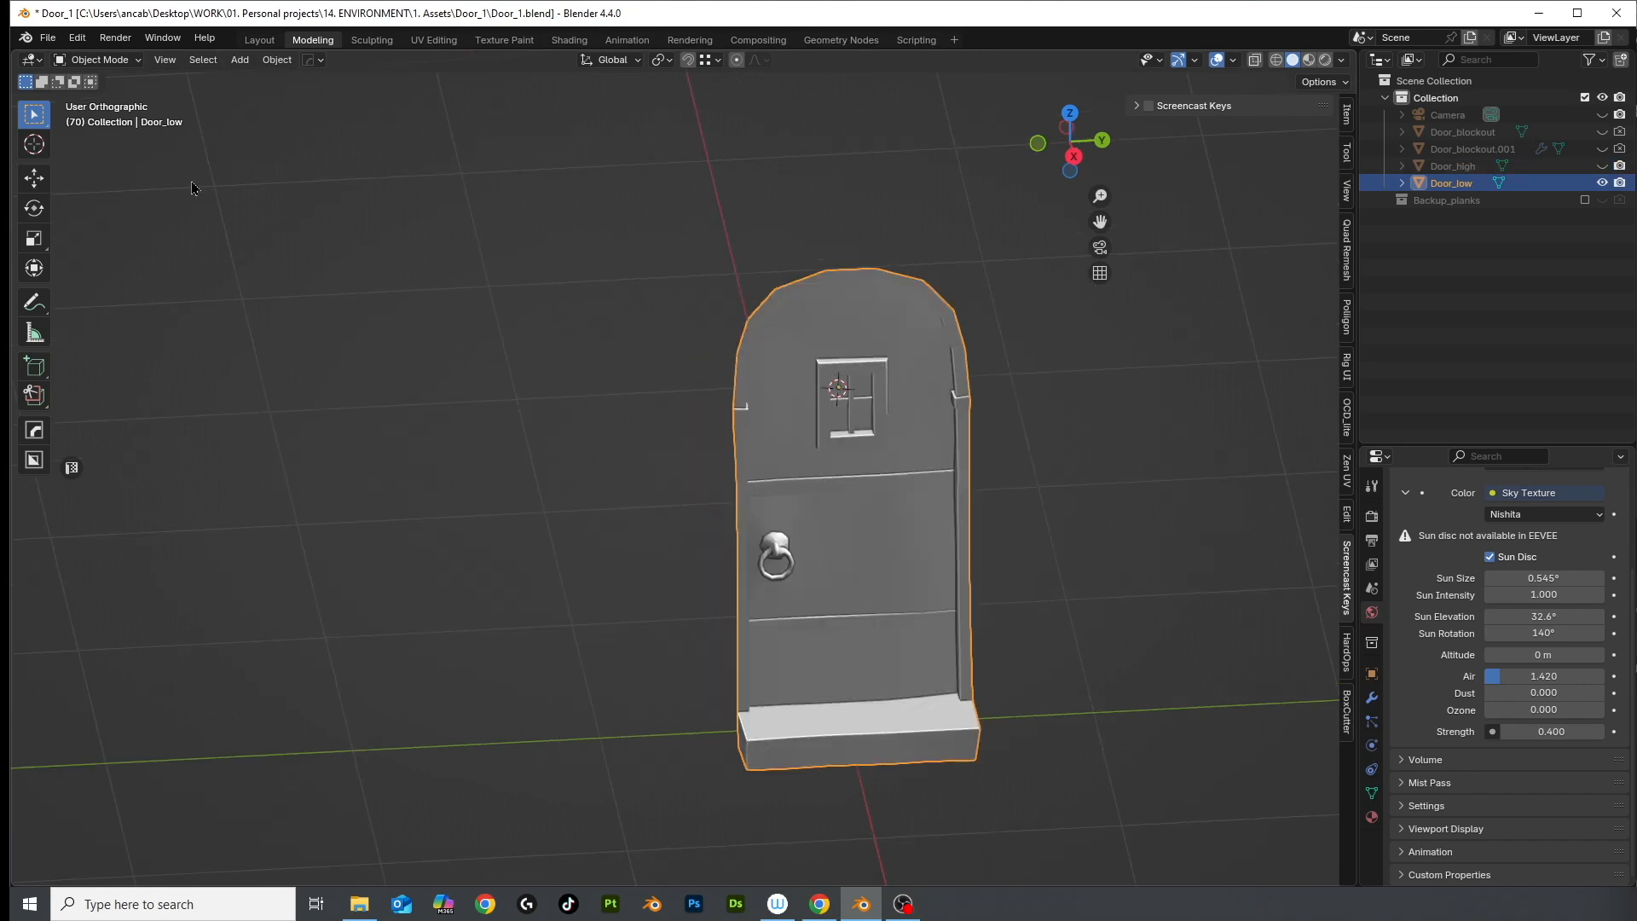
# Select Door_low and export it as an FBX file into Door_1
pyautogui.click(48, 38)
pyautogui.moveTo(85, 294)
pyautogui.click(298, 450)
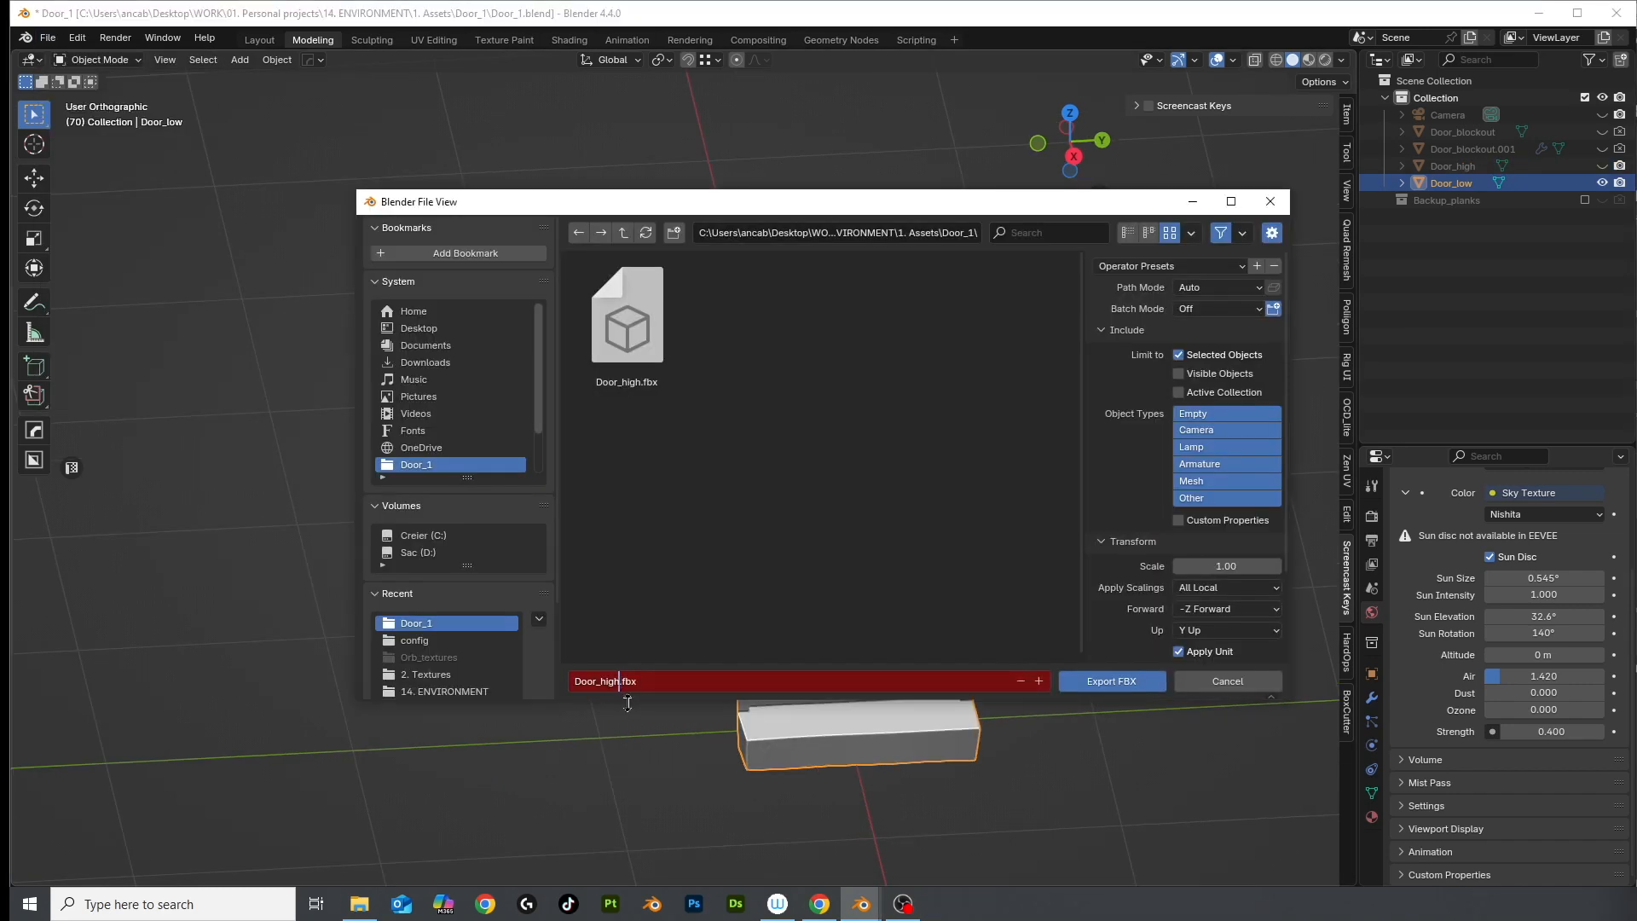
pyautogui.click(1129, 681)
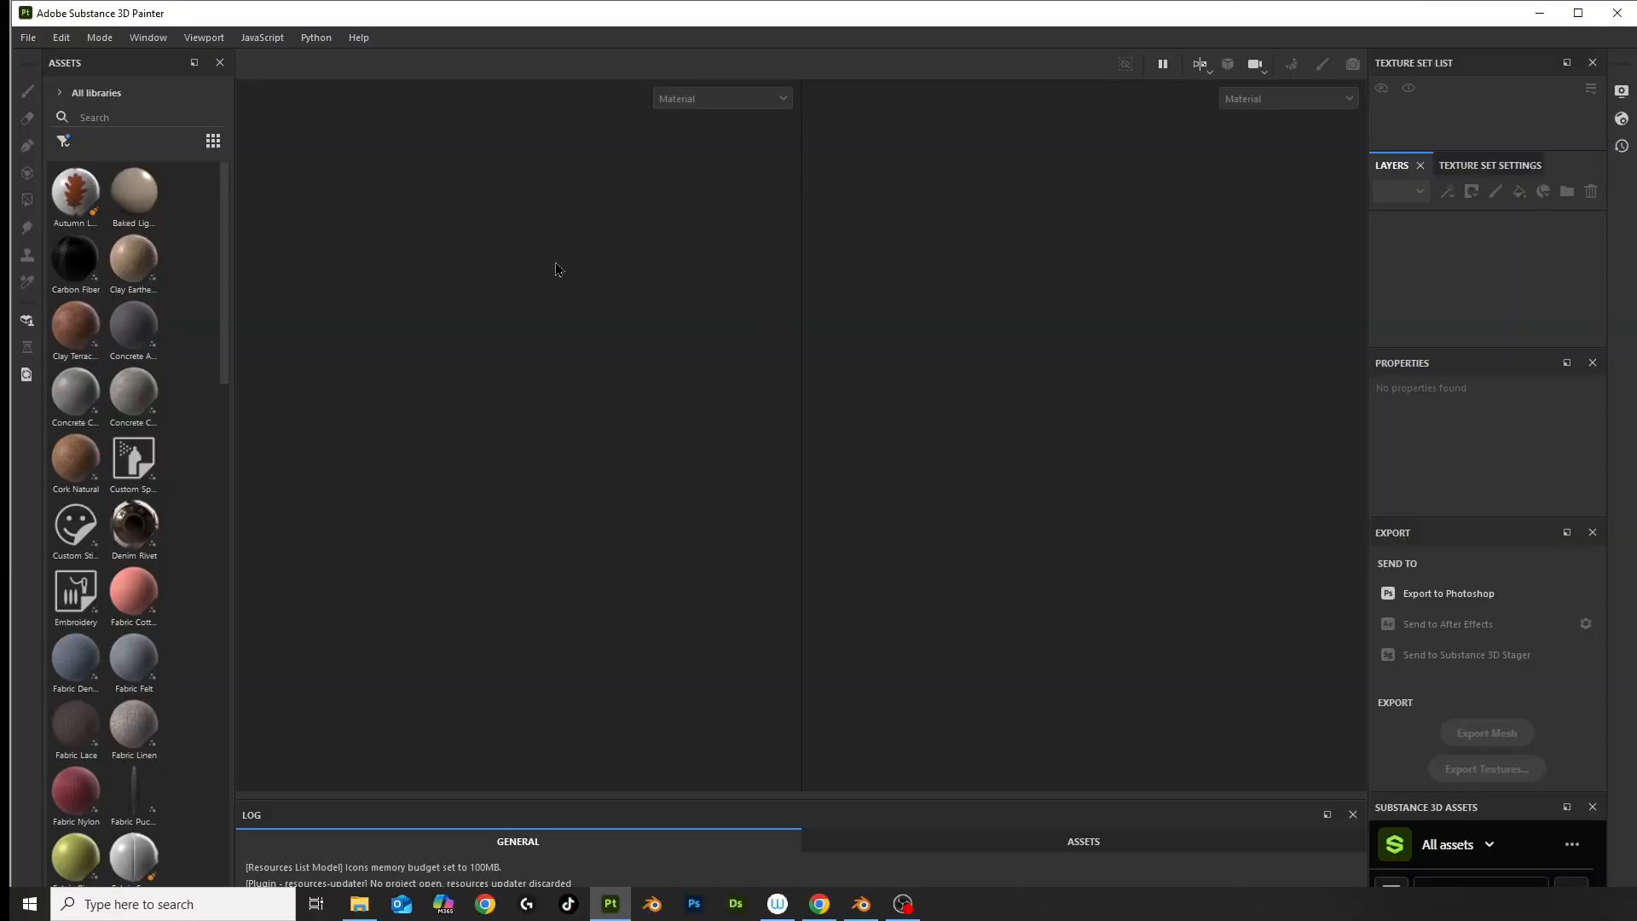
# Start a new project with the normal map format set to DirectX
pyautogui.click(28, 37)
pyautogui.click(45, 61)
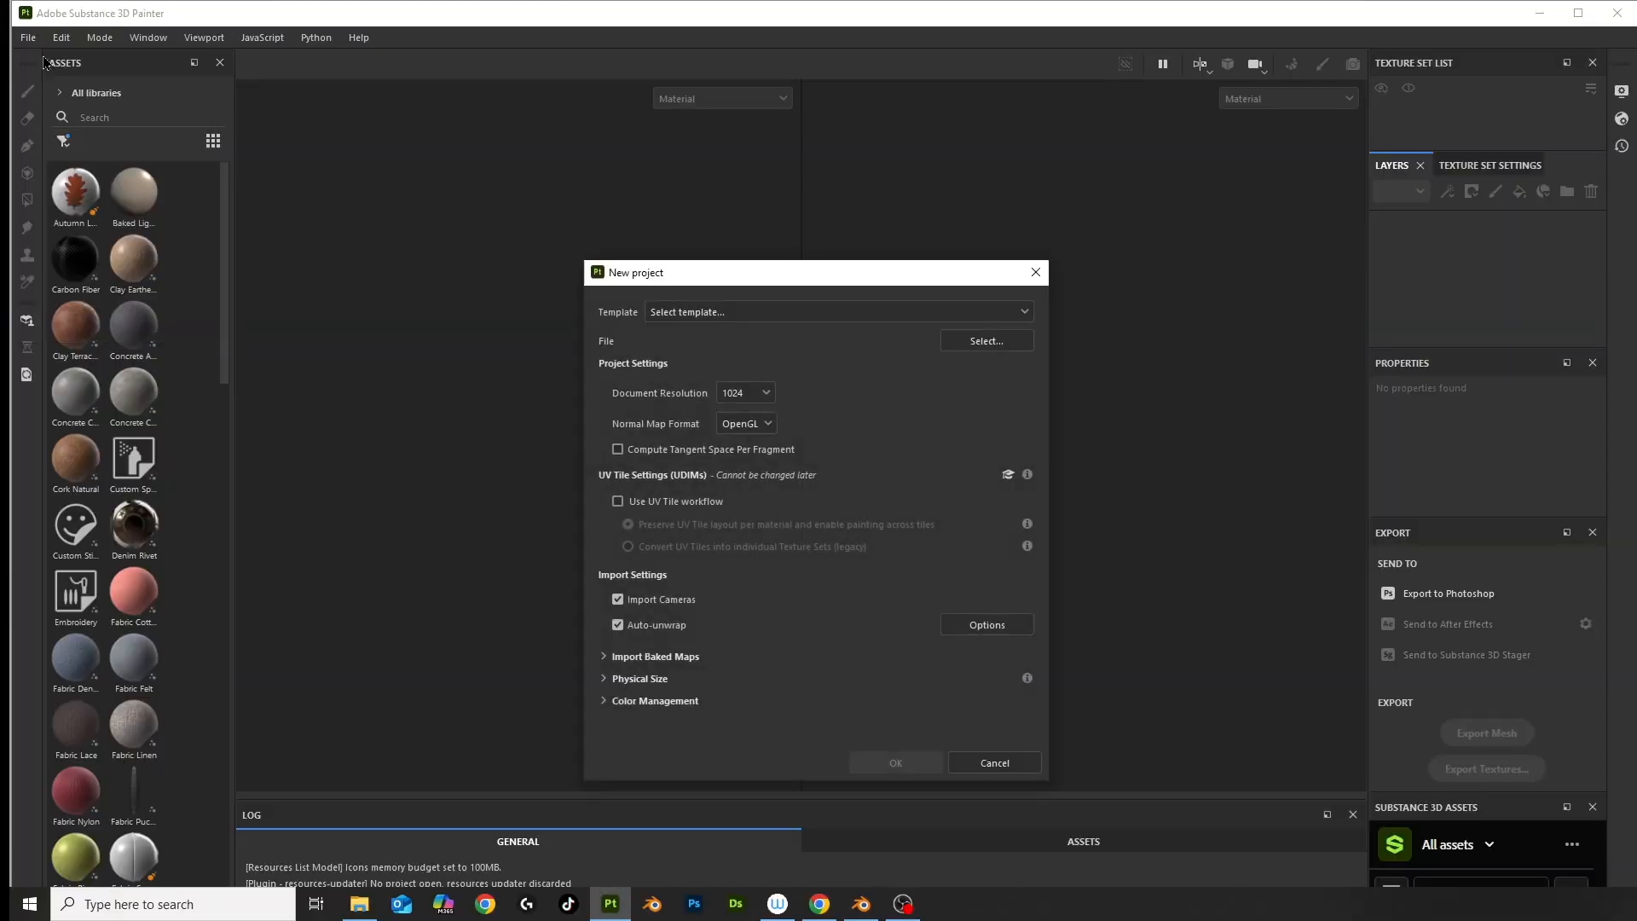
pyautogui.click(746, 423)
pyautogui.click(761, 457)
# Load Door_low.fbx as the mesh, create the project, and enter Bake Mesh Maps
pyautogui.click(964, 345)
pyautogui.click(616, 380)
pyautogui.click(1003, 622)
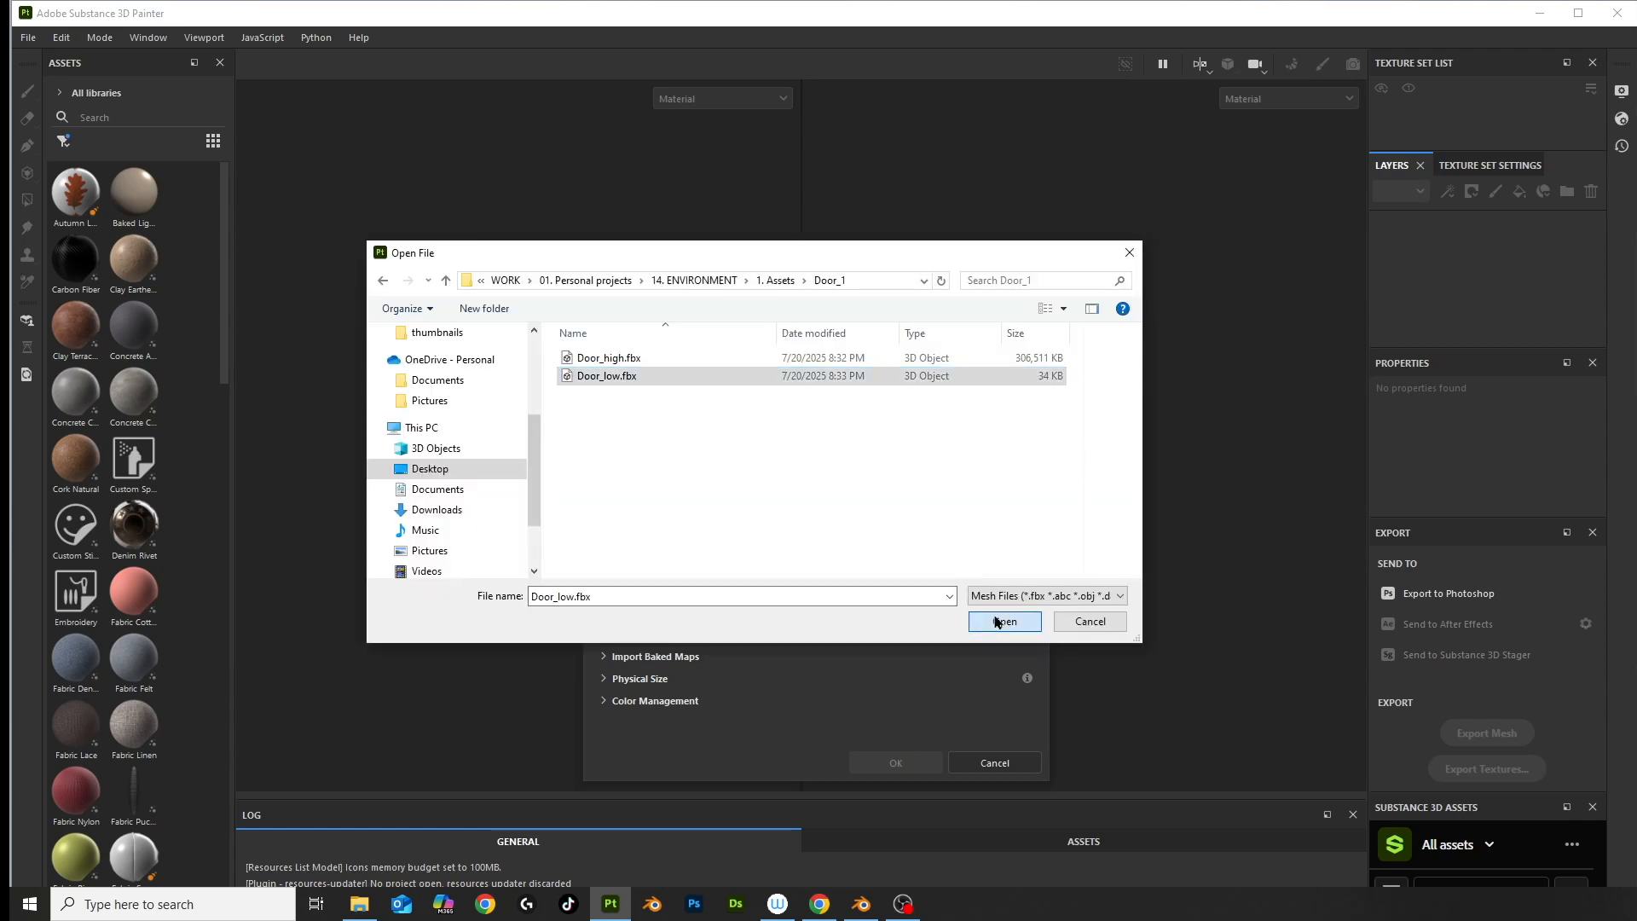
pyautogui.click(895, 762)
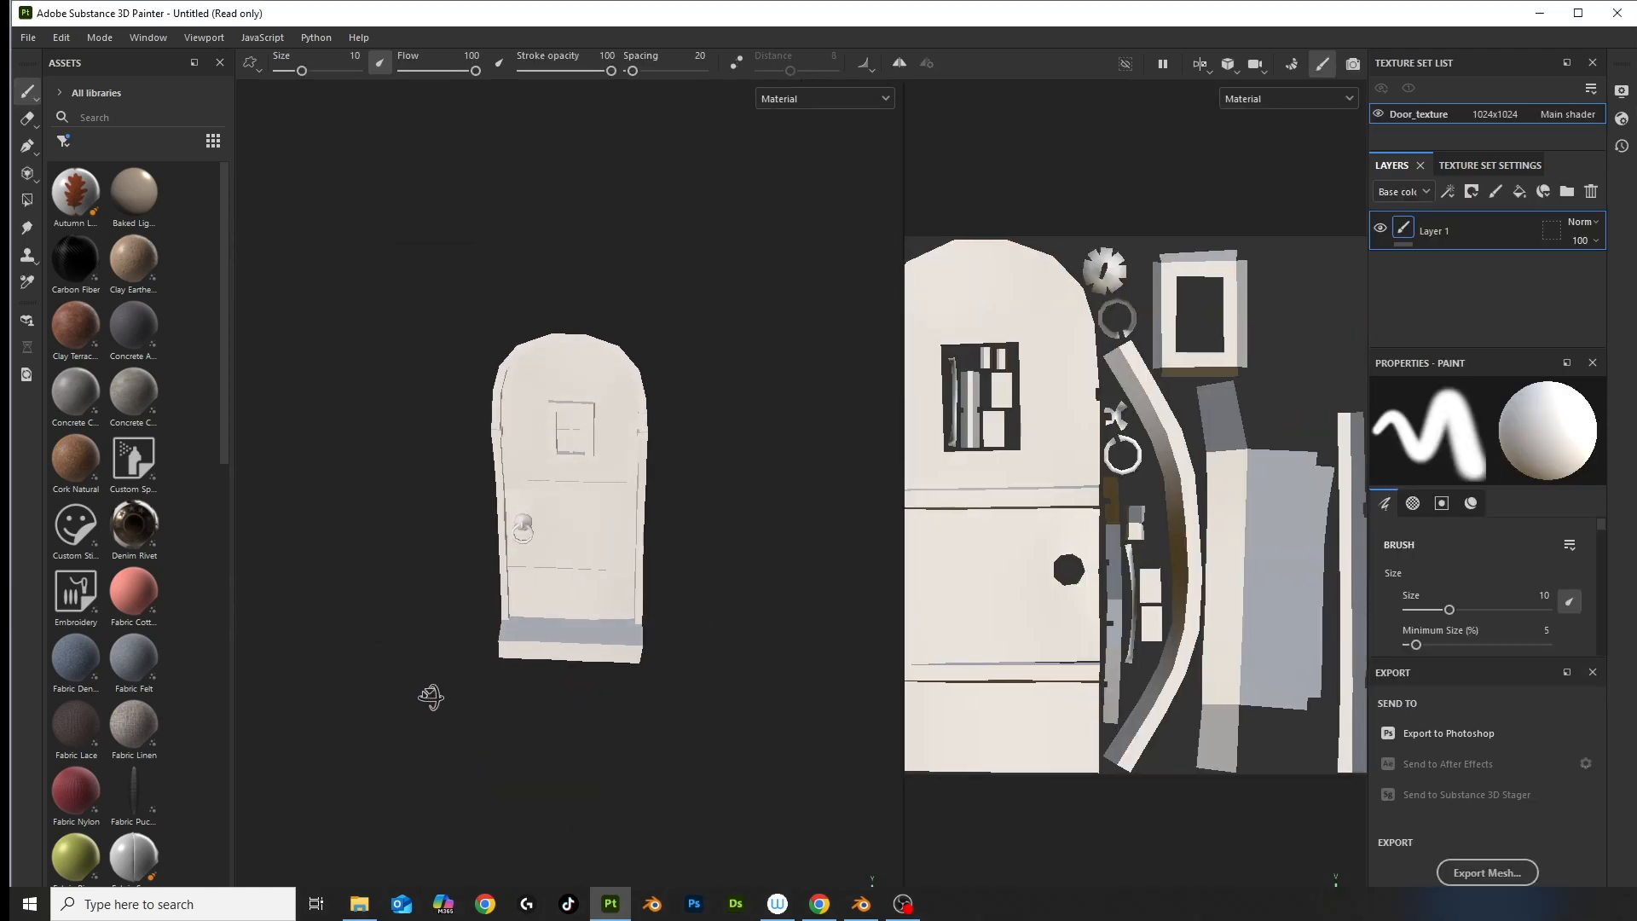
pyautogui.click(1489, 164)
pyautogui.click(1532, 317)
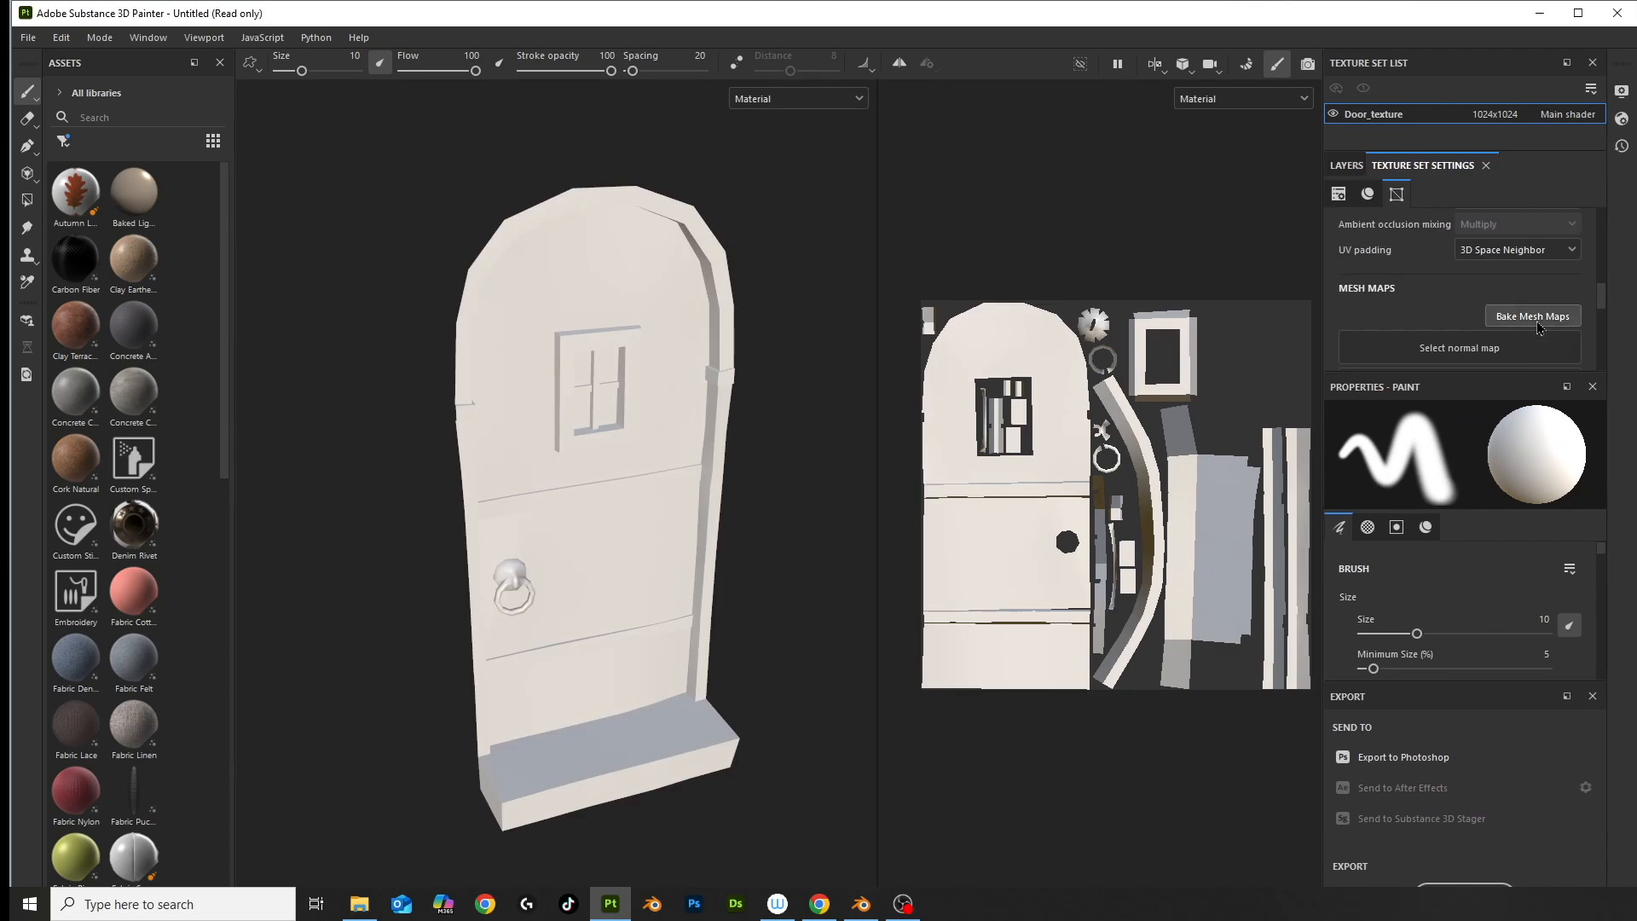
# Set the bake Dilation Width to 4
pyautogui.moveTo(590, 437); pyautogui.dragTo(602, 438)
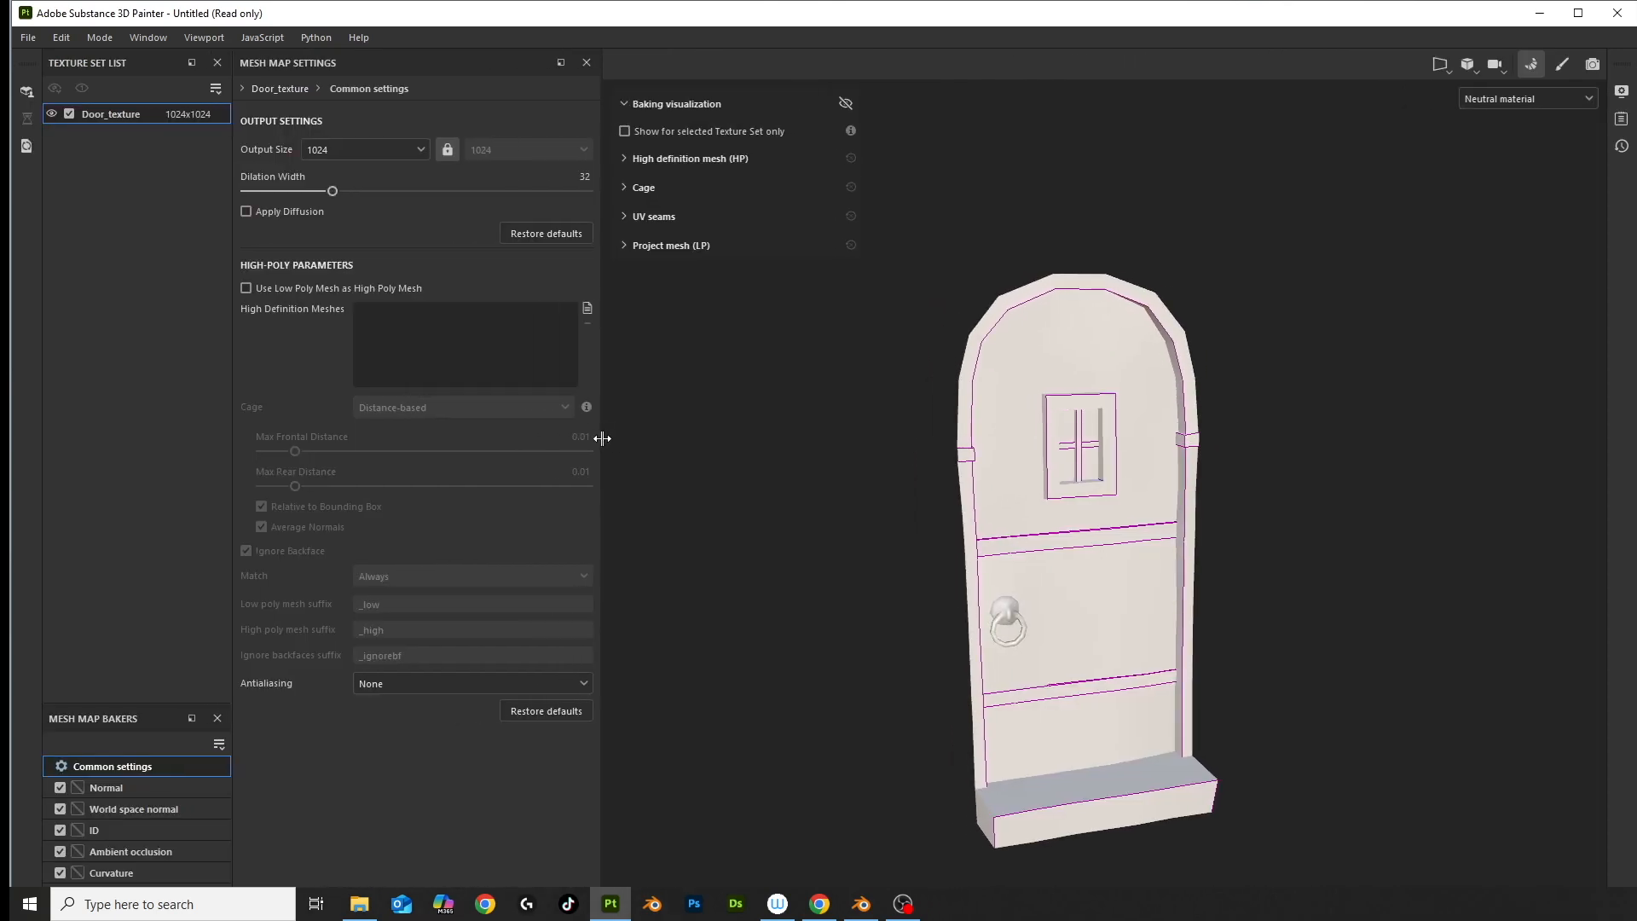
pyautogui.write('4')
pyautogui.press('Return')
# Add Door_high.fbx as the high-definition mesh and bake the selected textures
pyautogui.click(587, 308)
pyautogui.click(261, 145)
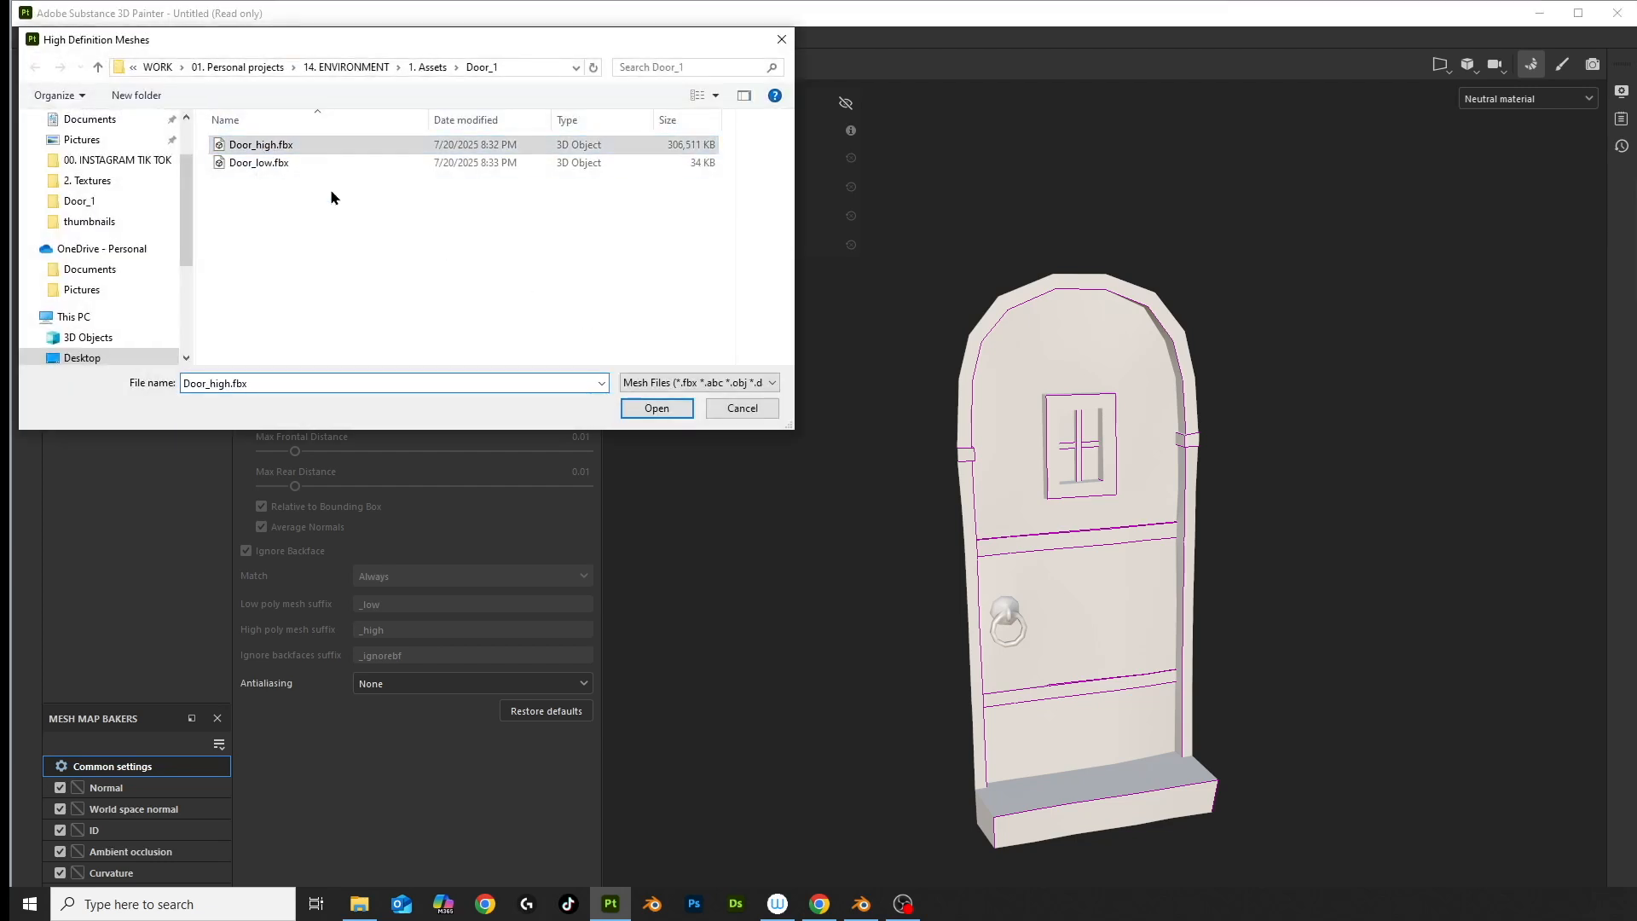
pyautogui.click(655, 408)
pyautogui.keyDown('alt'); pyautogui.moveTo(1012, 622); pyautogui.dragTo(1041, 676); pyautogui.keyUp('alt')
pyautogui.scroll(5, 1019, 475)
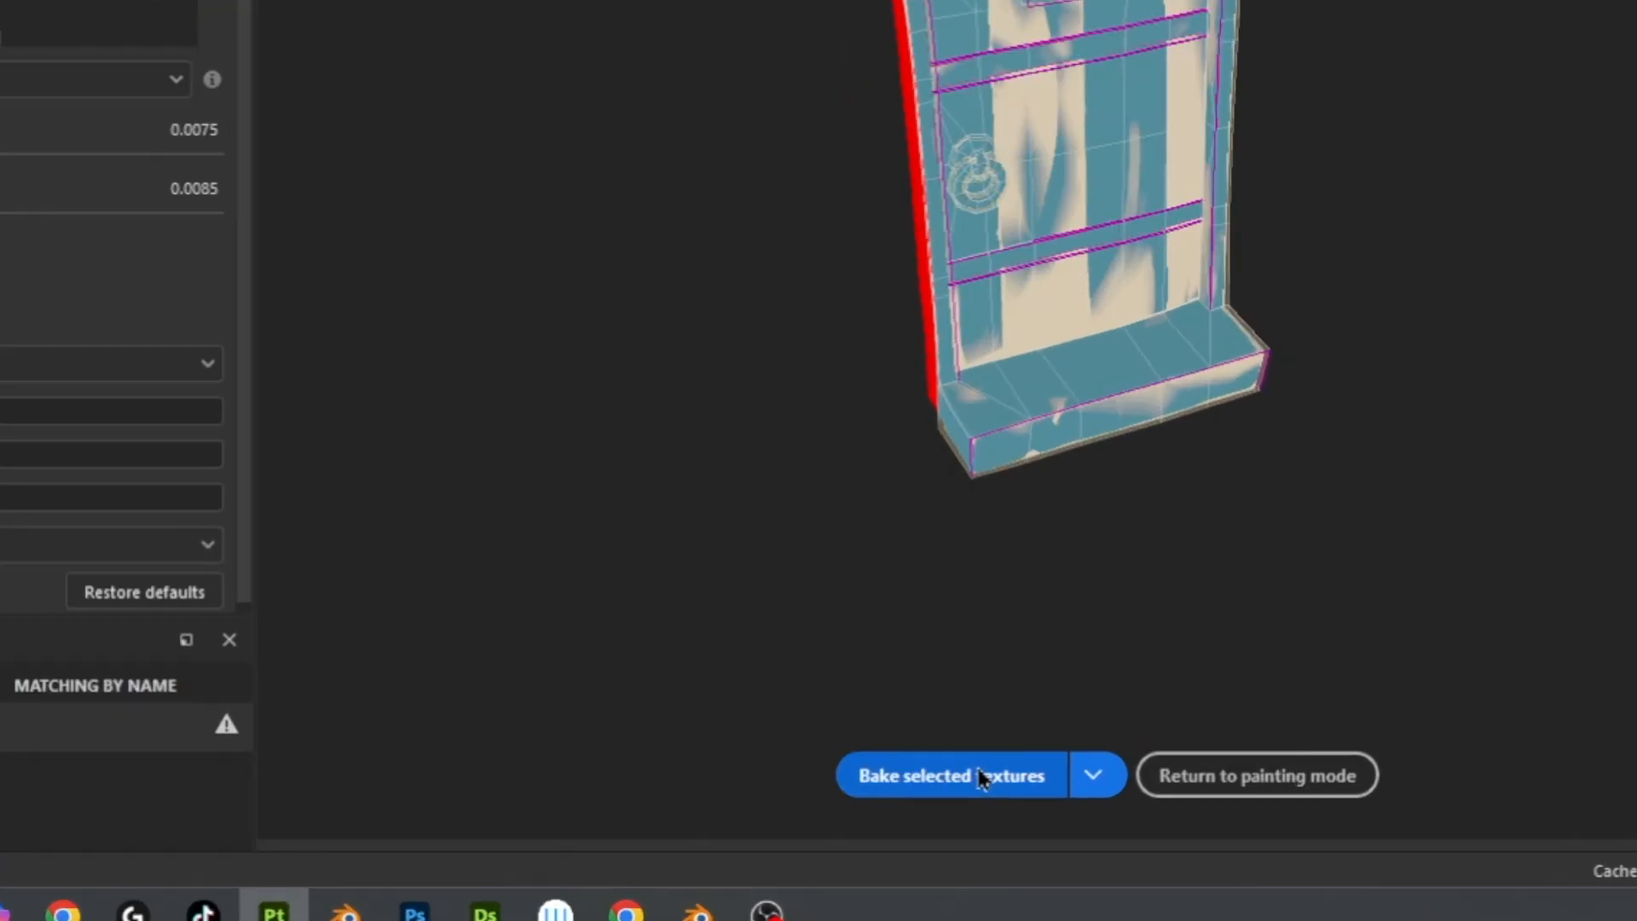
pyautogui.click(1032, 819)
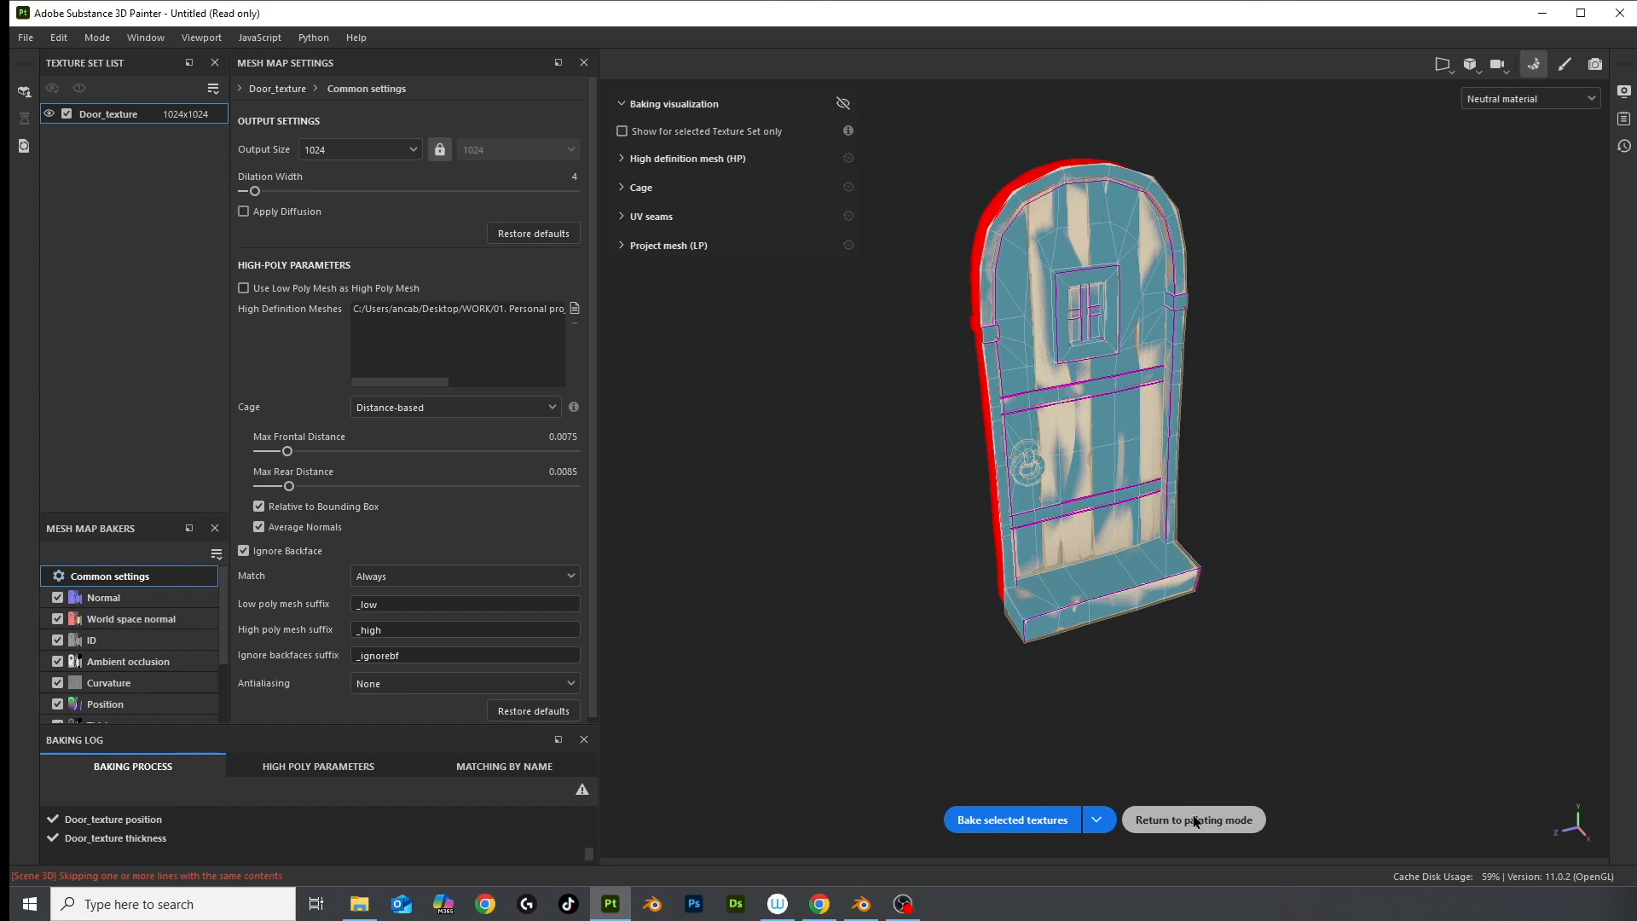
# Return to painting mode and look around the door's baked detail
pyautogui.click(1194, 820)
pyautogui.keyDown('alt'); pyautogui.moveTo(463, 484); pyautogui.dragTo(336, 427); pyautogui.keyUp('alt')
pyautogui.keyDown('alt'); pyautogui.moveTo(356, 406); pyautogui.dragTo(511, 463, button='middle'); pyautogui.keyUp('alt')
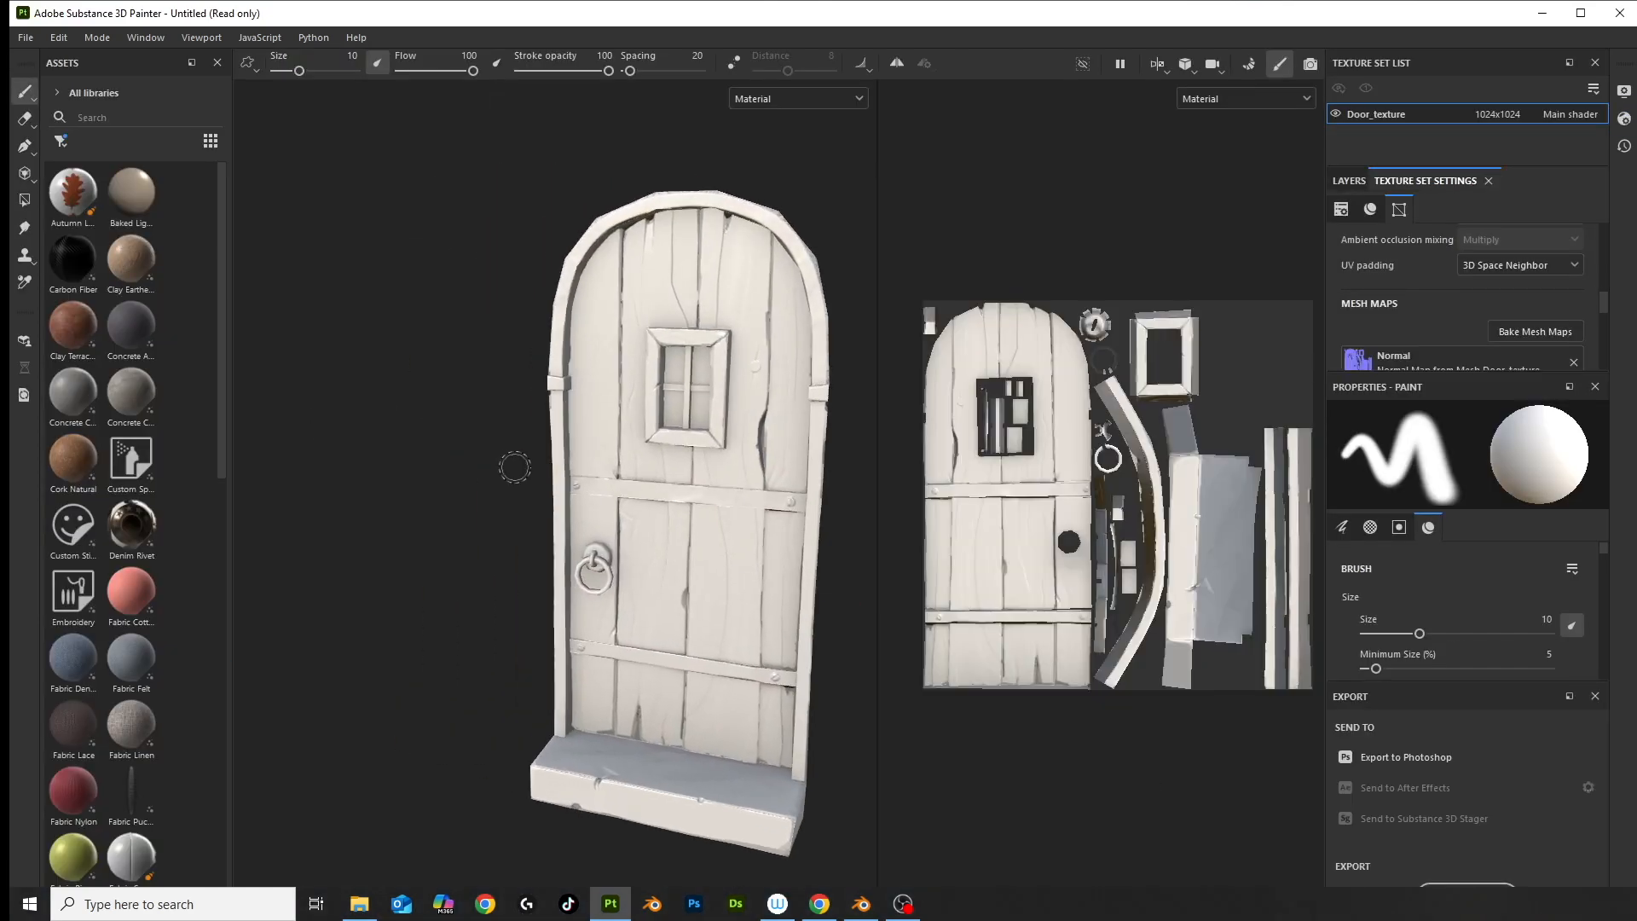
pyautogui.scroll(6, 614, 489)
pyautogui.keyDown('alt'); pyautogui.moveTo(614, 489); pyautogui.dragTo(639, 348); pyautogui.keyUp('alt')
pyautogui.scroll(-6, 640, 348)
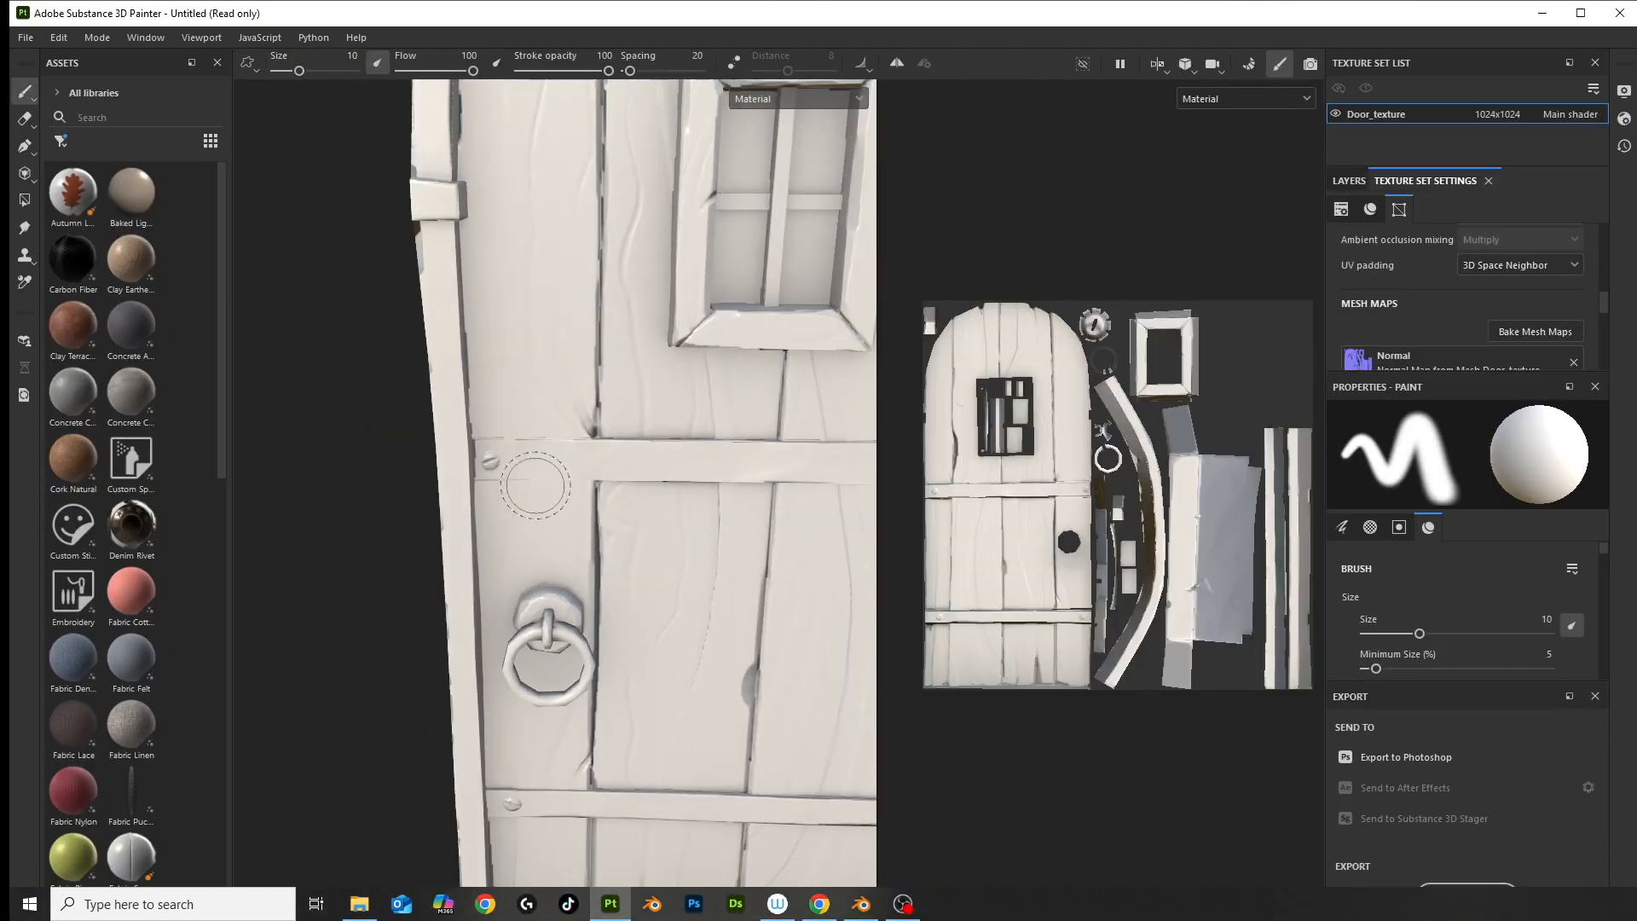
# Add two layer folders named Blue wood and Metal
pyautogui.click(1349, 181)
pyautogui.click(1568, 215)
pyautogui.doubleClick(1426, 253)
pyautogui.write('Blue wood')
pyautogui.press('Return')
pyautogui.click(1568, 215)
pyautogui.doubleClick(1426, 253)
pyautogui.write('Metal')
pyautogui.press('Return')
# Add three more folders named Stone, Natural wood and Glass
pyautogui.click(1568, 215)
pyautogui.doubleClick(1426, 253)
pyautogui.write('Stone')
pyautogui.press('Return')
pyautogui.click(1569, 215)
pyautogui.doubleClick(1426, 253)
pyautogui.write('Natural wood')
pyautogui.press('Return')
pyautogui.click(1569, 215)
pyautogui.doubleClick(1426, 254)
pyautogui.write('Glass')
pyautogui.press('Return')
pyautogui.rightClick(1406, 416)
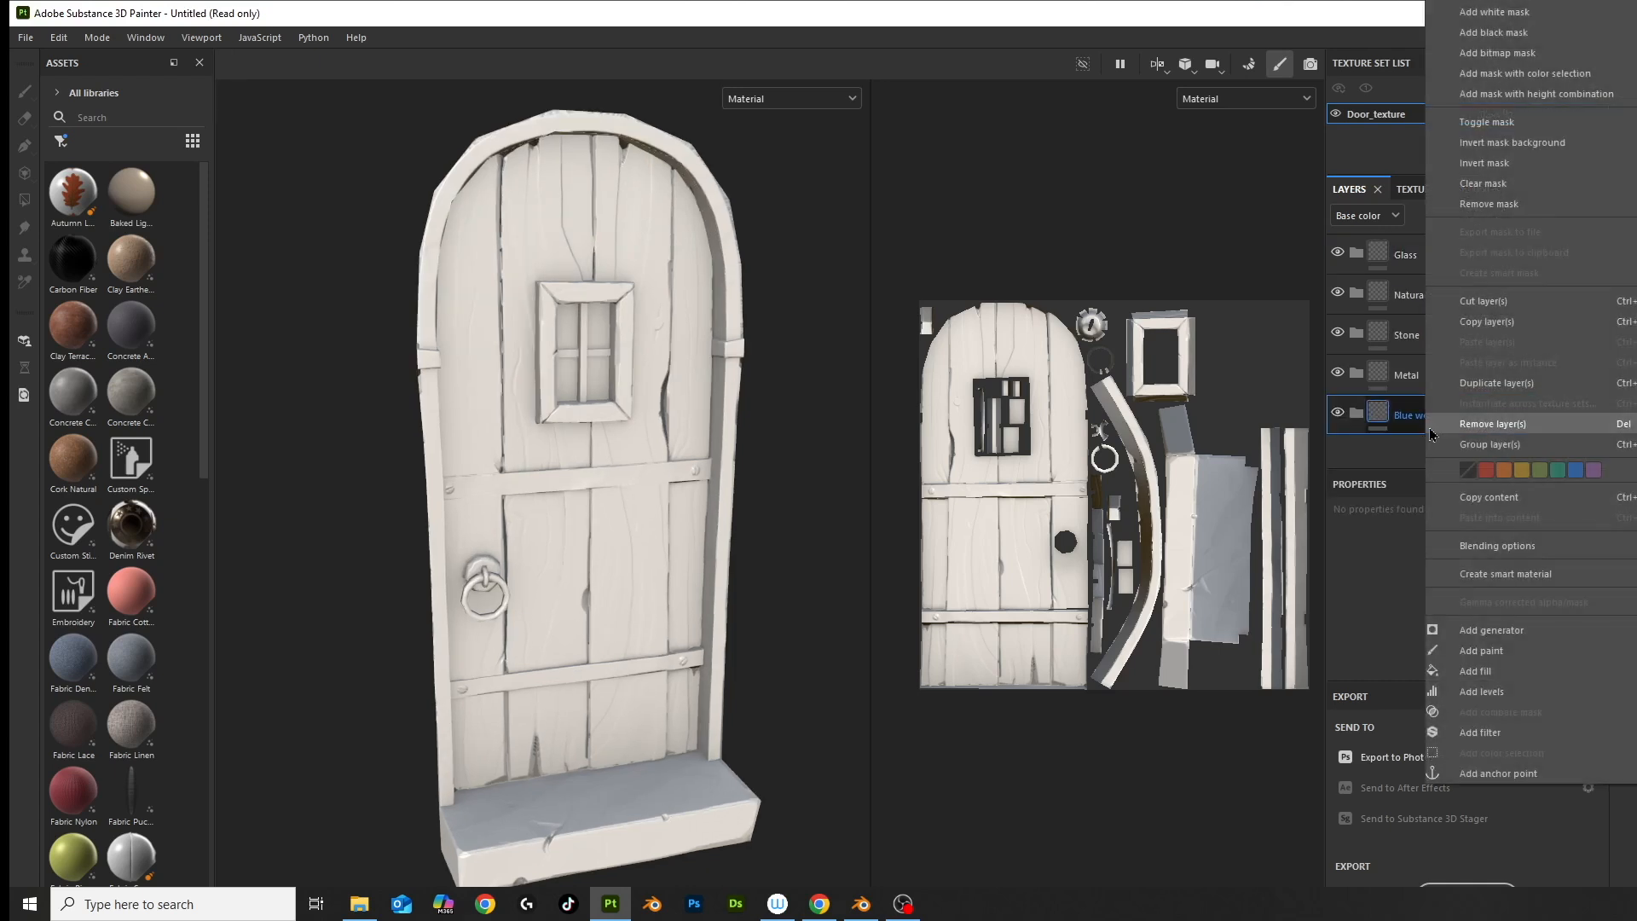
# Give Blue wood a black mask and add a blue fill layer inside it
pyautogui.click(1548, 34)
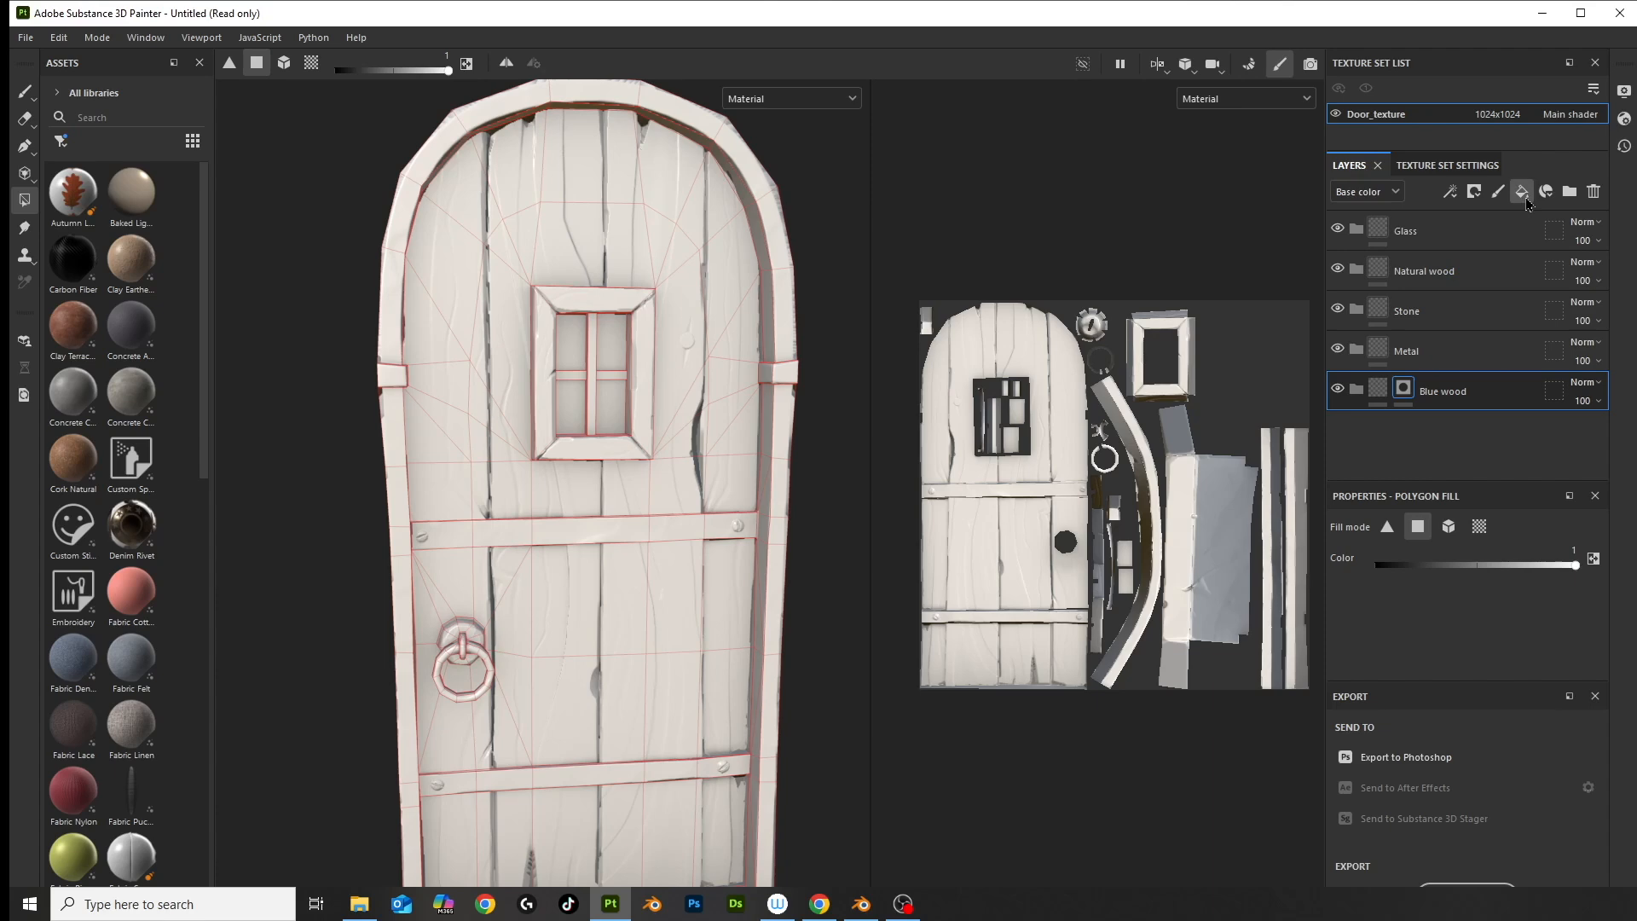
pyautogui.click(1521, 193)
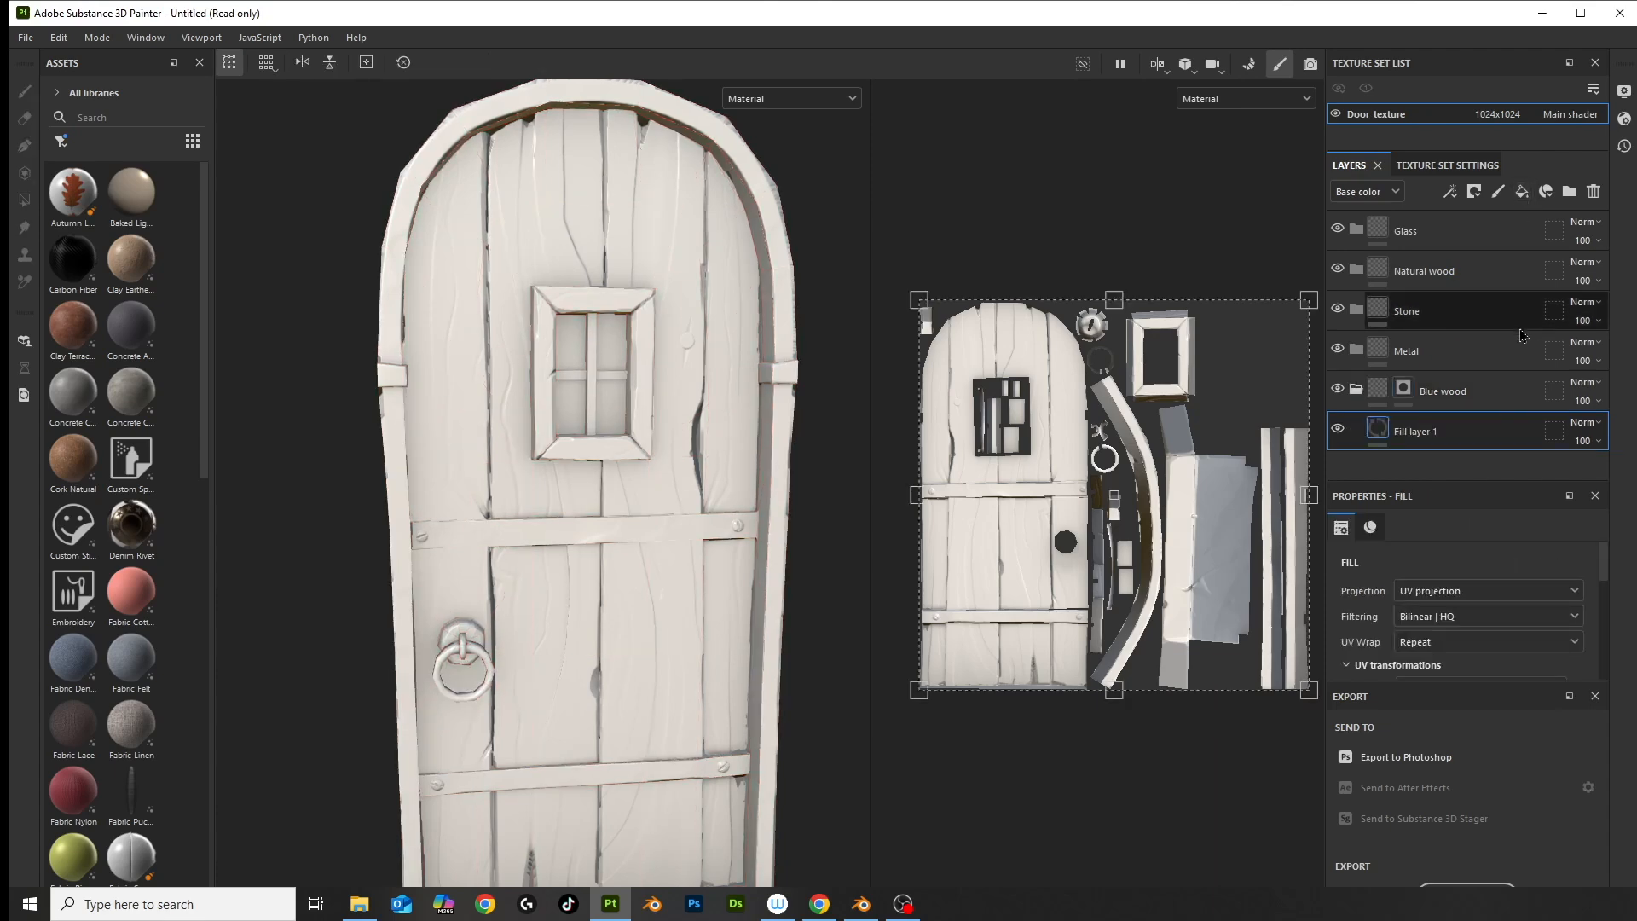
pyautogui.scroll(-2, 1443, 639)
pyautogui.scroll(-3, 1443, 640)
pyautogui.click(1453, 657)
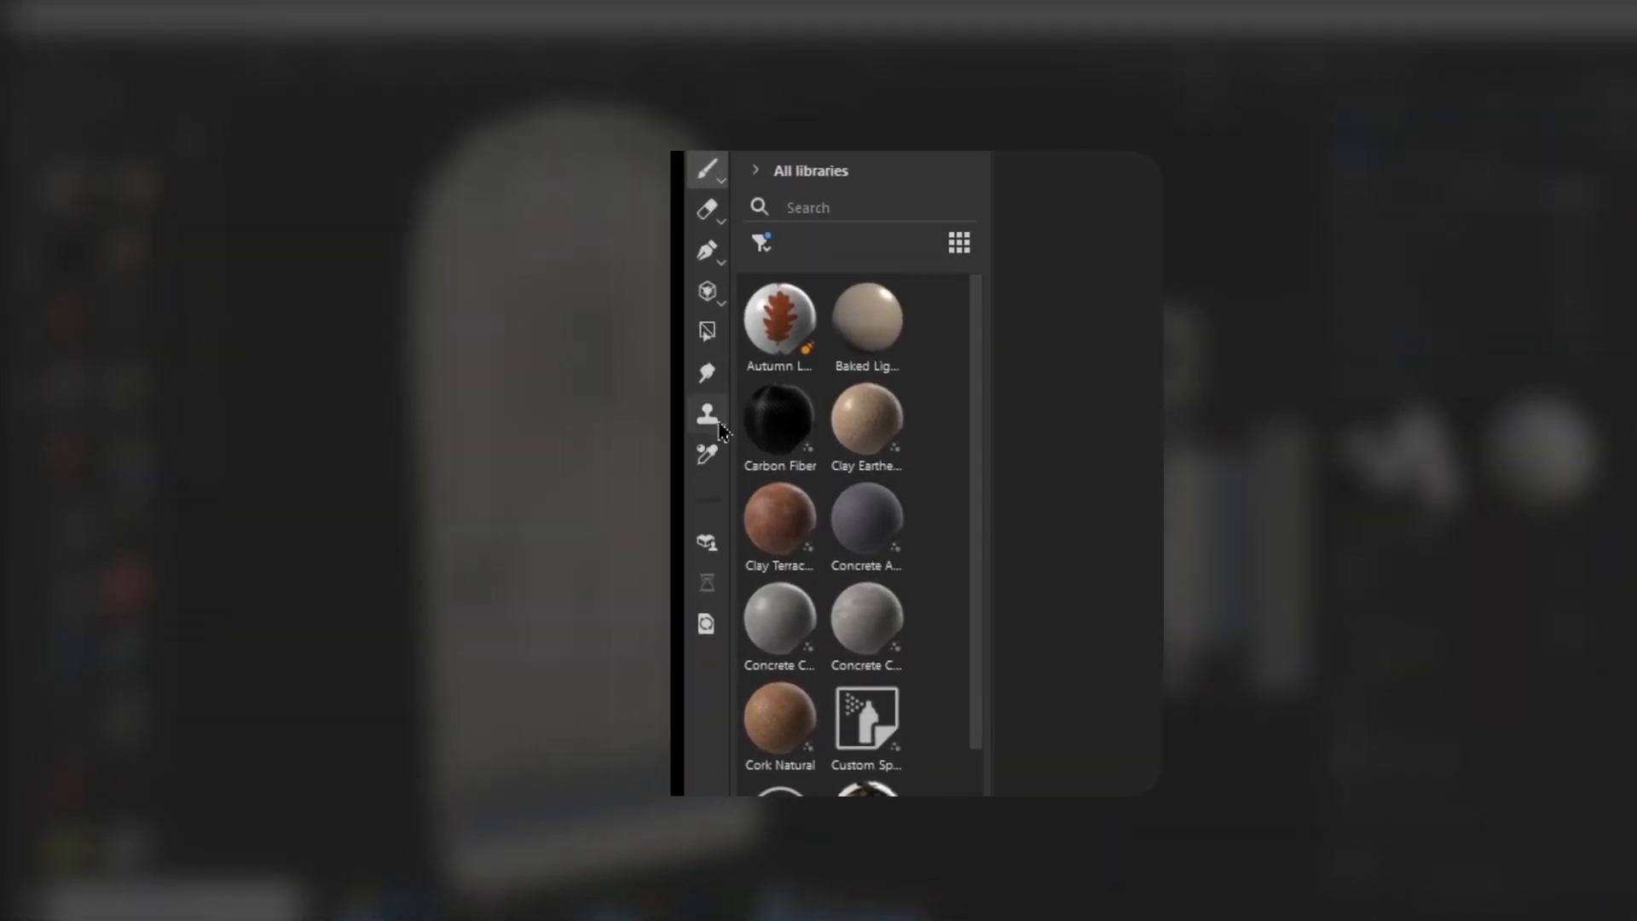
# Polygon-fill the mask so the blue shows only on the upper door planks
pyautogui.click(692, 338)
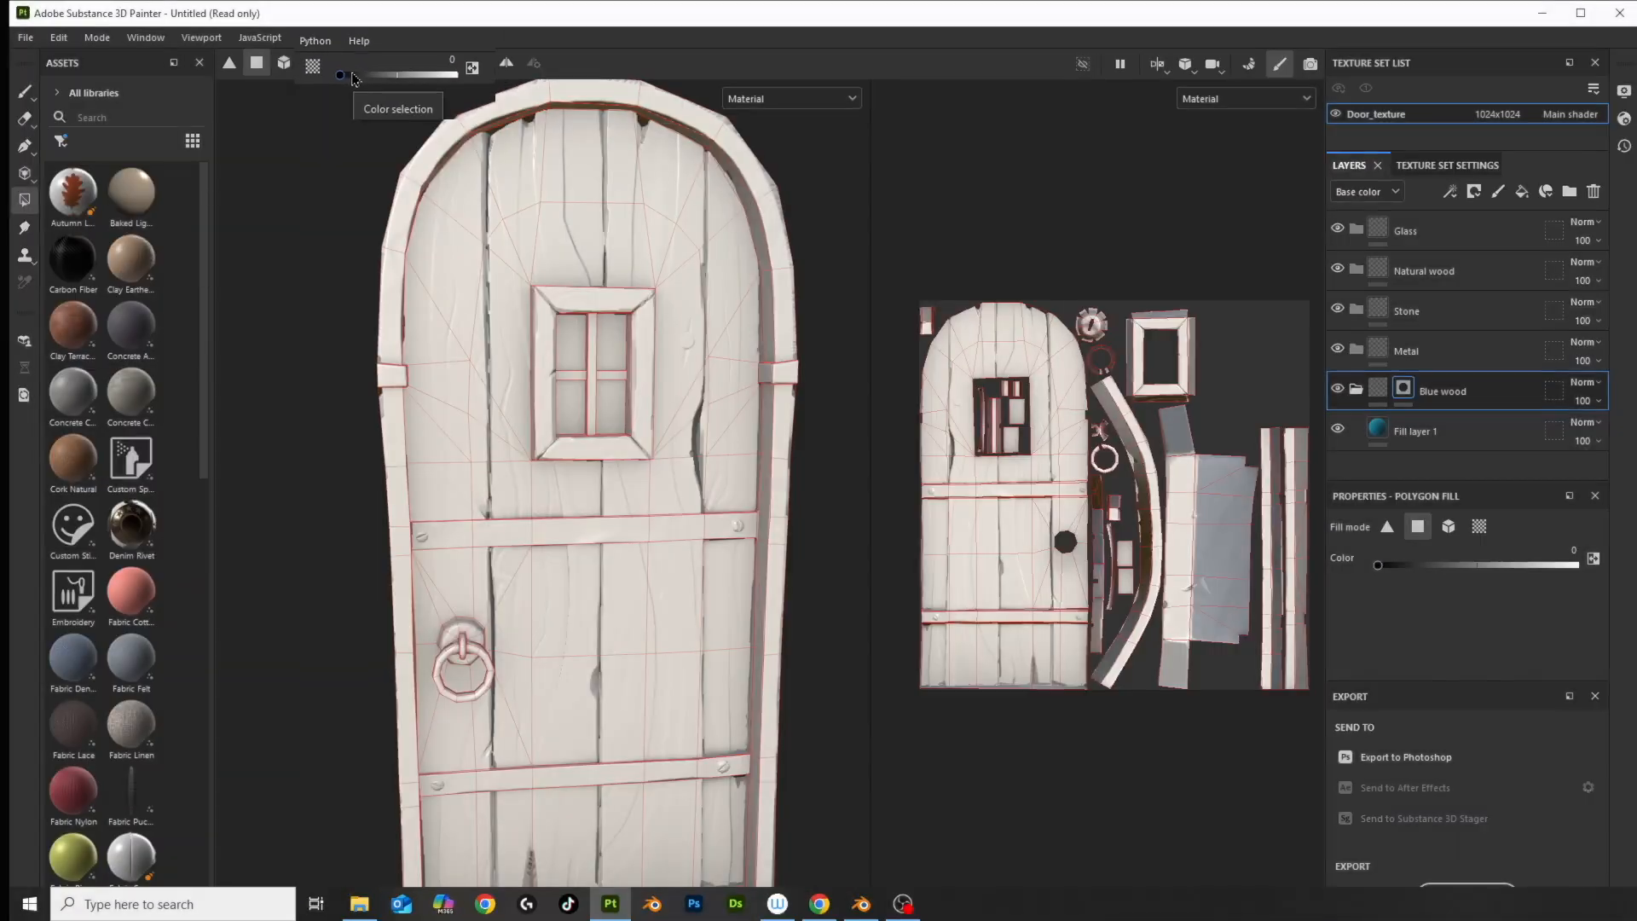
pyautogui.click(655, 232)
pyautogui.click(699, 341)
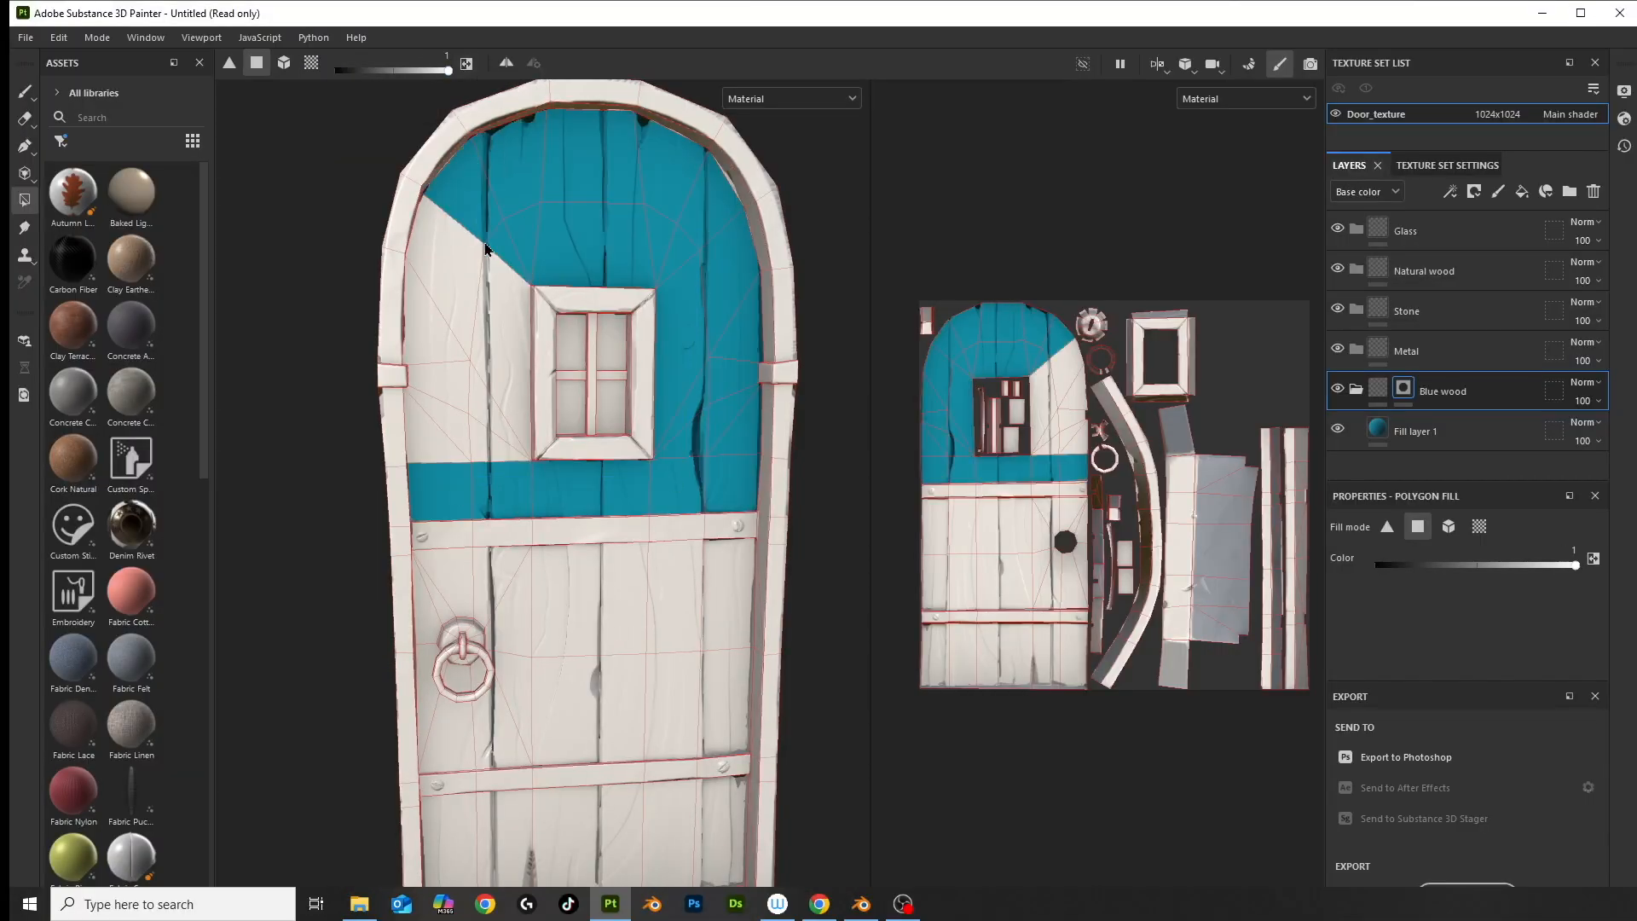
pyautogui.click(504, 673)
pyautogui.click(597, 810)
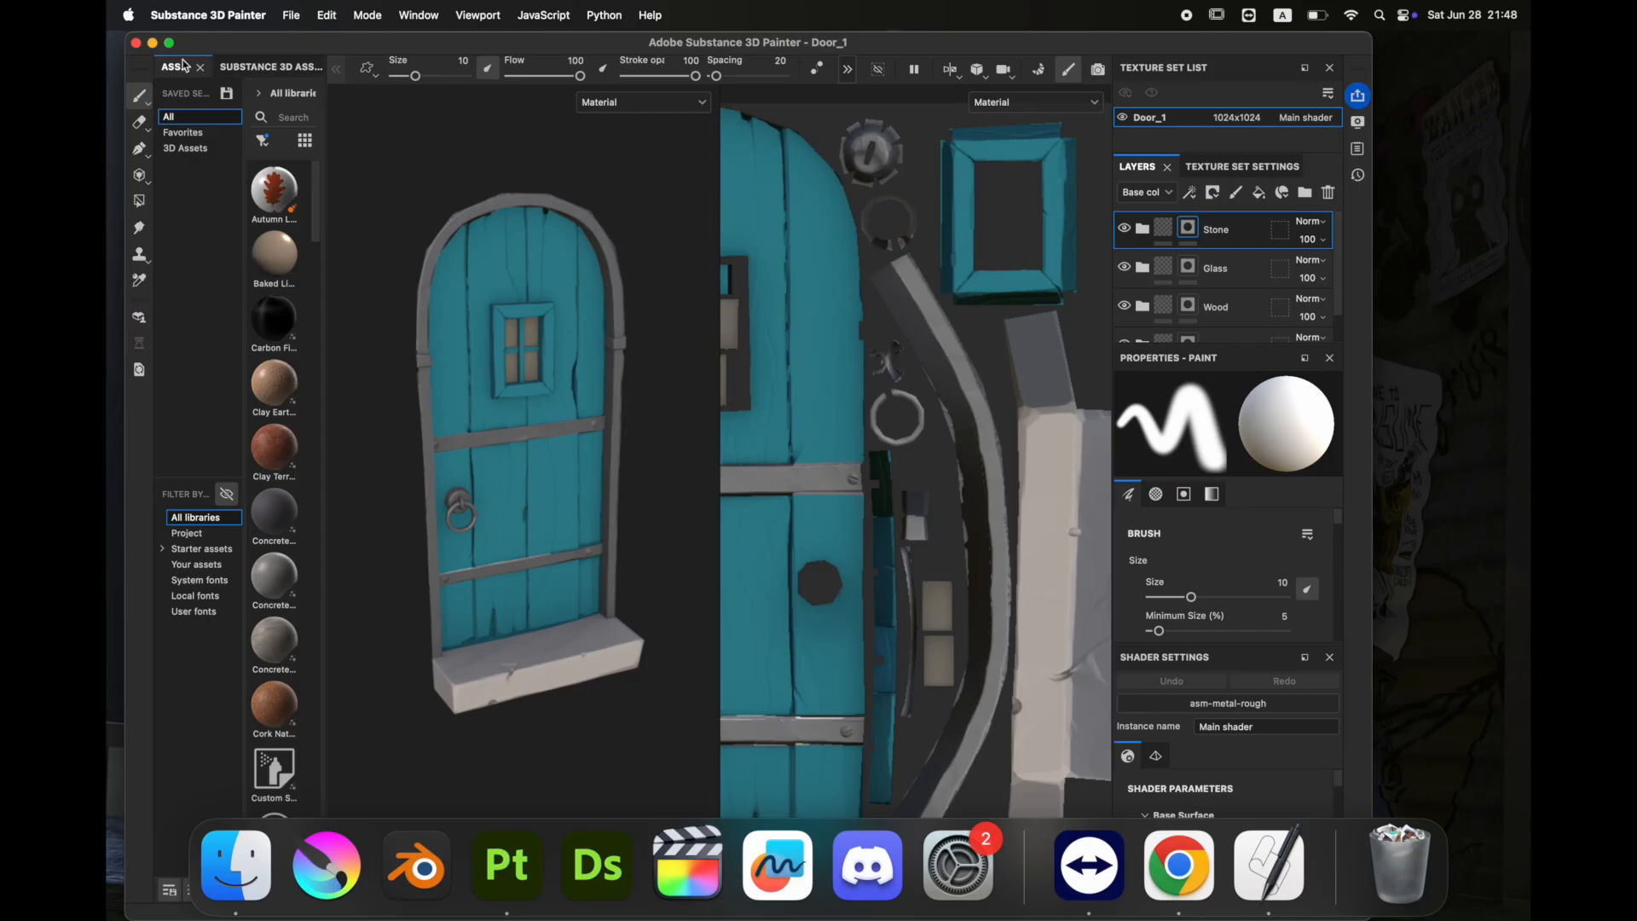
# Add a fill layer with a warm brown 7D5518 base colour over the door
pyautogui.click(171, 43)
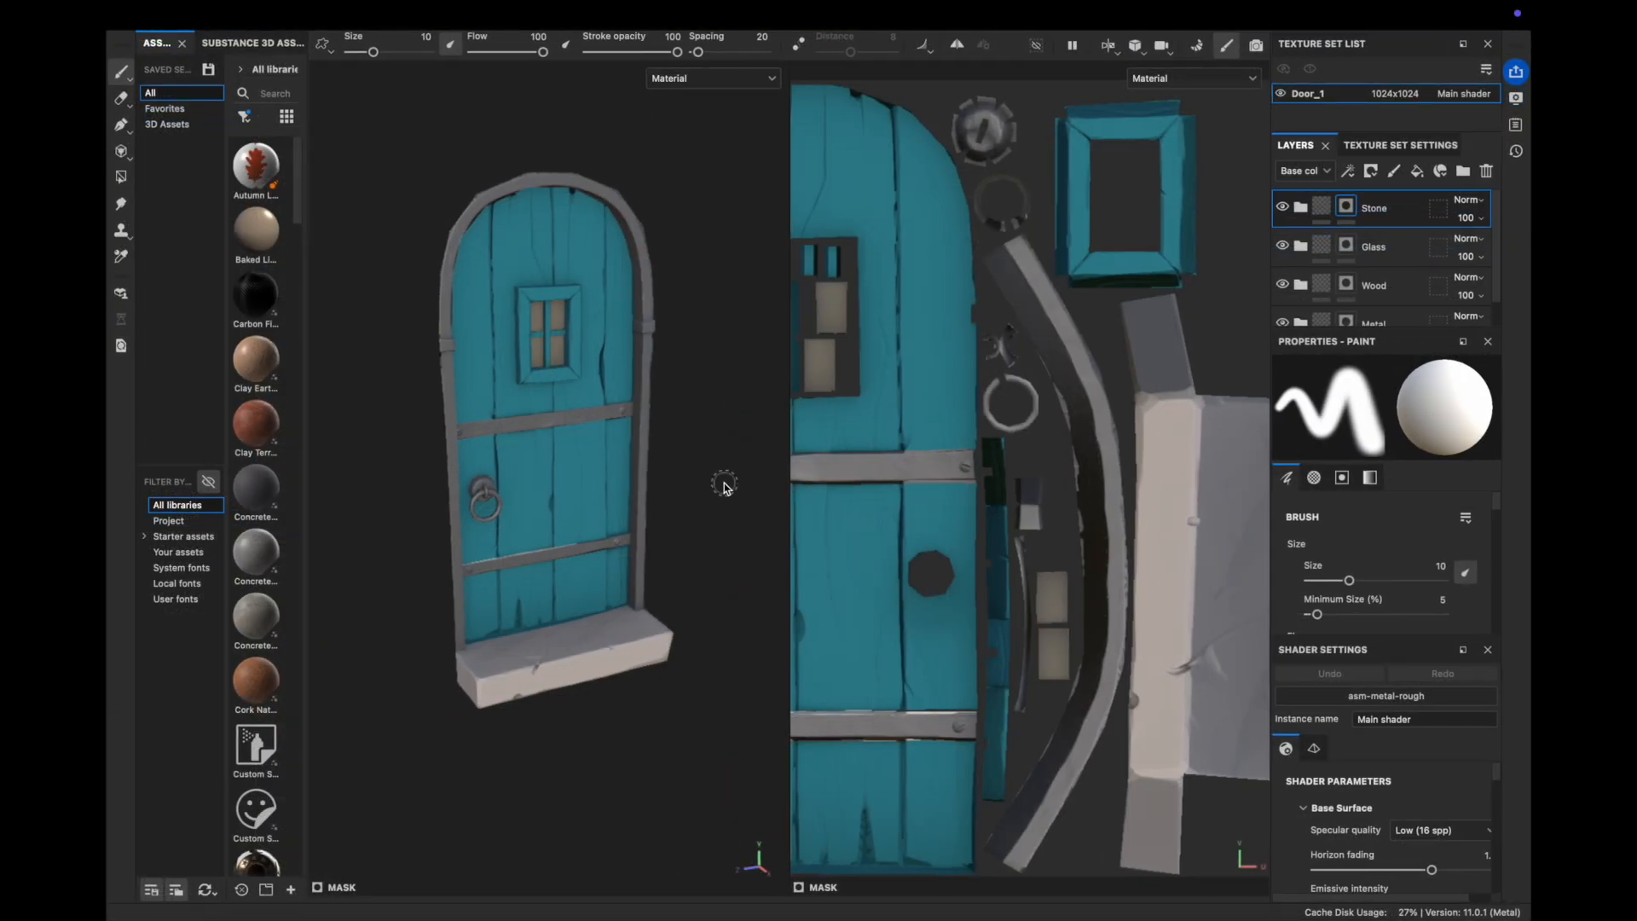
pyautogui.keyDown('alt'); pyautogui.moveTo(694, 539); pyautogui.dragTo(610, 607); pyautogui.keyUp('alt')
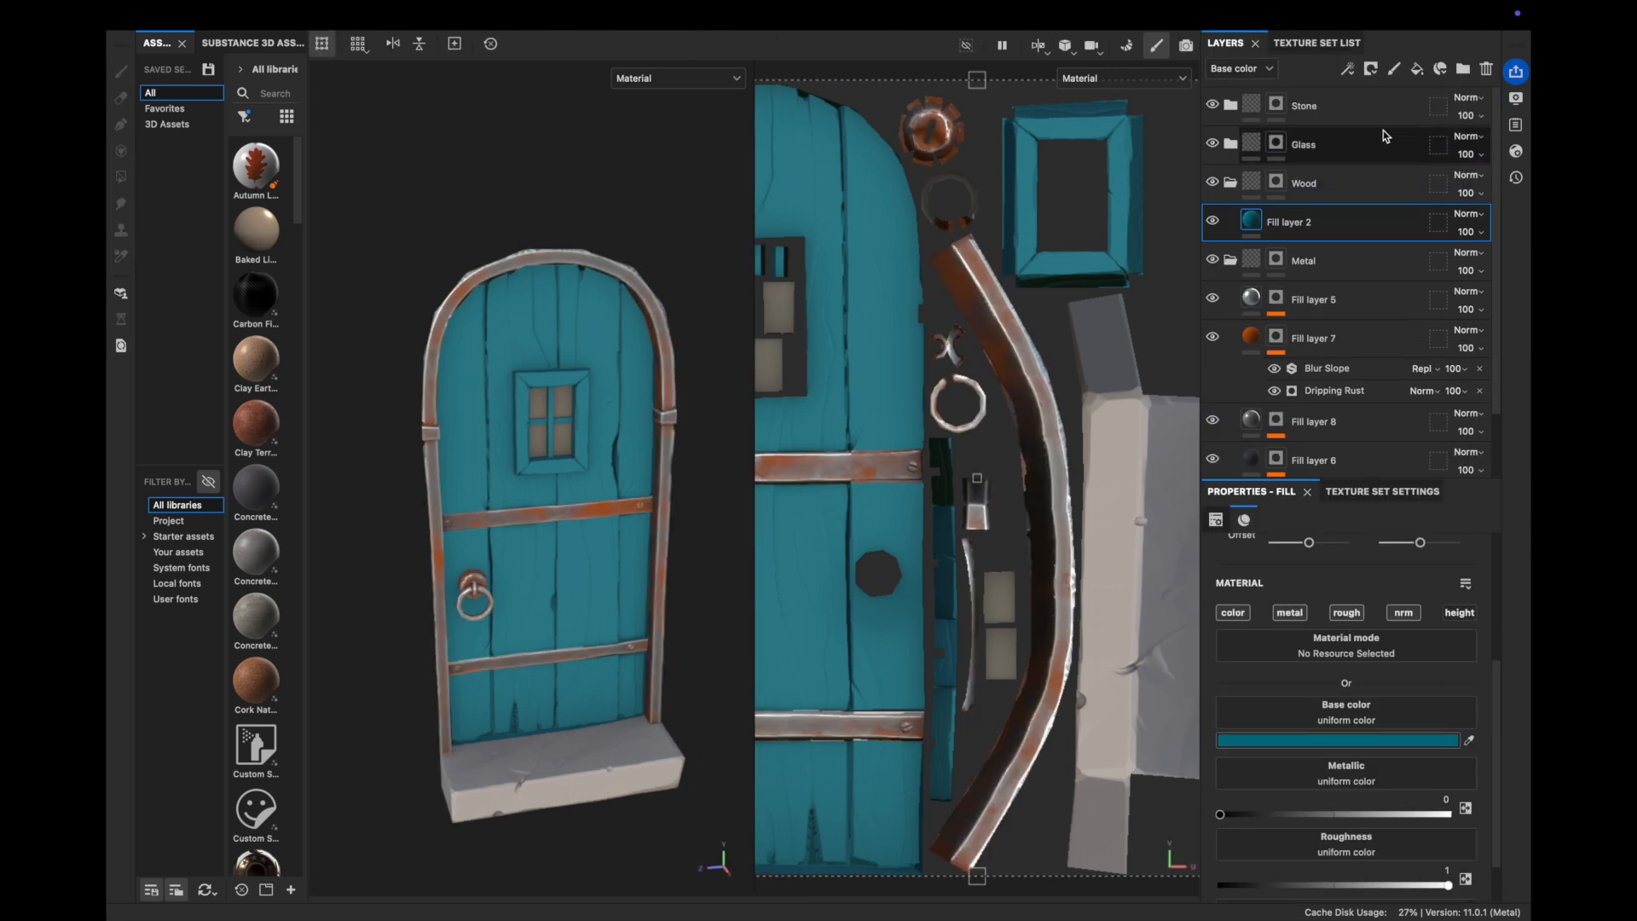
pyautogui.click(1416, 69)
pyautogui.click(1413, 740)
pyautogui.moveTo(1351, 631); pyautogui.dragTo(1321, 566)
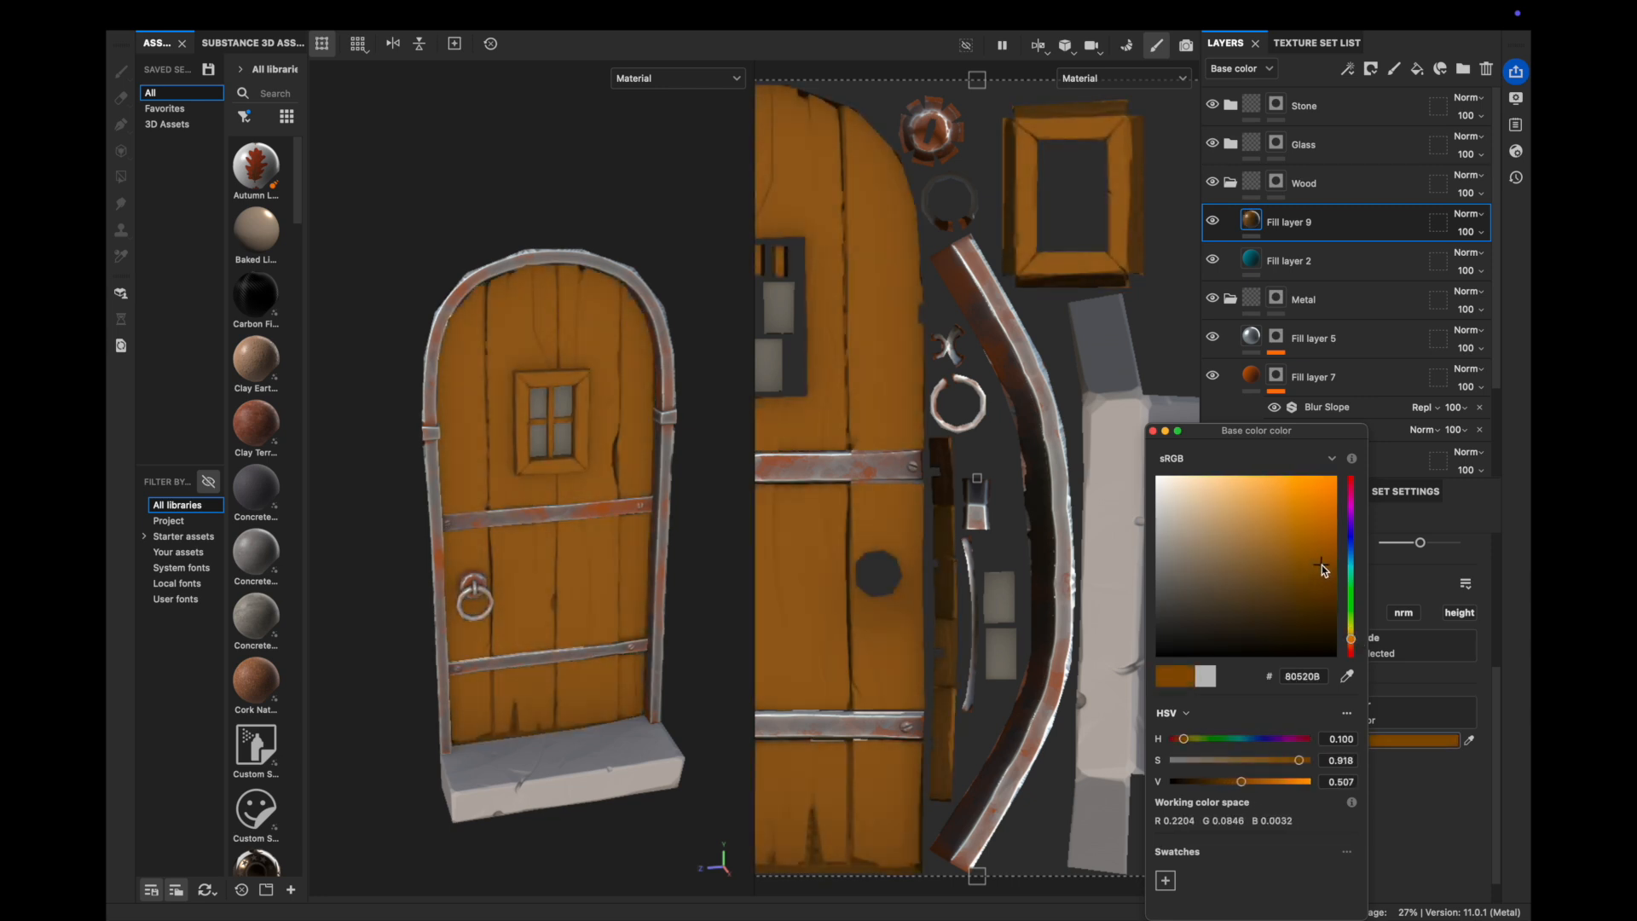
# Enable roughness and normal on the brown fill, with roughness about 0.56
pyautogui.click(1152, 430)
pyautogui.click(1345, 612)
pyautogui.click(1404, 612)
pyautogui.scroll(-1, 1372, 716)
pyautogui.click(1348, 786)
# Give Fill layer 9 a black mask with a Curvature generator
pyautogui.rightClick(1276, 222)
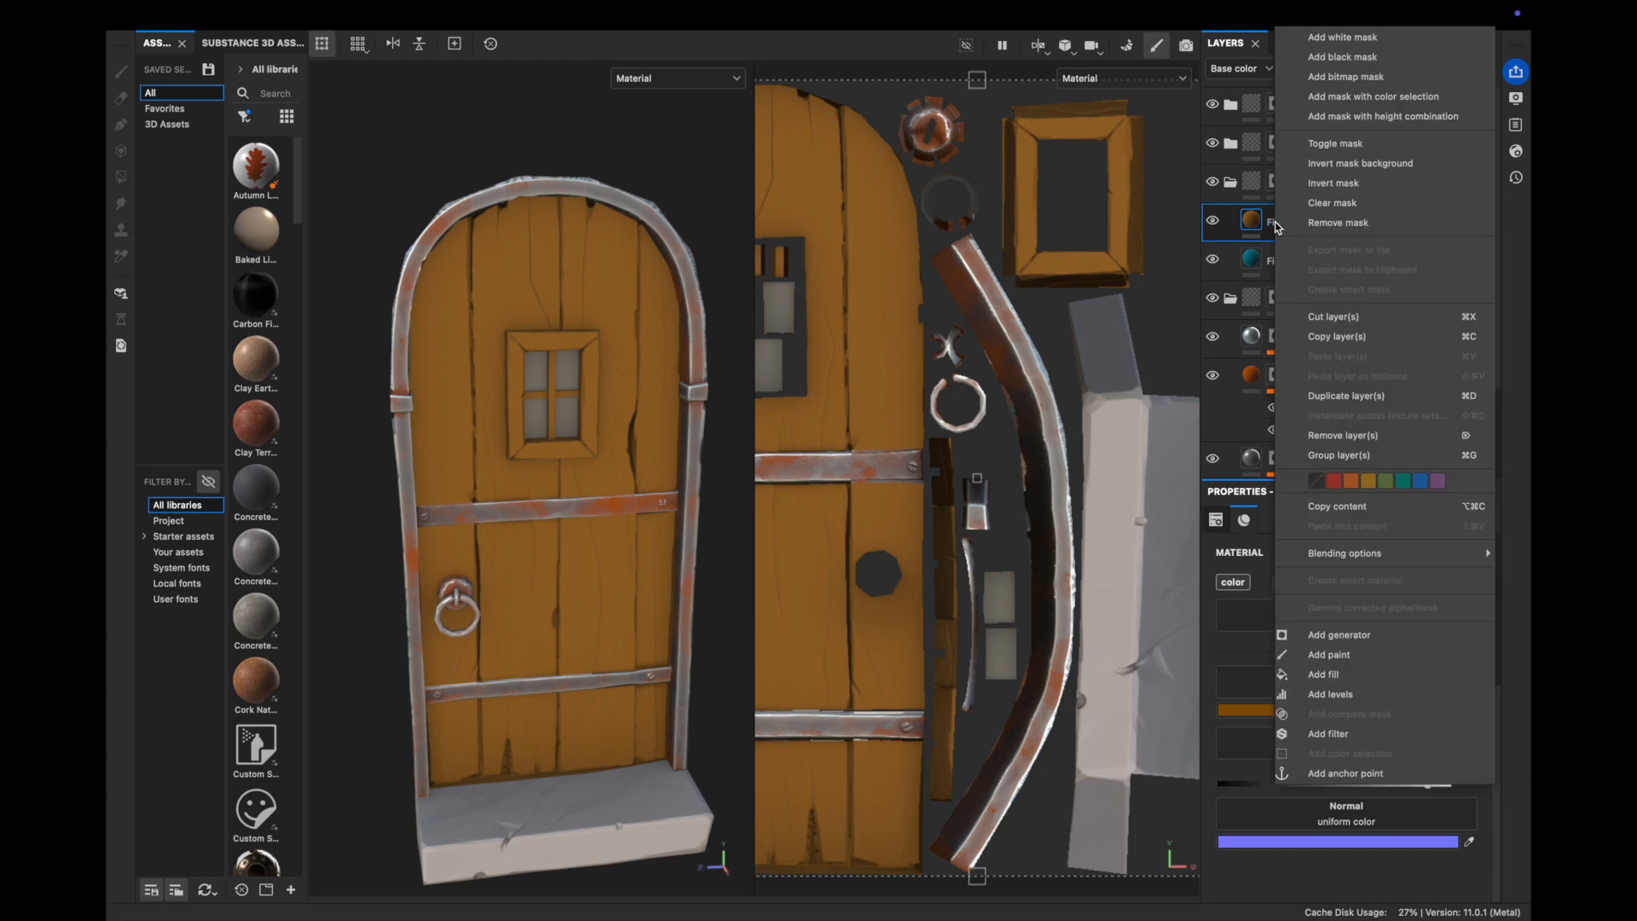
pyautogui.click(1355, 66)
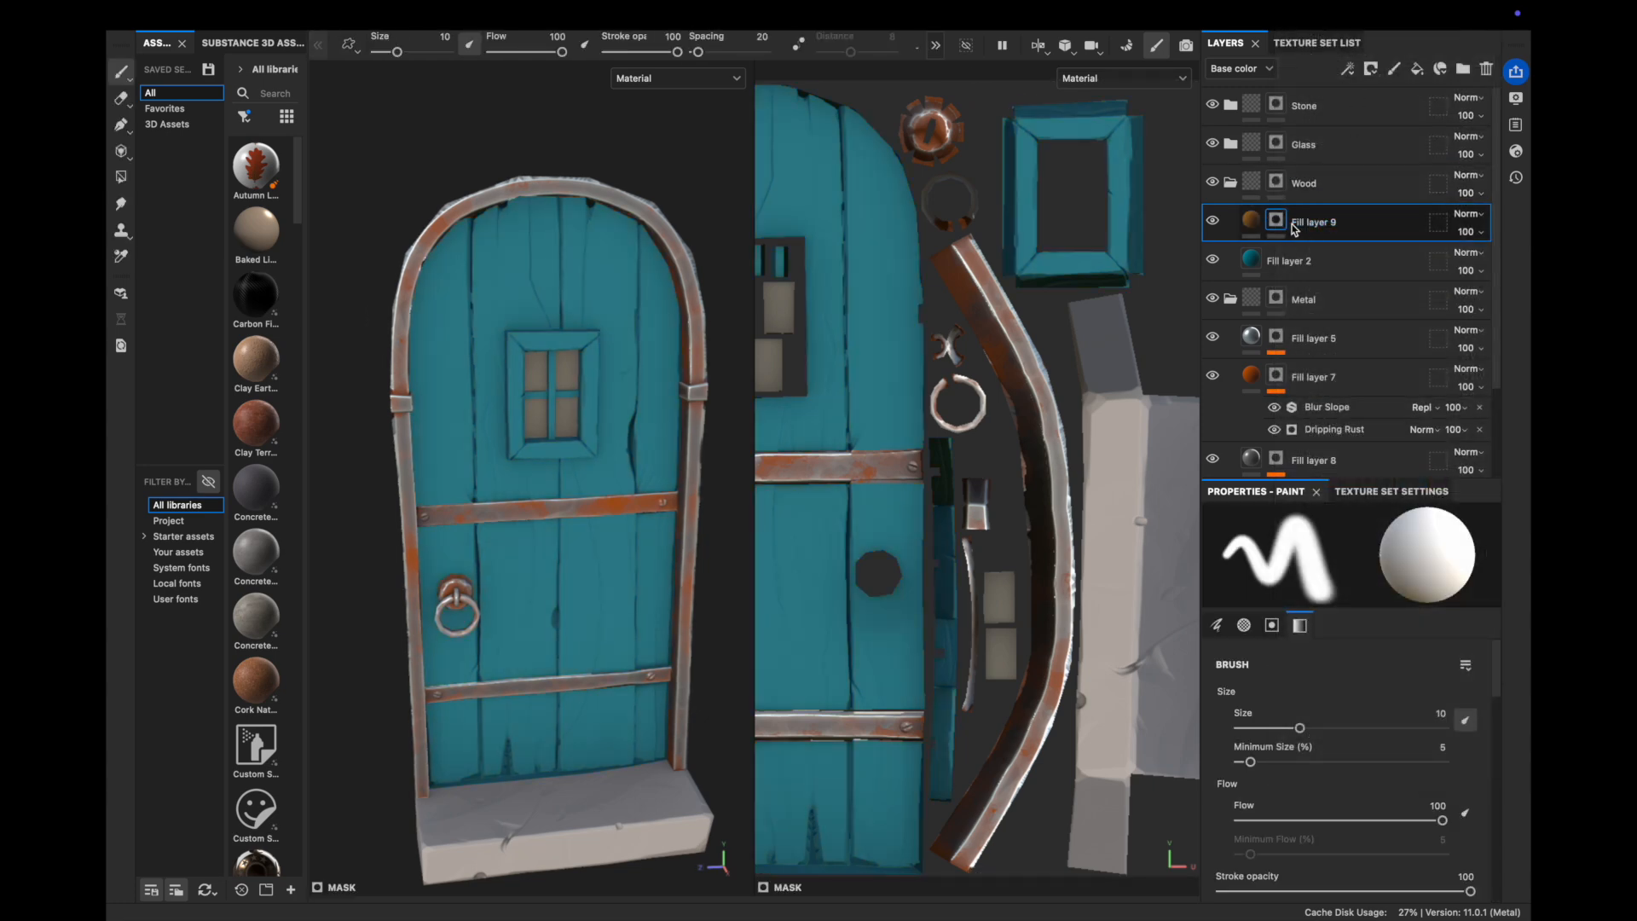
pyautogui.rightClick(1289, 225)
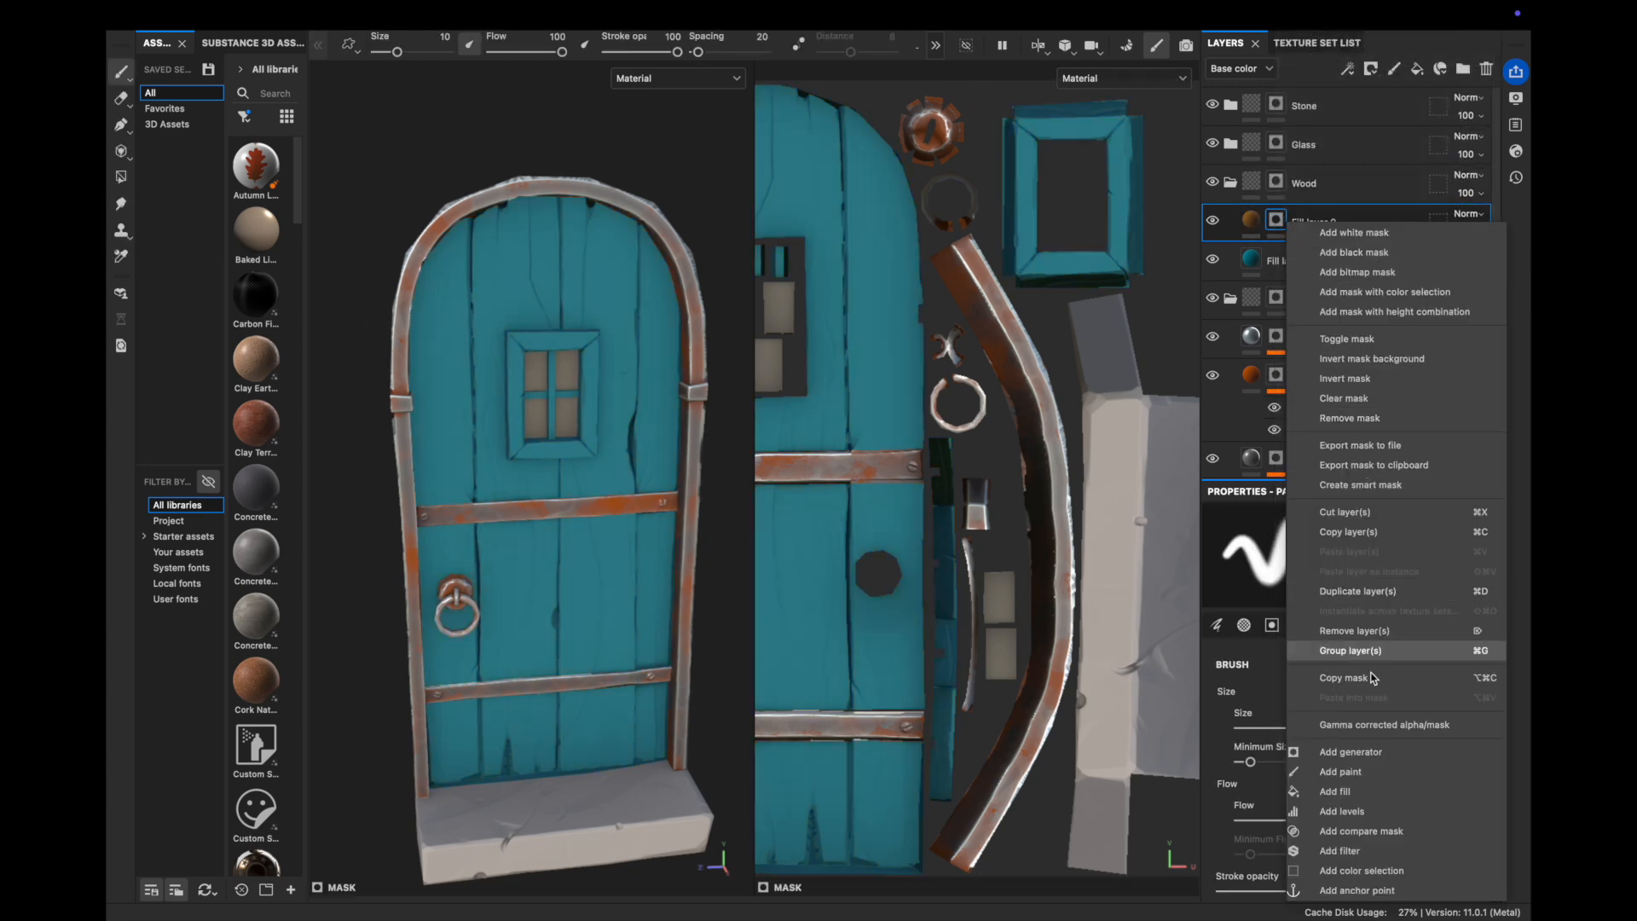
pyautogui.click(1355, 752)
pyautogui.click(1351, 567)
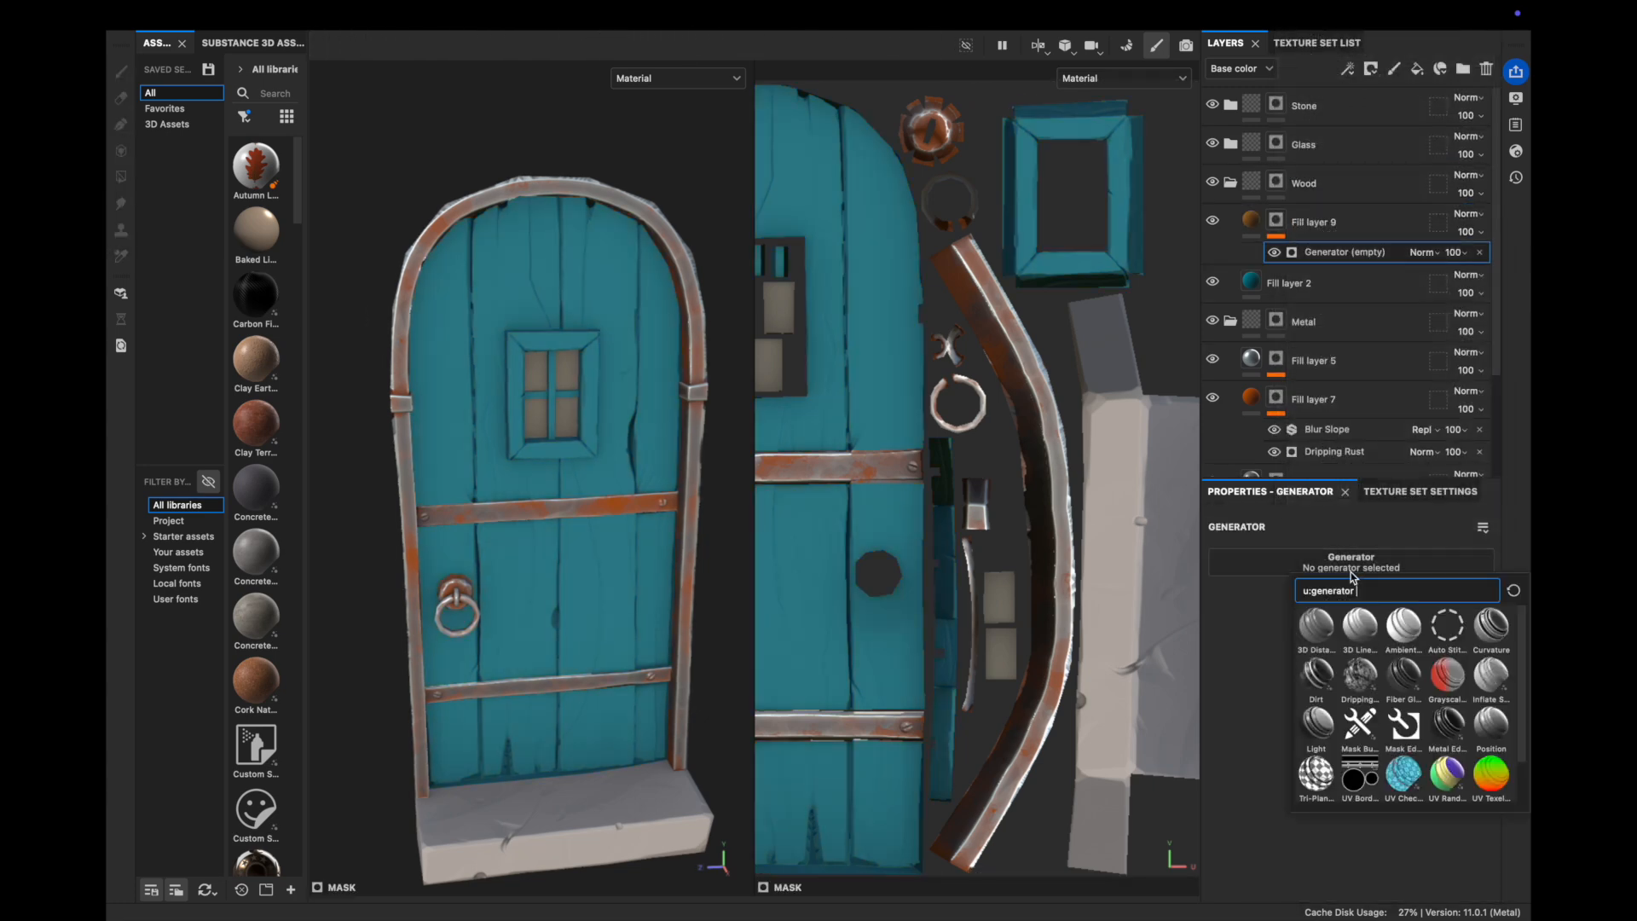
pyautogui.click(1483, 625)
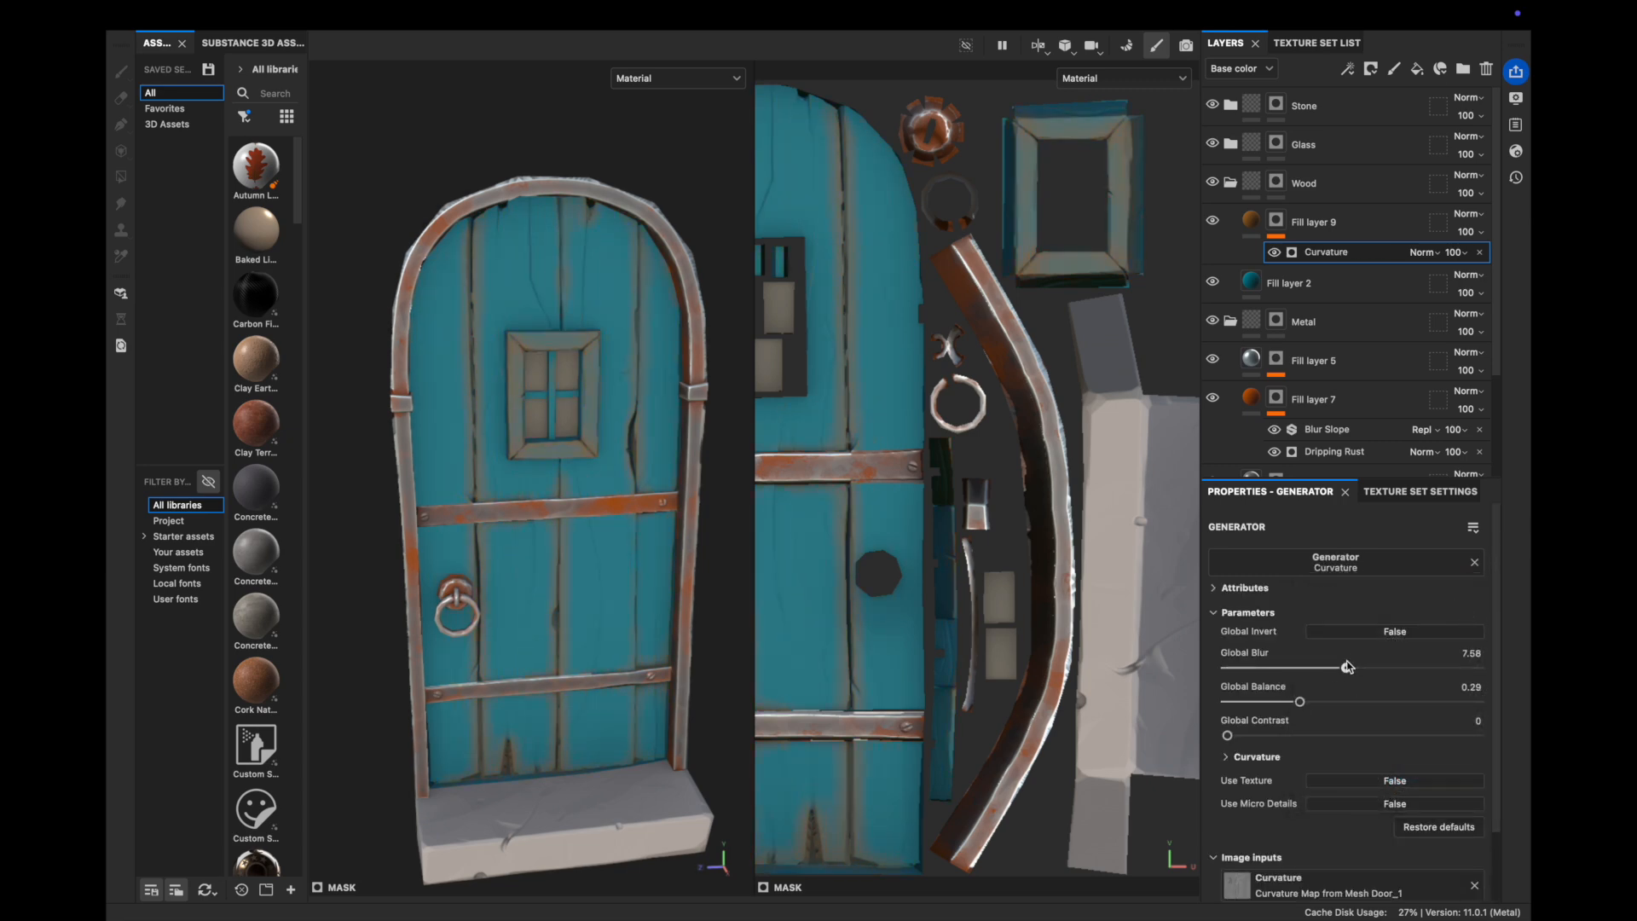
# Set the Curvature generator to Edges mode, blur 0, contrast about 0.4
pyautogui.moveTo(1294, 667); pyautogui.dragTo(1224, 669)
pyautogui.click(1256, 757)
pyautogui.scroll(-3, 1270, 703)
pyautogui.click(1317, 669)
pyautogui.click(1318, 714)
pyautogui.click(1317, 669)
pyautogui.click(1317, 736)
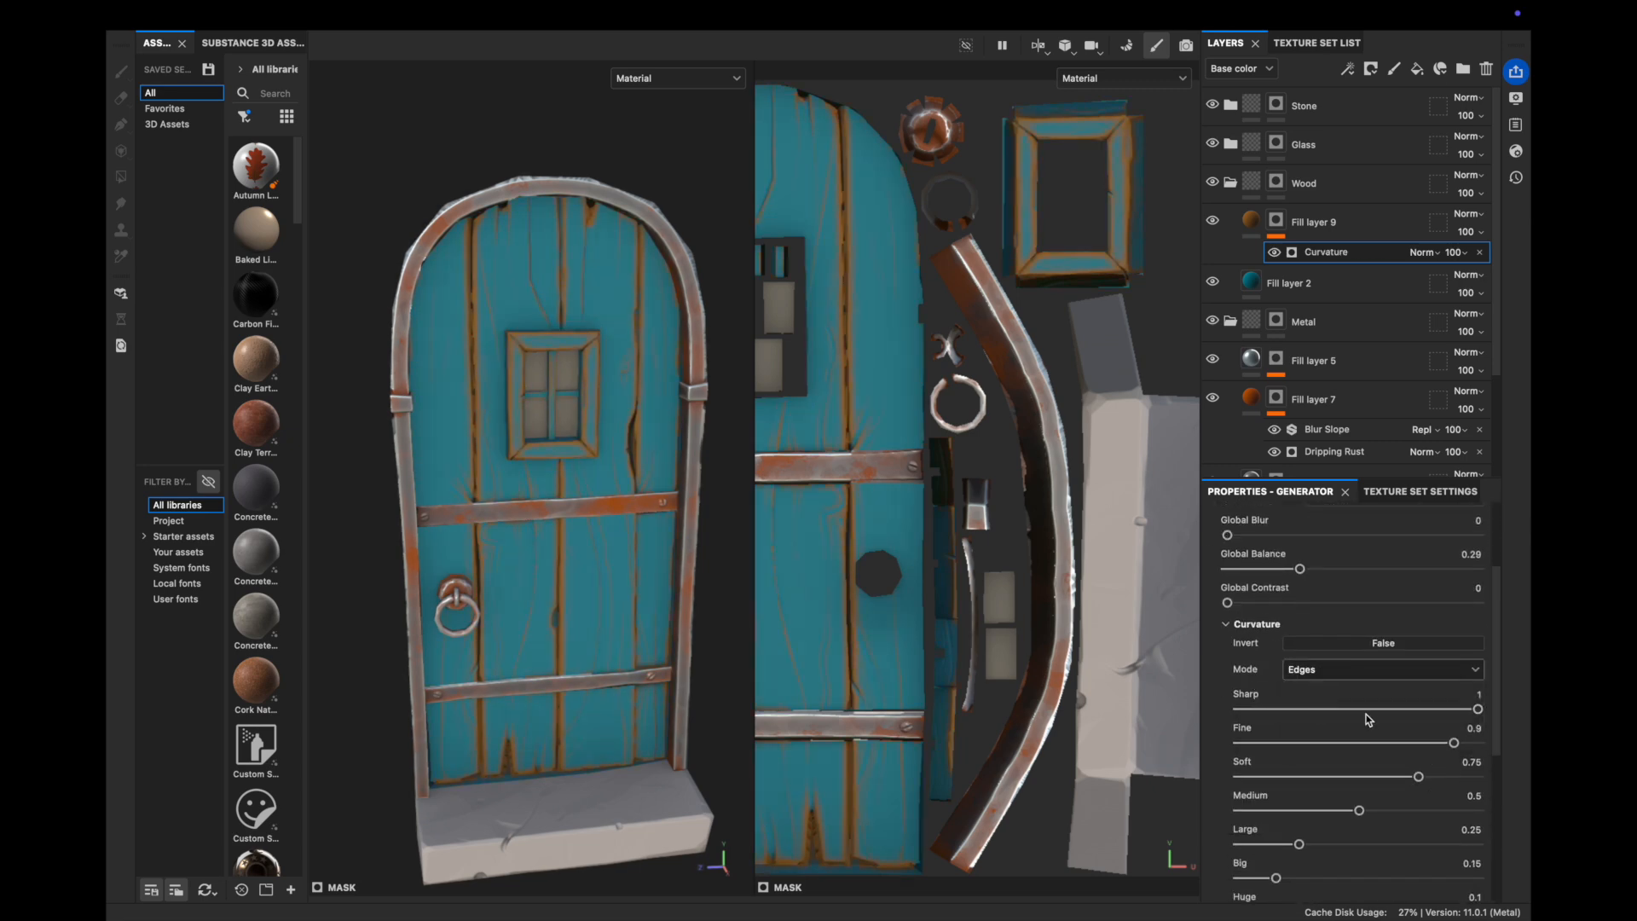
pyautogui.scroll(-2, 1432, 778)
pyautogui.moveTo(1449, 808); pyautogui.dragTo(1361, 806)
pyautogui.scroll(-2, 1330, 802)
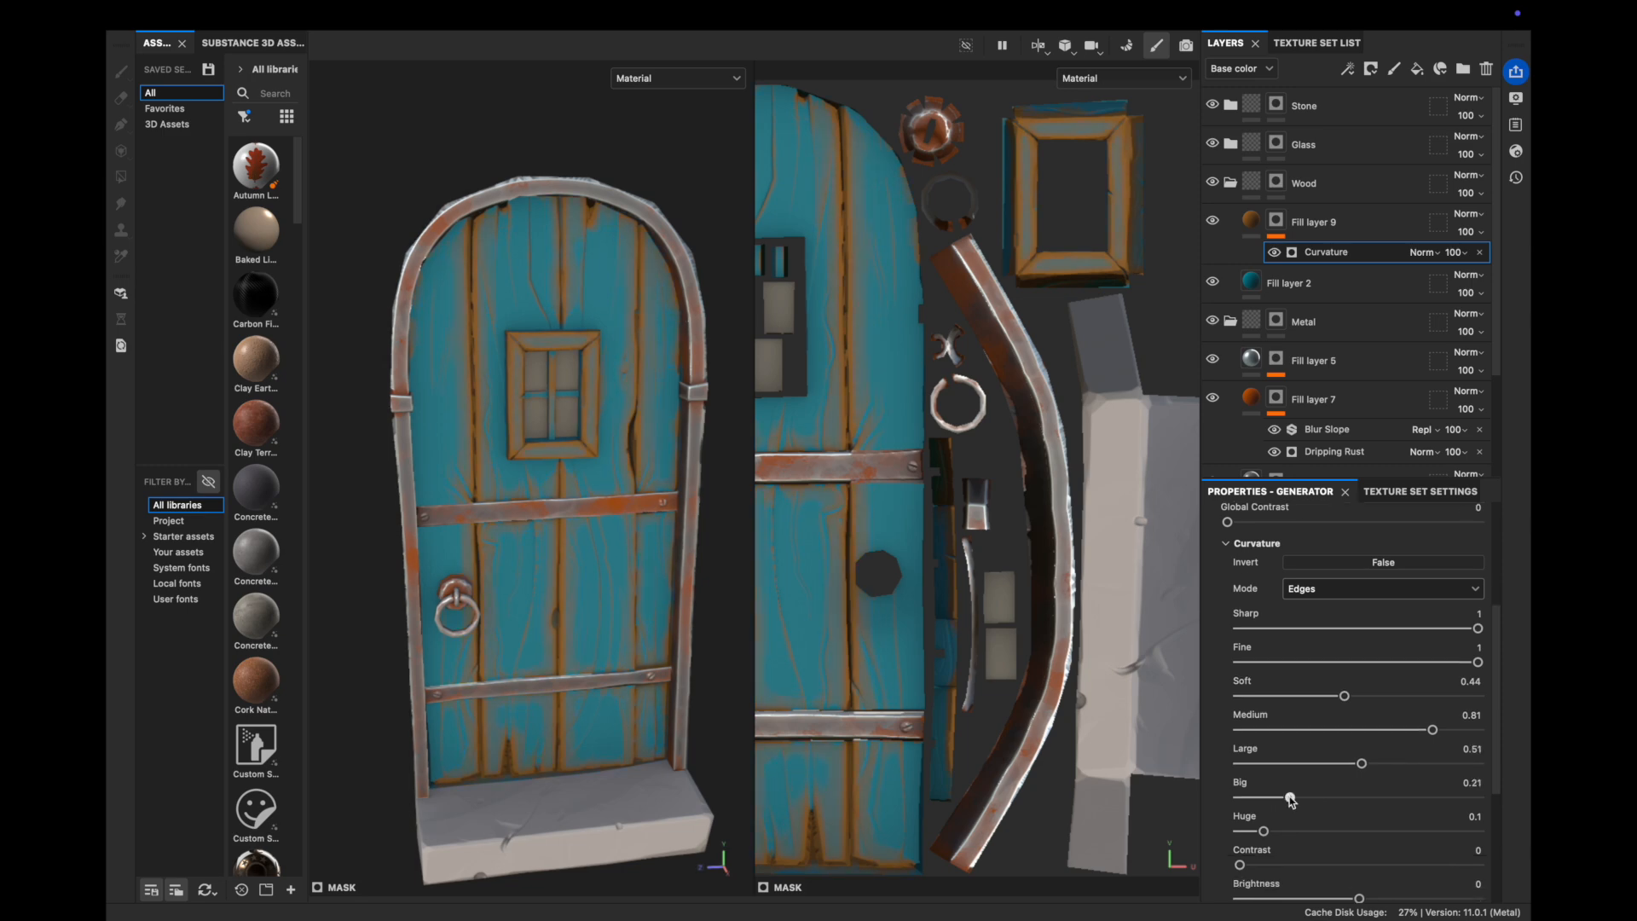
pyautogui.scroll(-2, 1315, 840)
pyautogui.click(1336, 774)
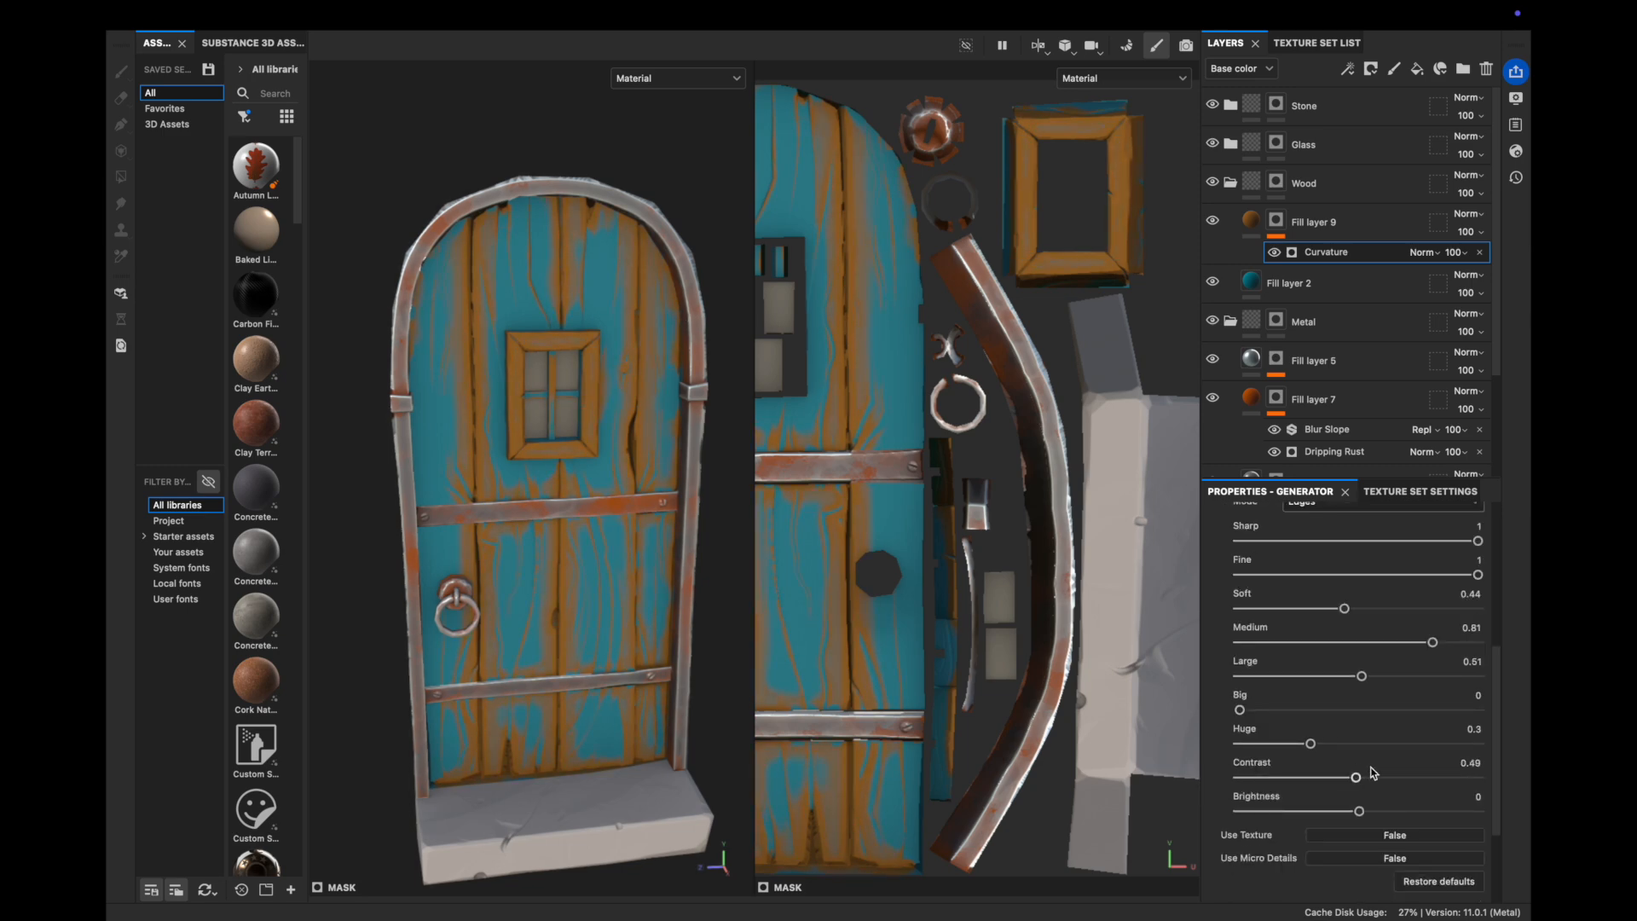
# Adjust the brown shade of the edge wear and compare with Edge wear hidden
pyautogui.click(1330, 222)
pyautogui.click(1415, 751)
pyautogui.moveTo(1297, 566); pyautogui.dragTo(1247, 587)
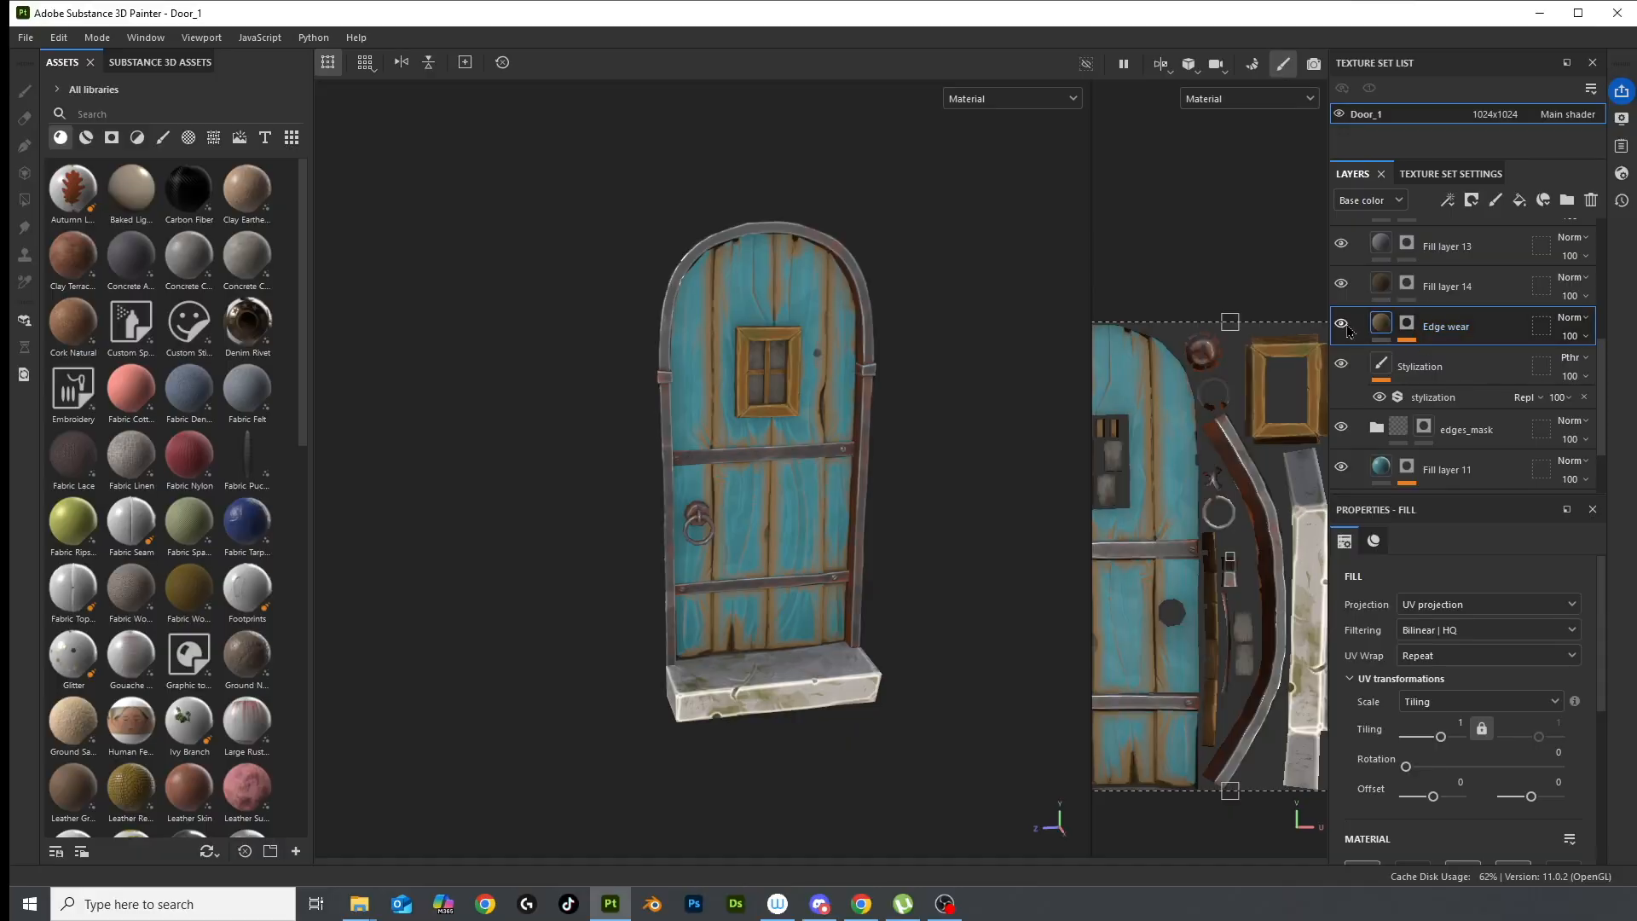
pyautogui.click(1341, 325)
pyautogui.click(1341, 325)
# Create an 'Edge wear mask' folder and move the Edge wear layer into it
pyautogui.click(1566, 204)
pyautogui.write('Edge wear mask')
pyautogui.moveTo(1463, 367); pyautogui.dragTo(1464, 327)
# Add a black mask to the Edge wear mask folder, keeping paint value white
pyautogui.rightClick(1463, 326)
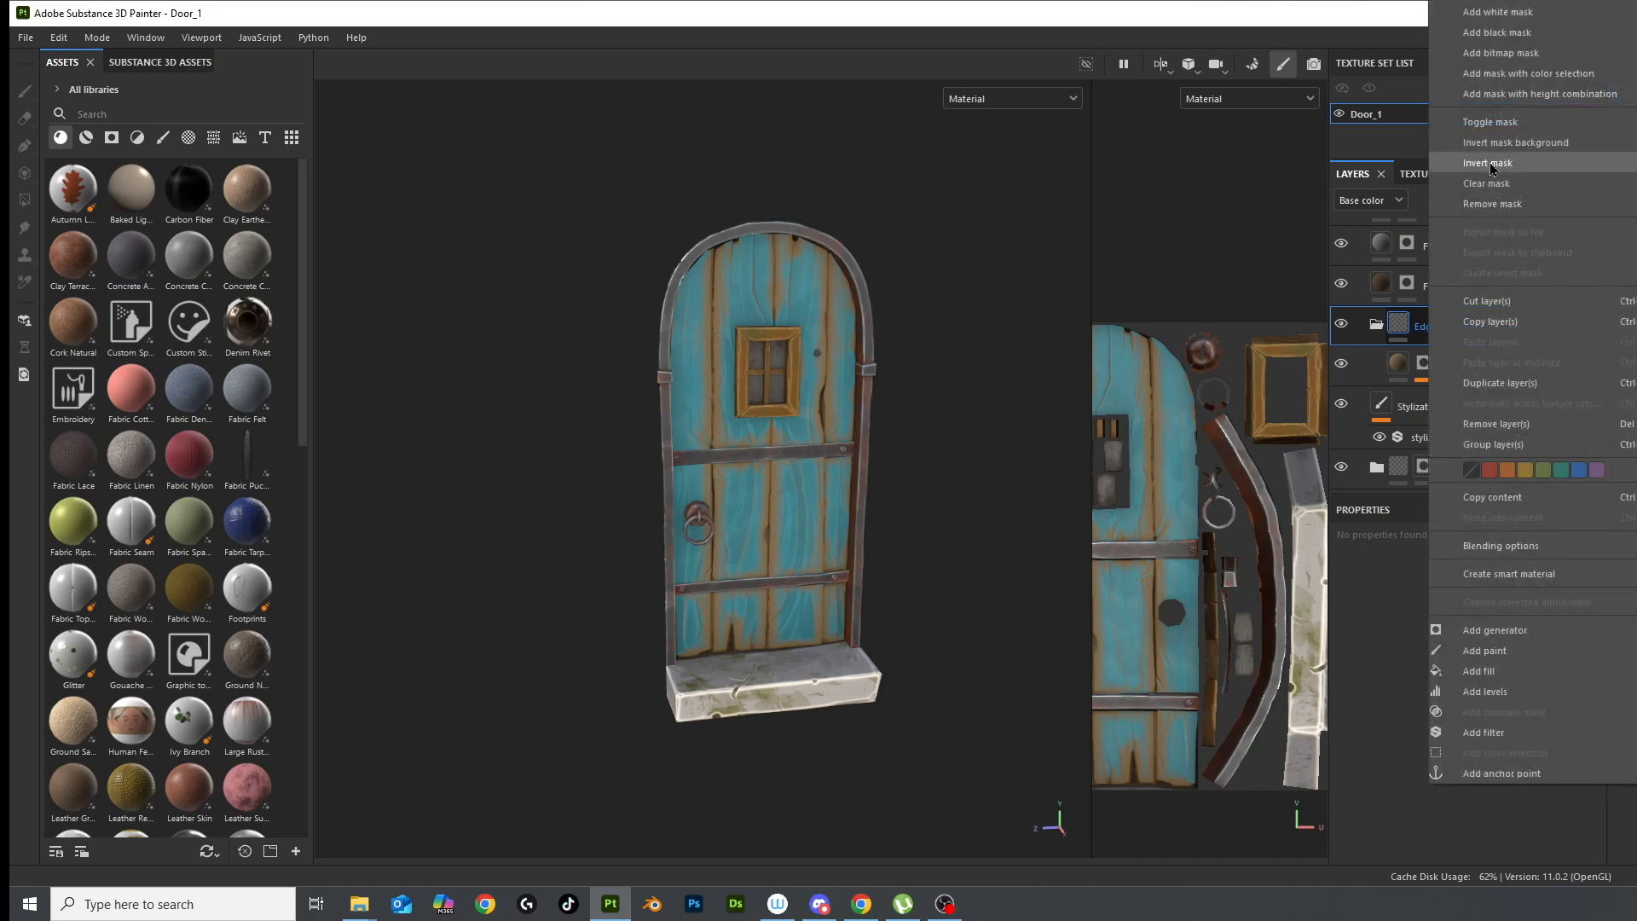
pyautogui.click(1497, 32)
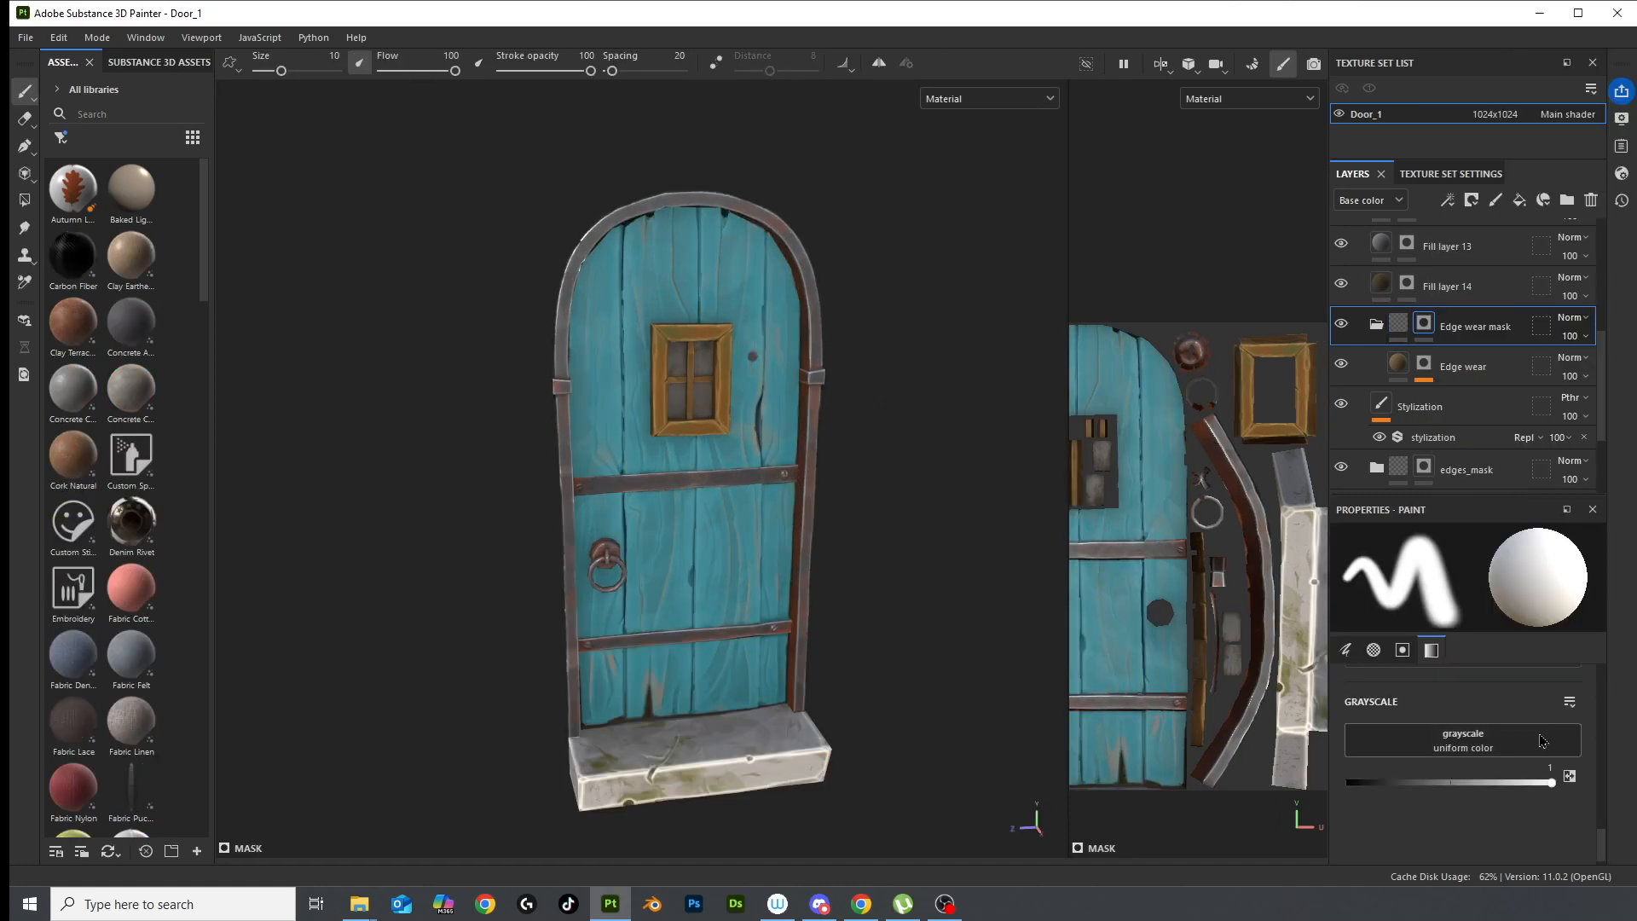
pyautogui.moveTo(1548, 785)
pyautogui.mouseDown()
pyautogui.moveTo(1472, 784)
pyautogui.moveTo(1574, 785)
pyautogui.mouseUp()
# Filter assets to brushes, choose a Kyle's Real textured brush, and zoom into the door
pyautogui.scroll(5, 714, 544)
pyautogui.click(61, 137)
pyautogui.click(95, 250)
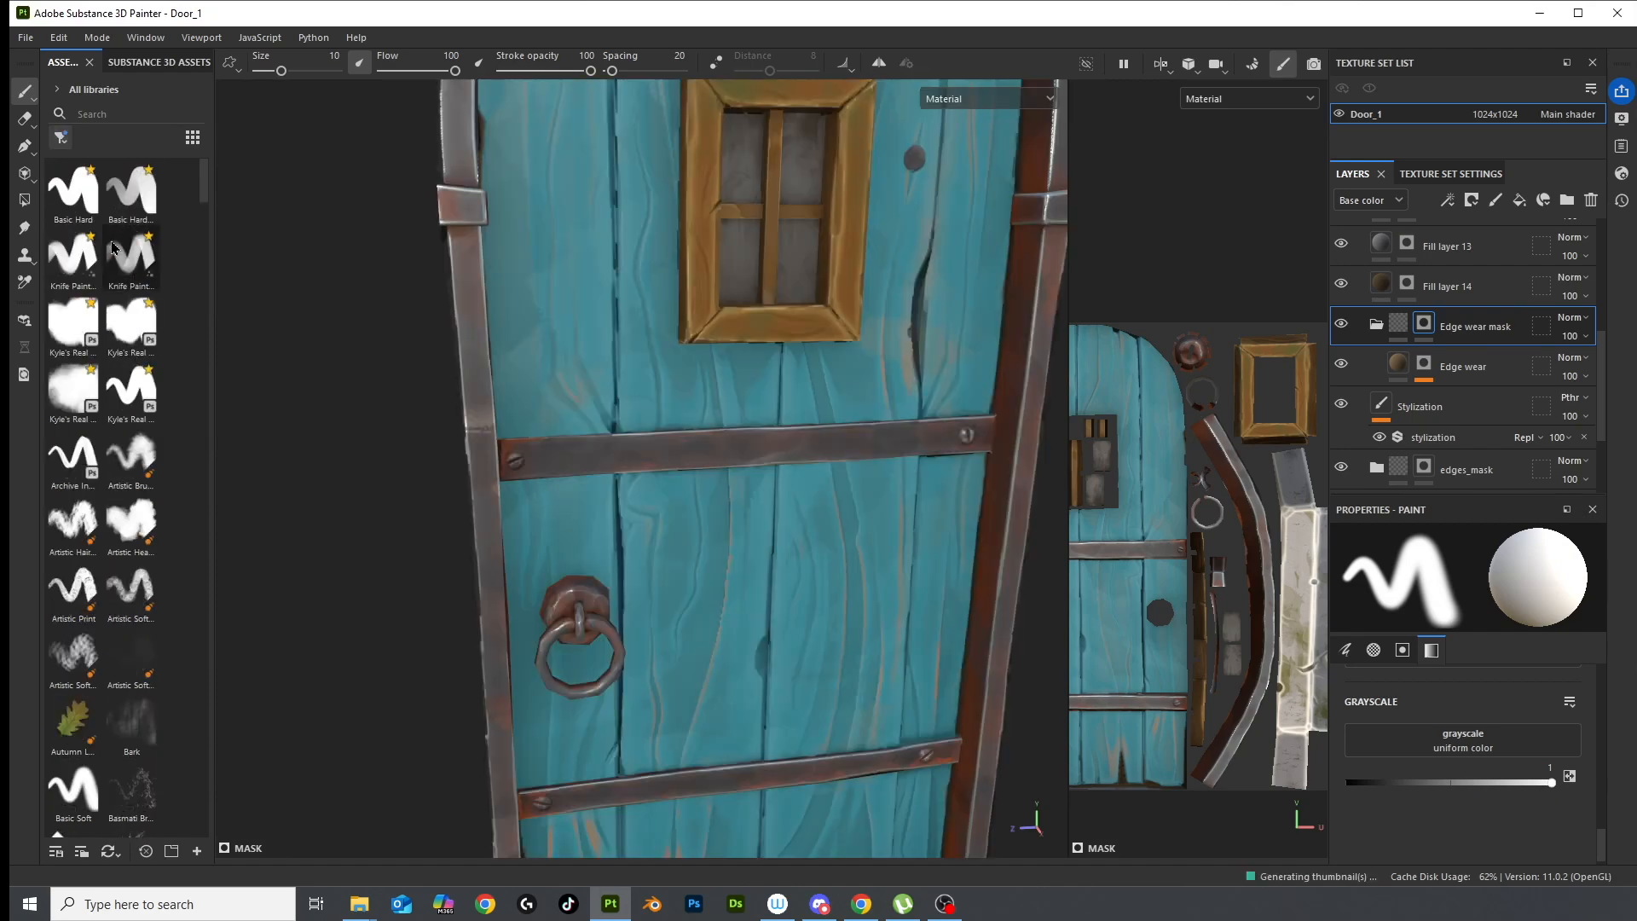
pyautogui.click(73, 324)
pyautogui.scroll(4, 636, 505)
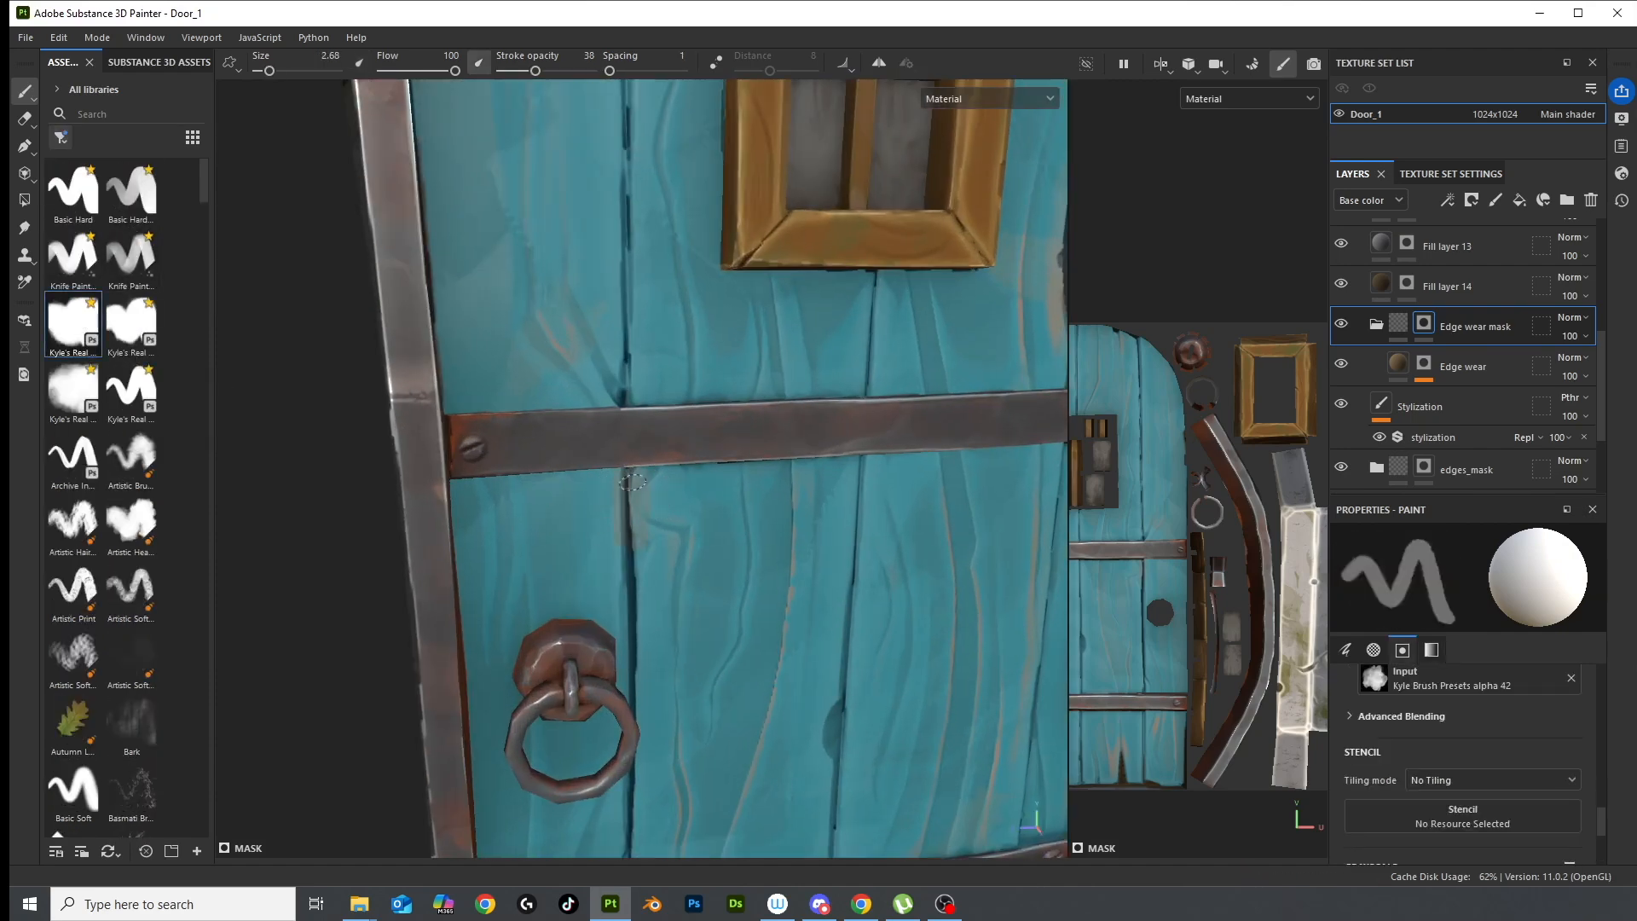
pyautogui.scroll(5, 616, 406)
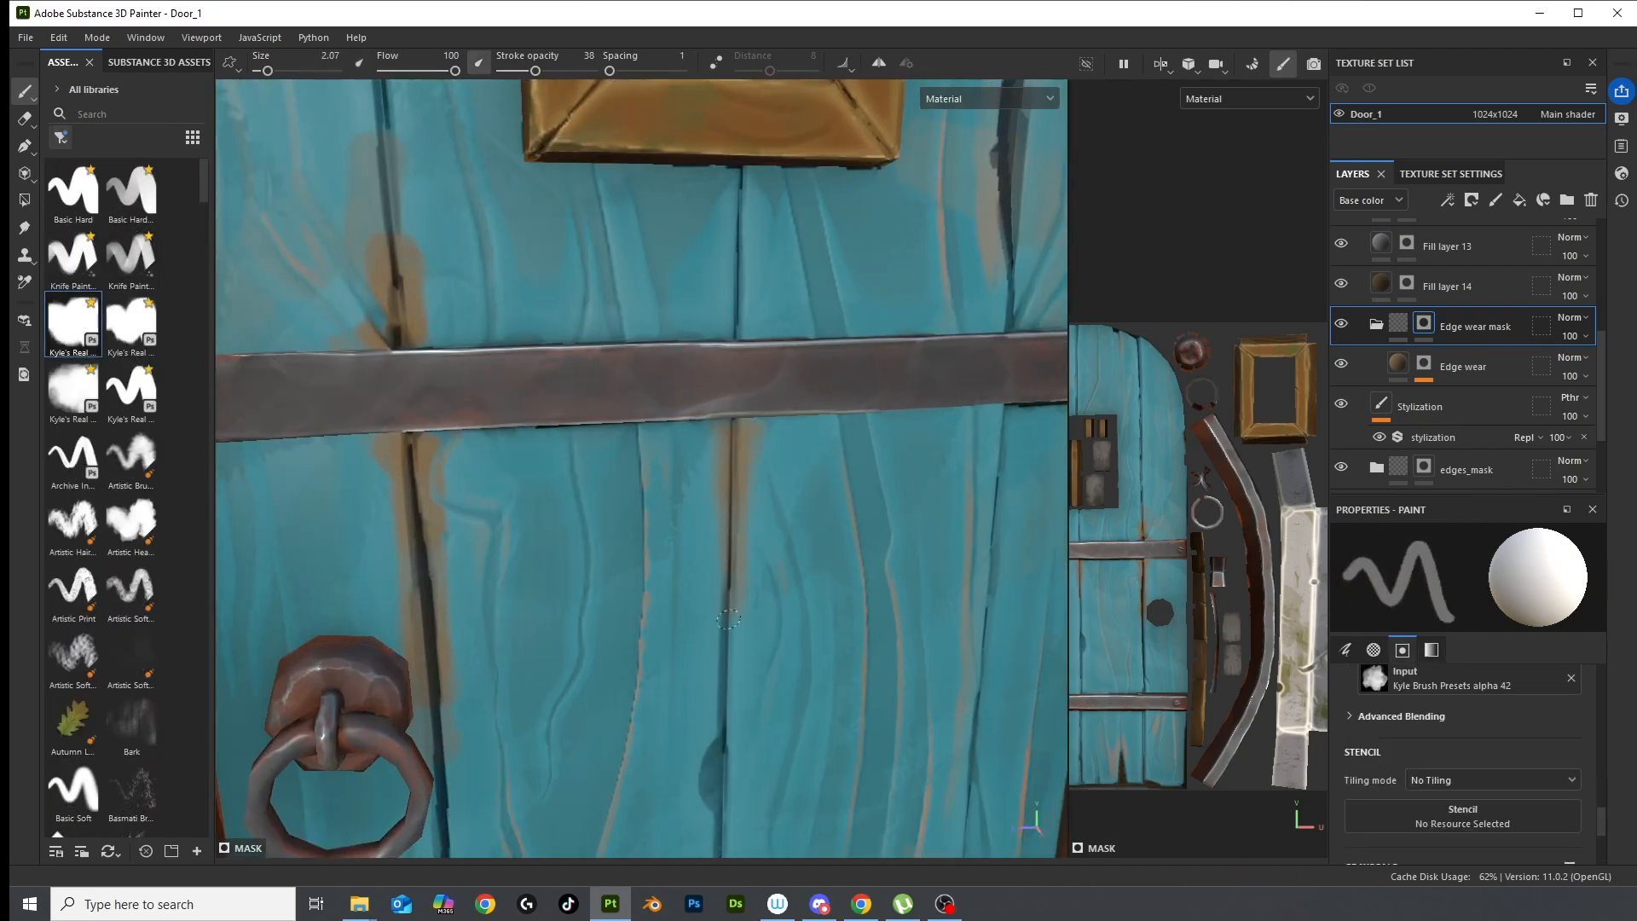
pyautogui.scroll(-2, 717, 764)
pyautogui.scroll(-6, 696, 564)
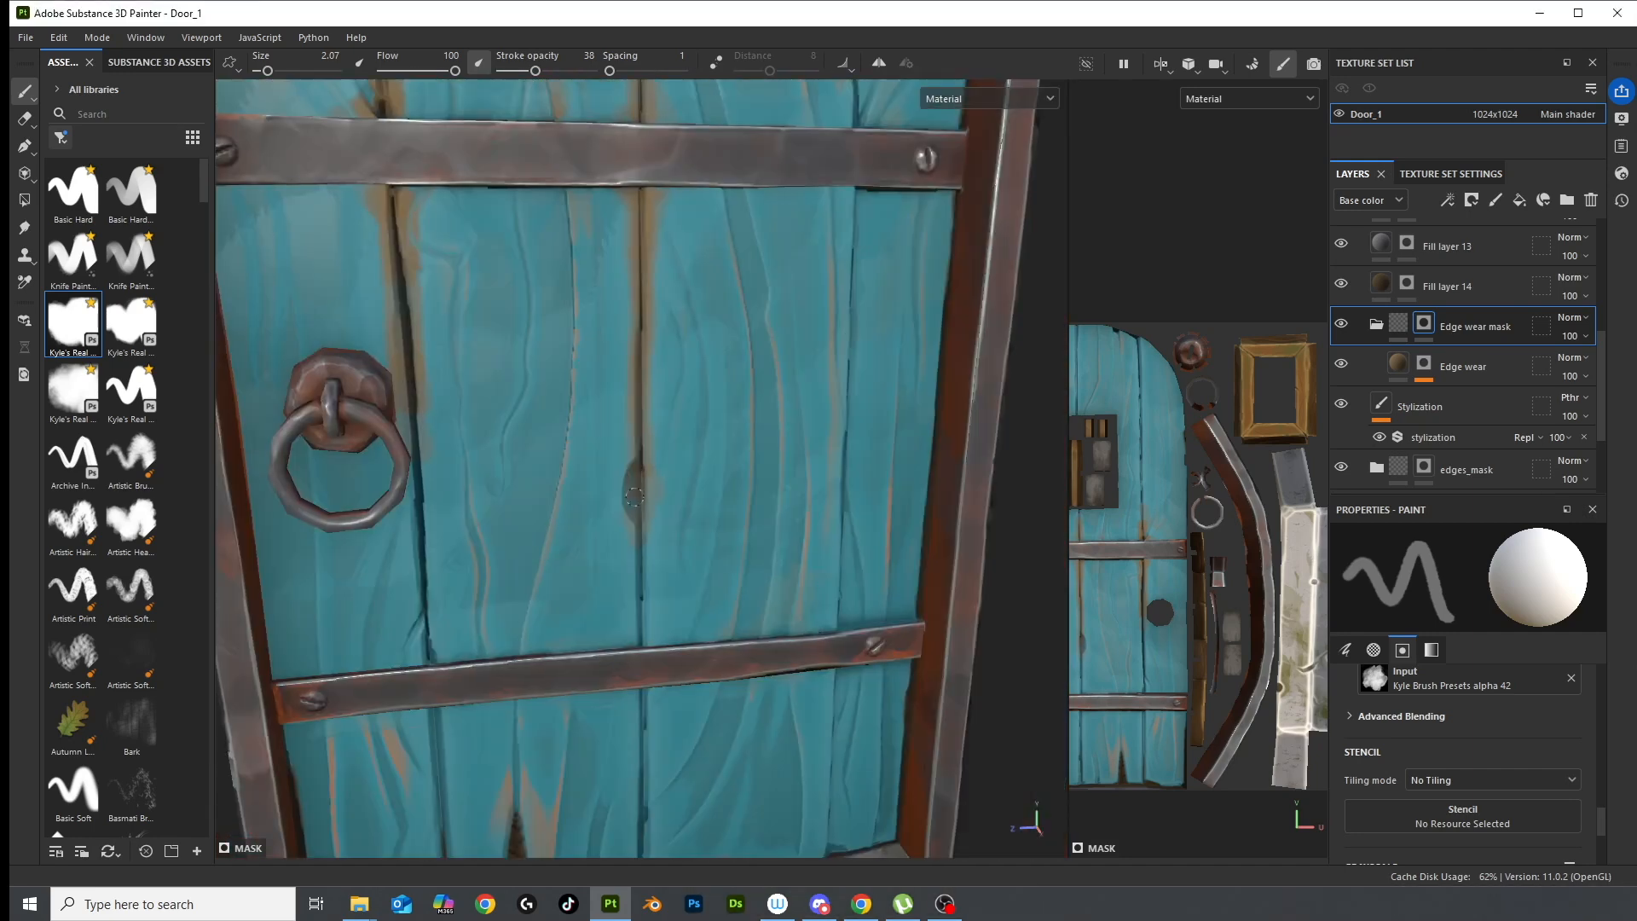
pyautogui.scroll(5, 697, 565)
pyautogui.keyDown('alt'); pyautogui.moveTo(582, 643); pyautogui.dragTo(580, 733, button='middle'); pyautogui.keyUp('alt')
pyautogui.scroll(-3, 682, 597)
pyautogui.scroll(4, 802, 529)
pyautogui.scroll(-4, 831, 511)
pyautogui.scroll(3, 803, 664)
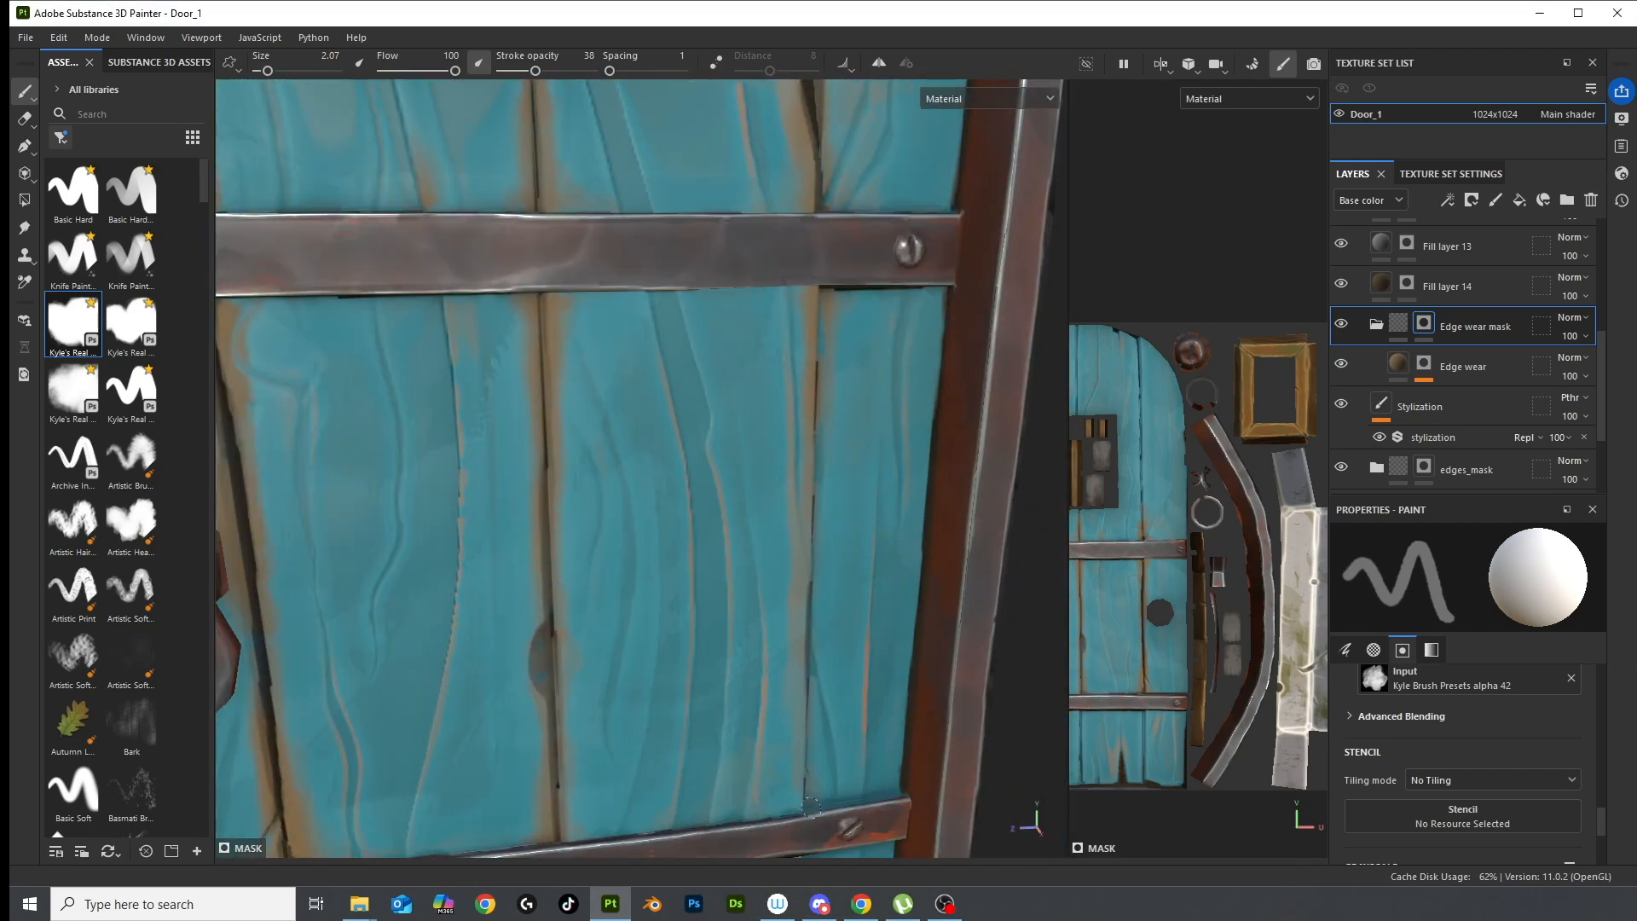
pyautogui.scroll(-6, 788, 797)
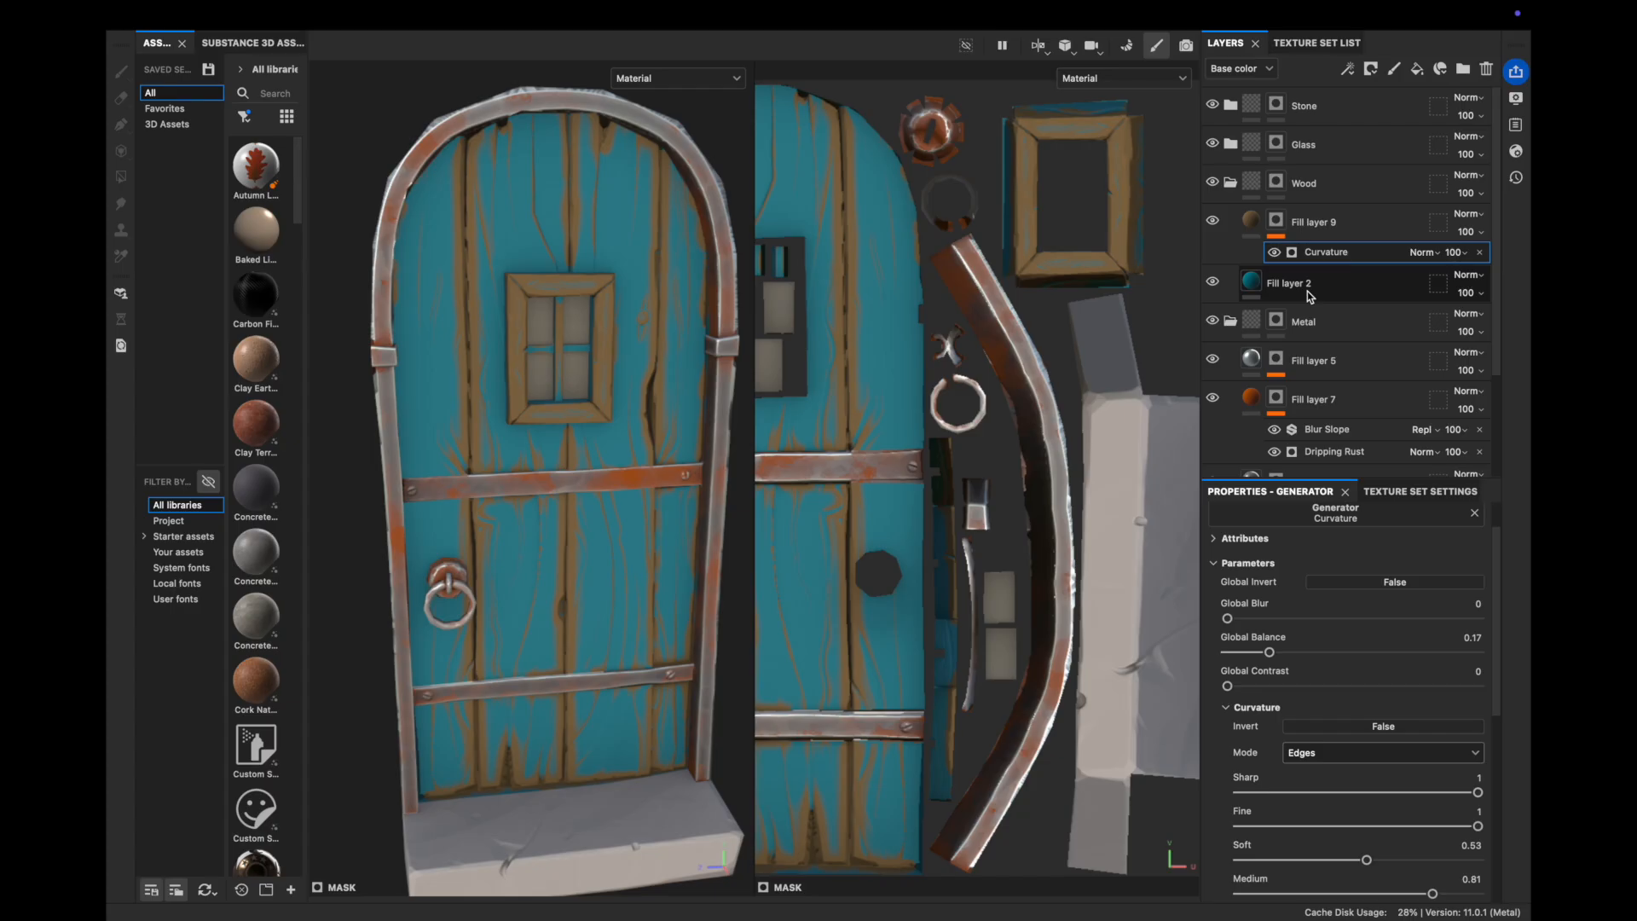
# Duplicate Fill layer 2 to create Fill layer 3
pyautogui.rightClick(1309, 295)
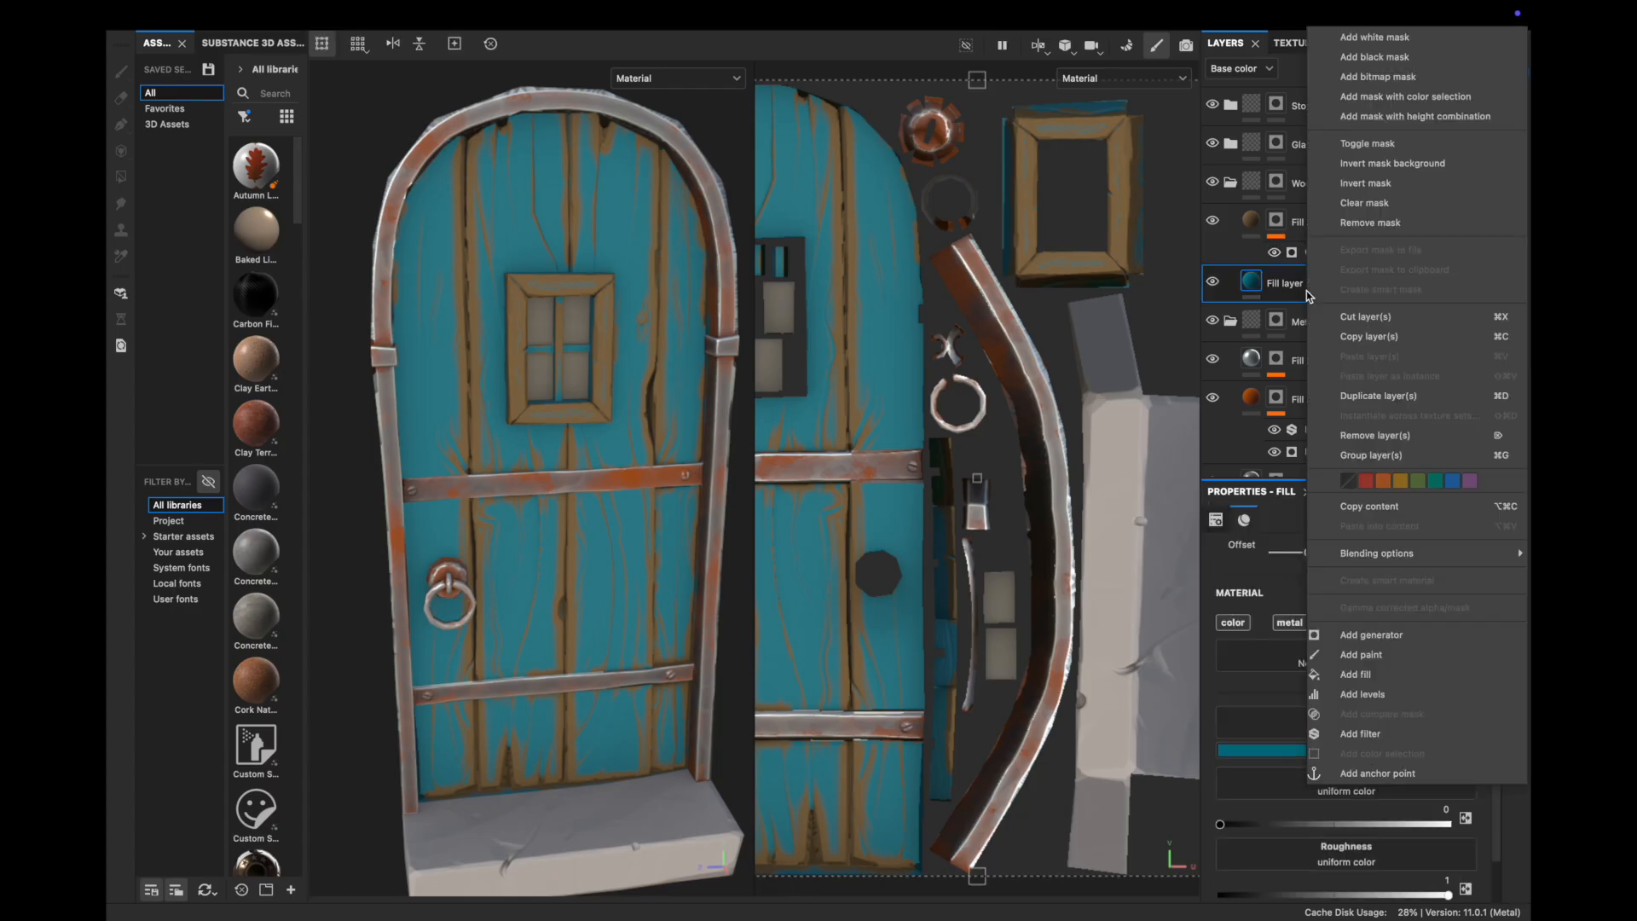
pyautogui.click(1378, 396)
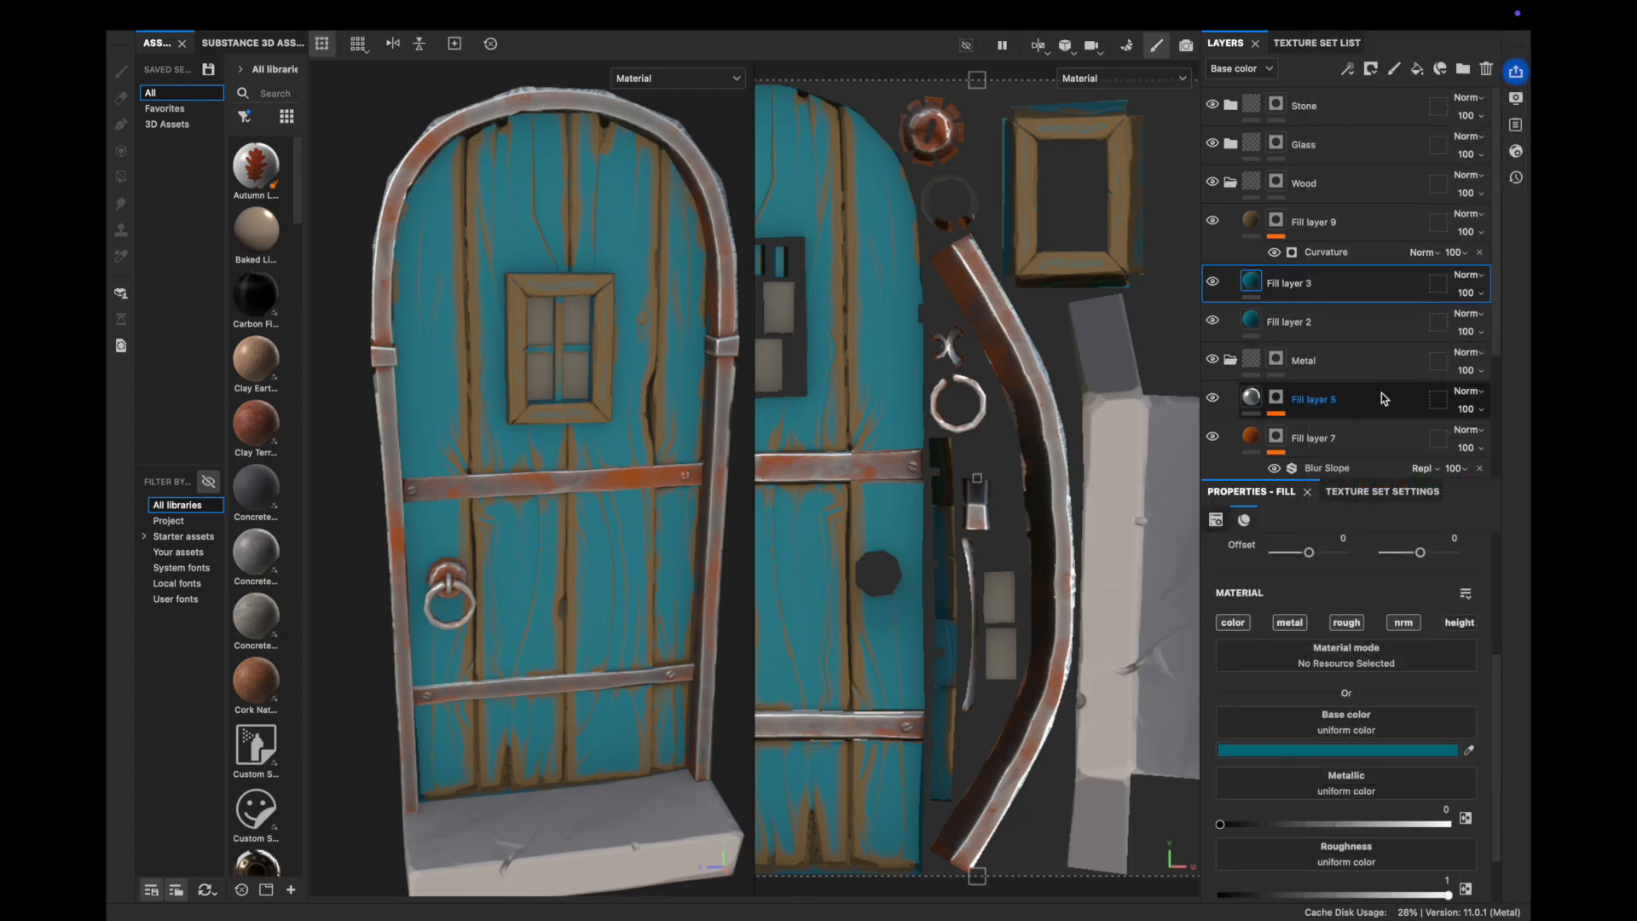
pyautogui.click(1353, 751)
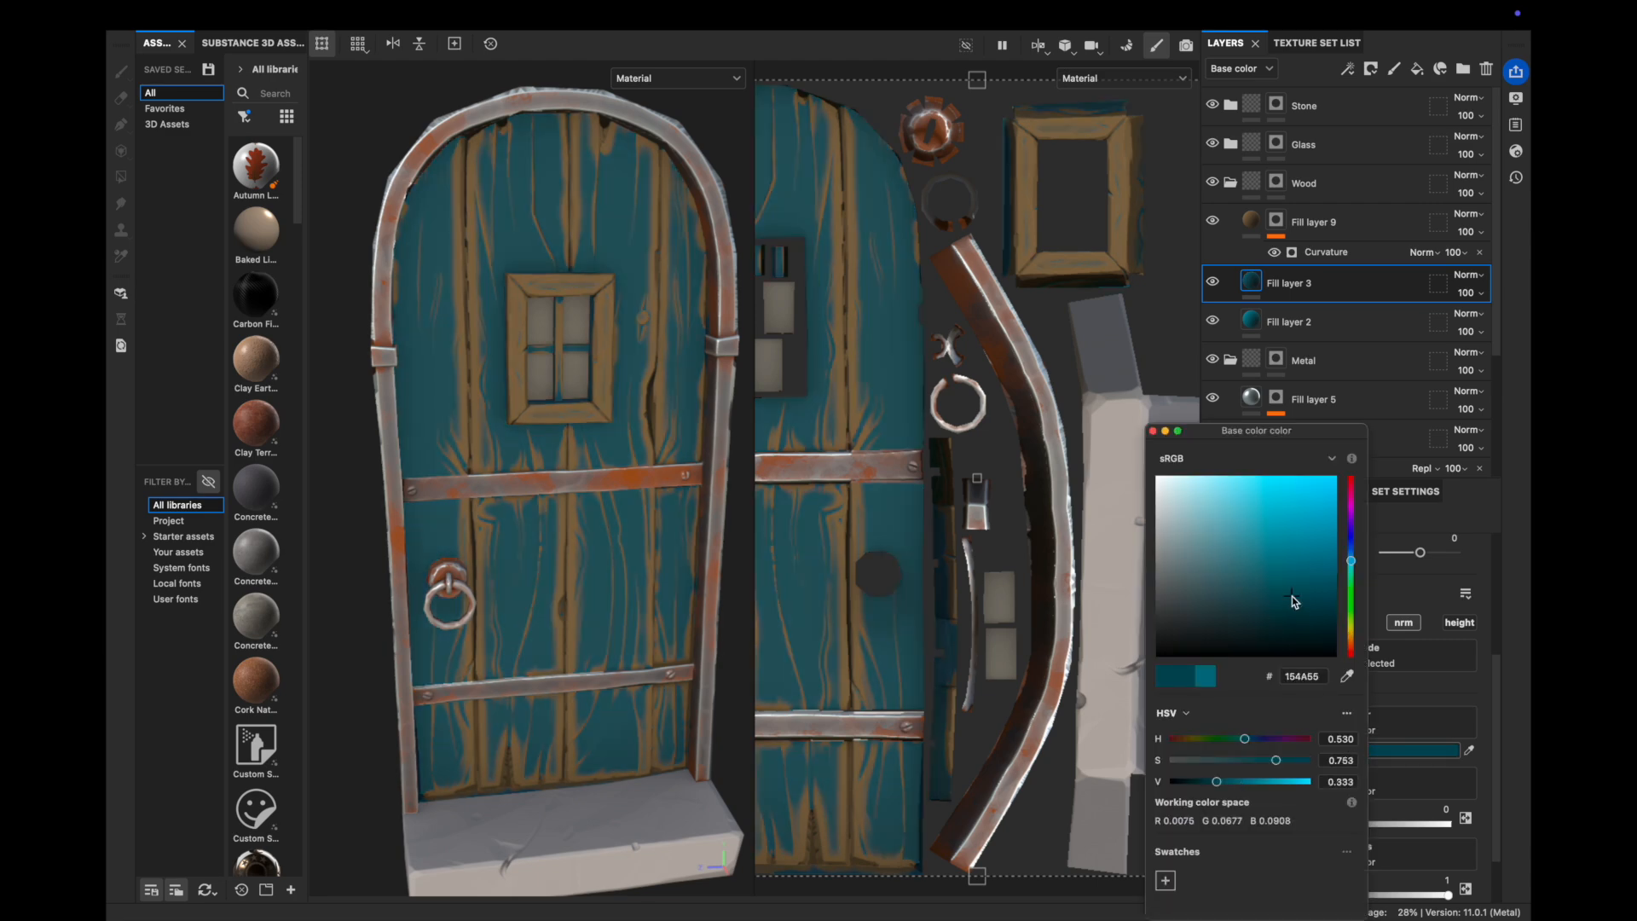
# Give Fill layer 3 a black mask driven by a Curvature generator
pyautogui.rightClick(1272, 279)
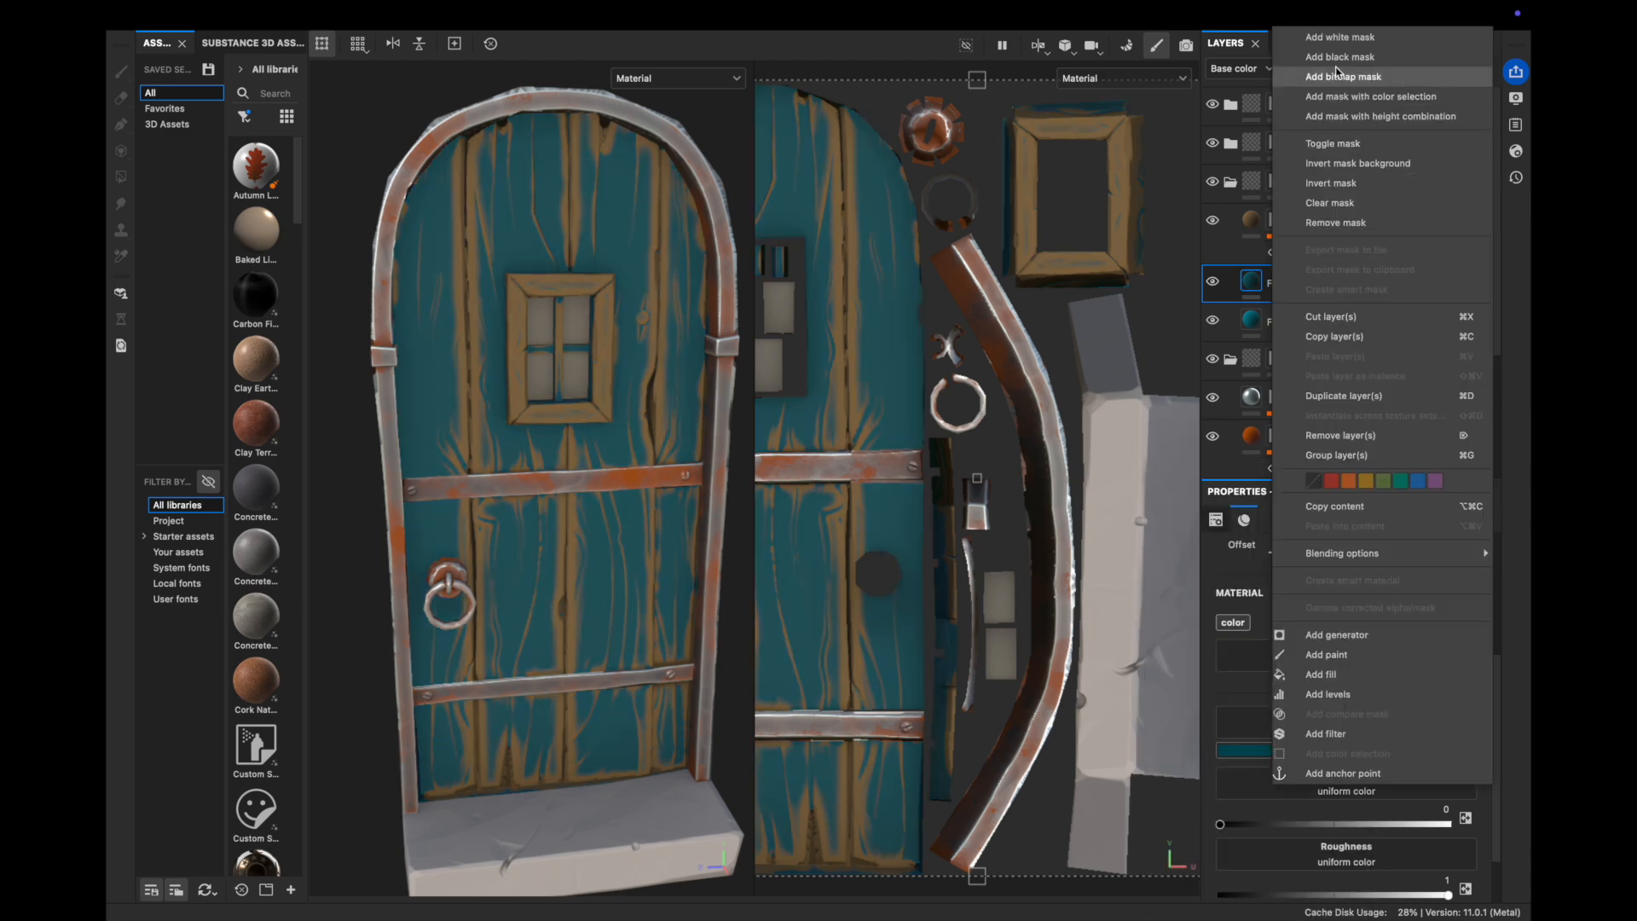
pyautogui.click(1339, 56)
pyautogui.rightClick(1287, 285)
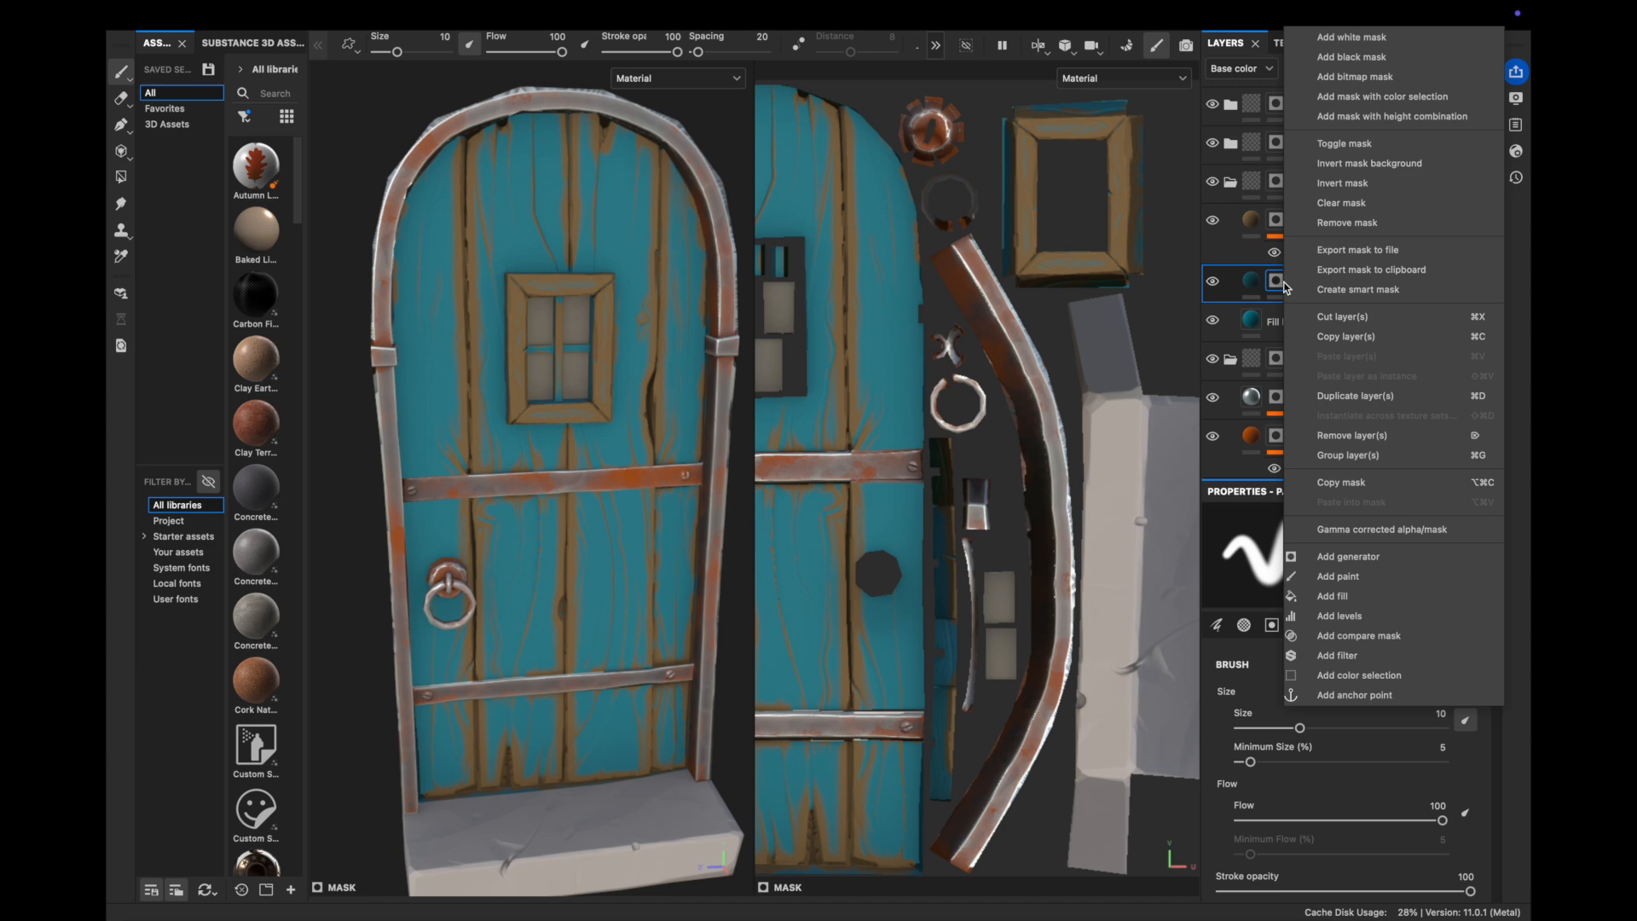
pyautogui.click(1345, 555)
pyautogui.click(1343, 564)
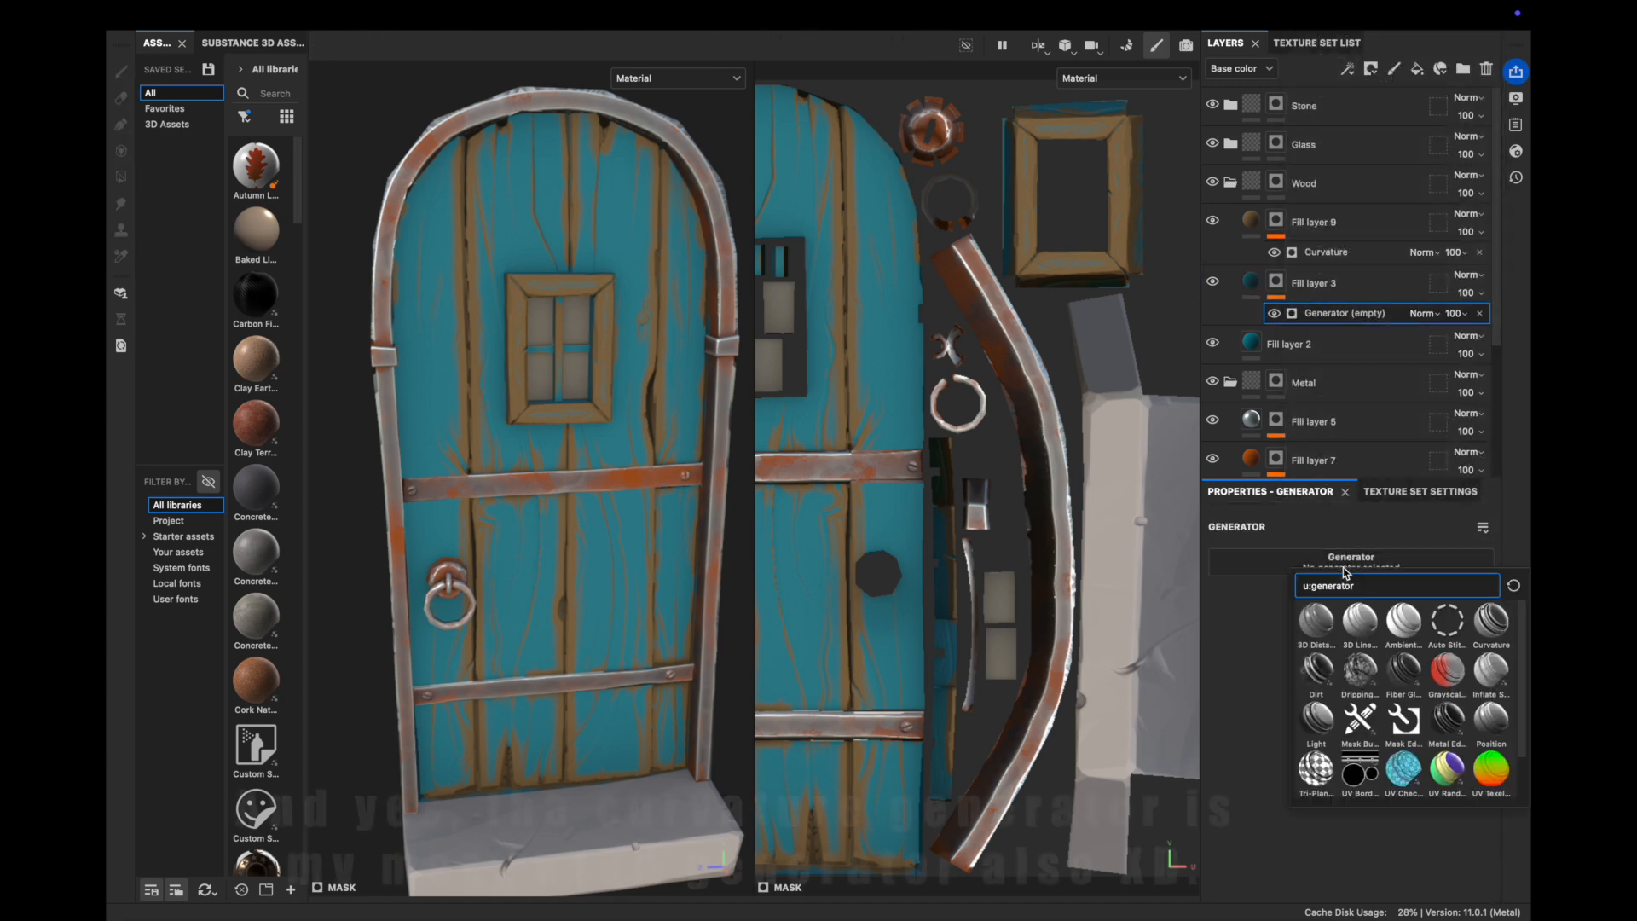
pyautogui.click(1490, 621)
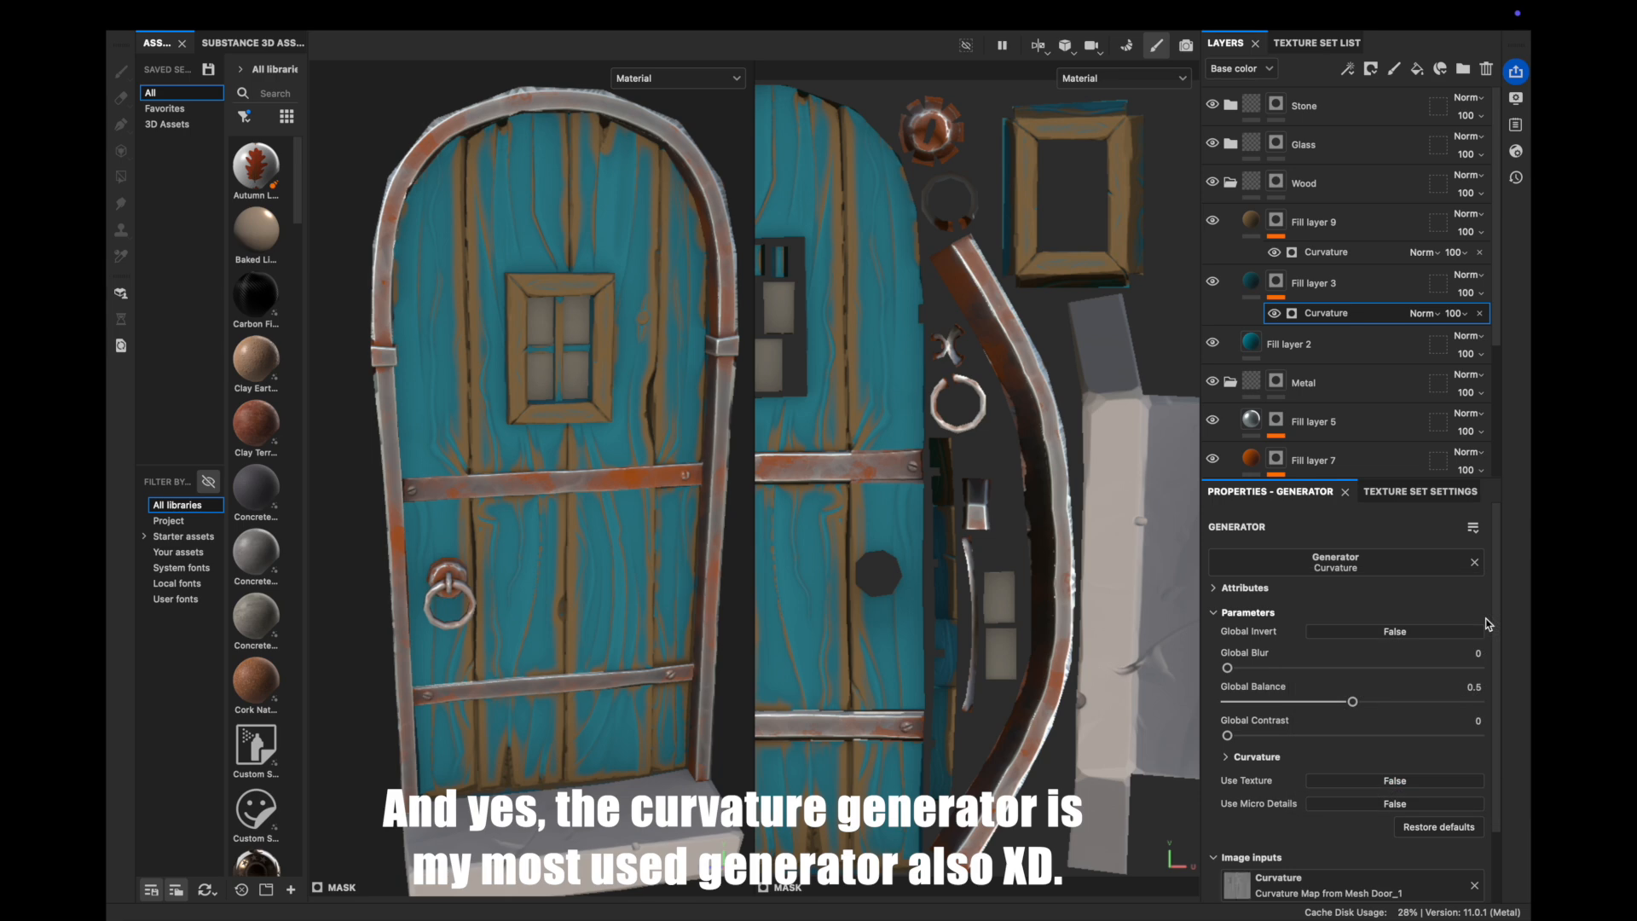
# Adjust the curvature balance and turn global invert back off
pyautogui.moveTo(1374, 702)
pyautogui.mouseDown()
pyautogui.moveTo(1353, 701)
pyautogui.moveTo(1402, 701)
pyautogui.mouseUp()
pyautogui.click(1395, 631)
pyautogui.scroll(-2, 1301, 677)
pyautogui.moveTo(1226, 670); pyautogui.dragTo(1337, 671)
pyautogui.moveTo(1403, 638); pyautogui.dragTo(1440, 638)
pyautogui.click(1392, 571)
# Drop Medium curvature to 0 and slightly brighten the planks' blue base colour
pyautogui.click(1225, 692)
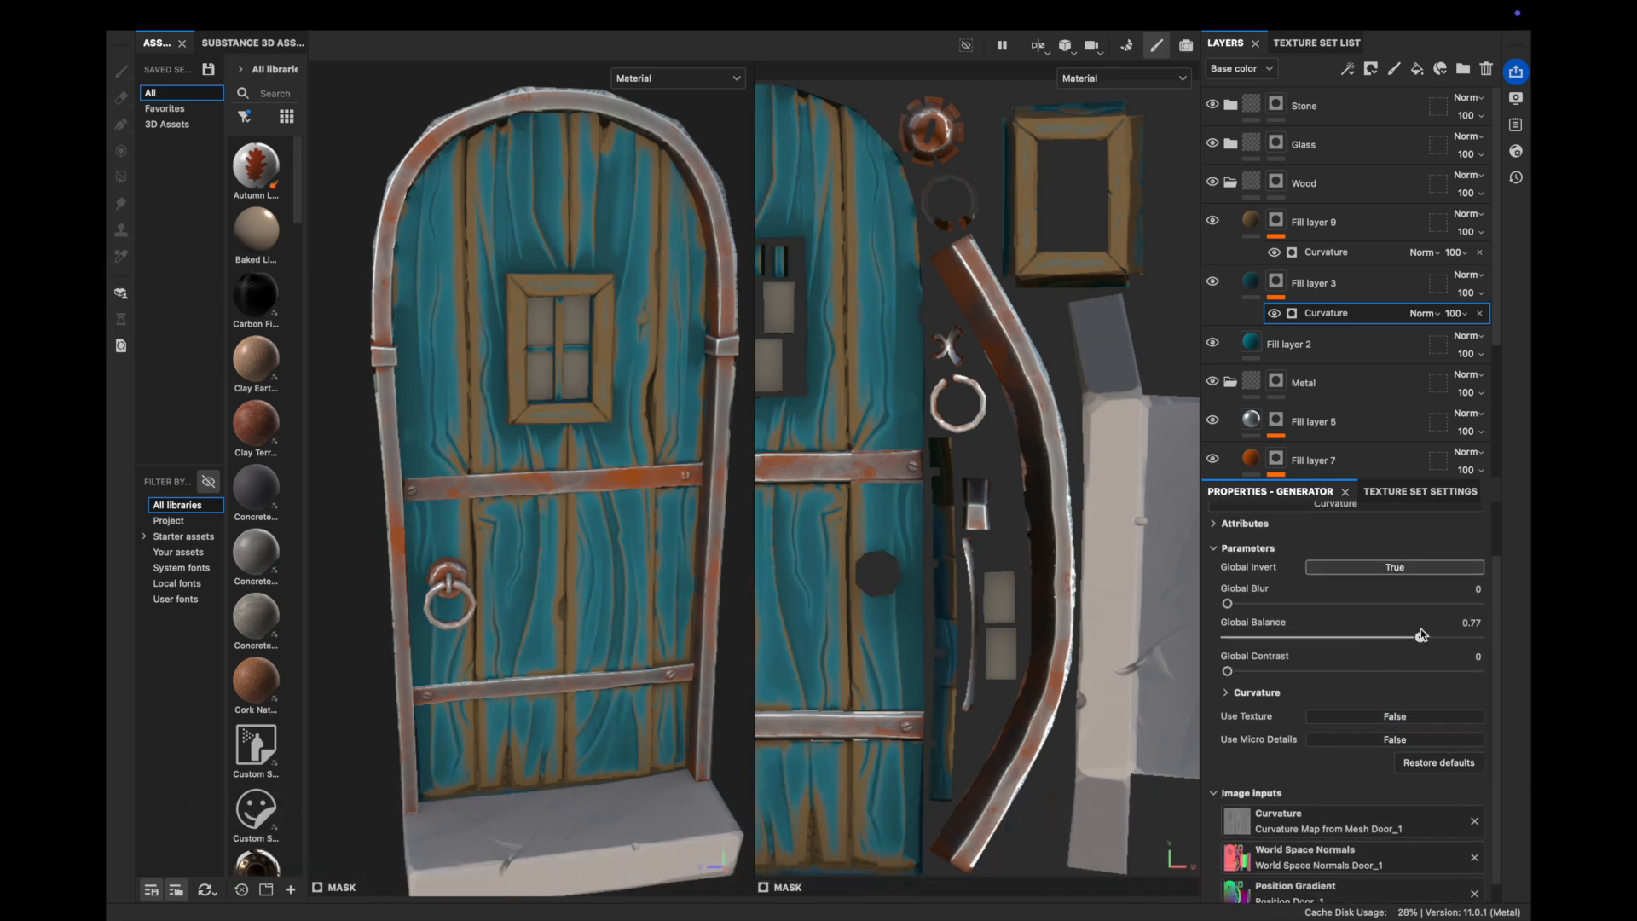
pyautogui.scroll(-3, 1407, 691)
pyautogui.scroll(-1, 1239, 717)
pyautogui.moveTo(1277, 717); pyautogui.dragTo(1238, 755)
pyautogui.scroll(-1, 1283, 714)
pyautogui.scroll(-2, 1279, 751)
pyautogui.moveTo(1358, 766); pyautogui.dragTo(1382, 766)
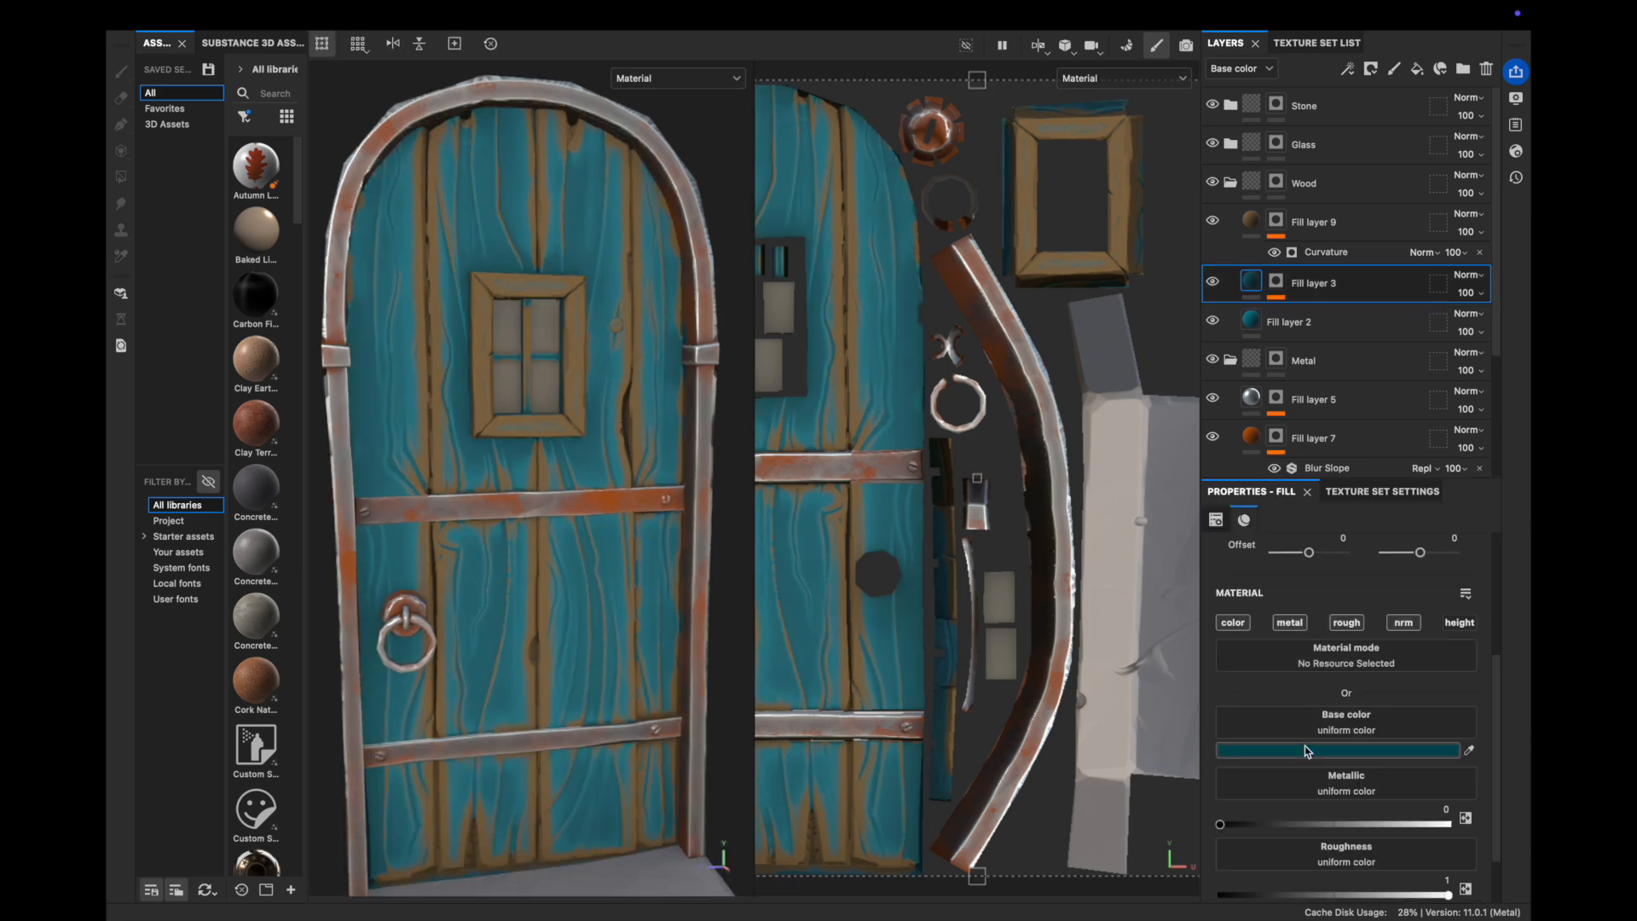
pyautogui.click(1330, 750)
pyautogui.moveTo(1278, 599); pyautogui.dragTo(1272, 587)
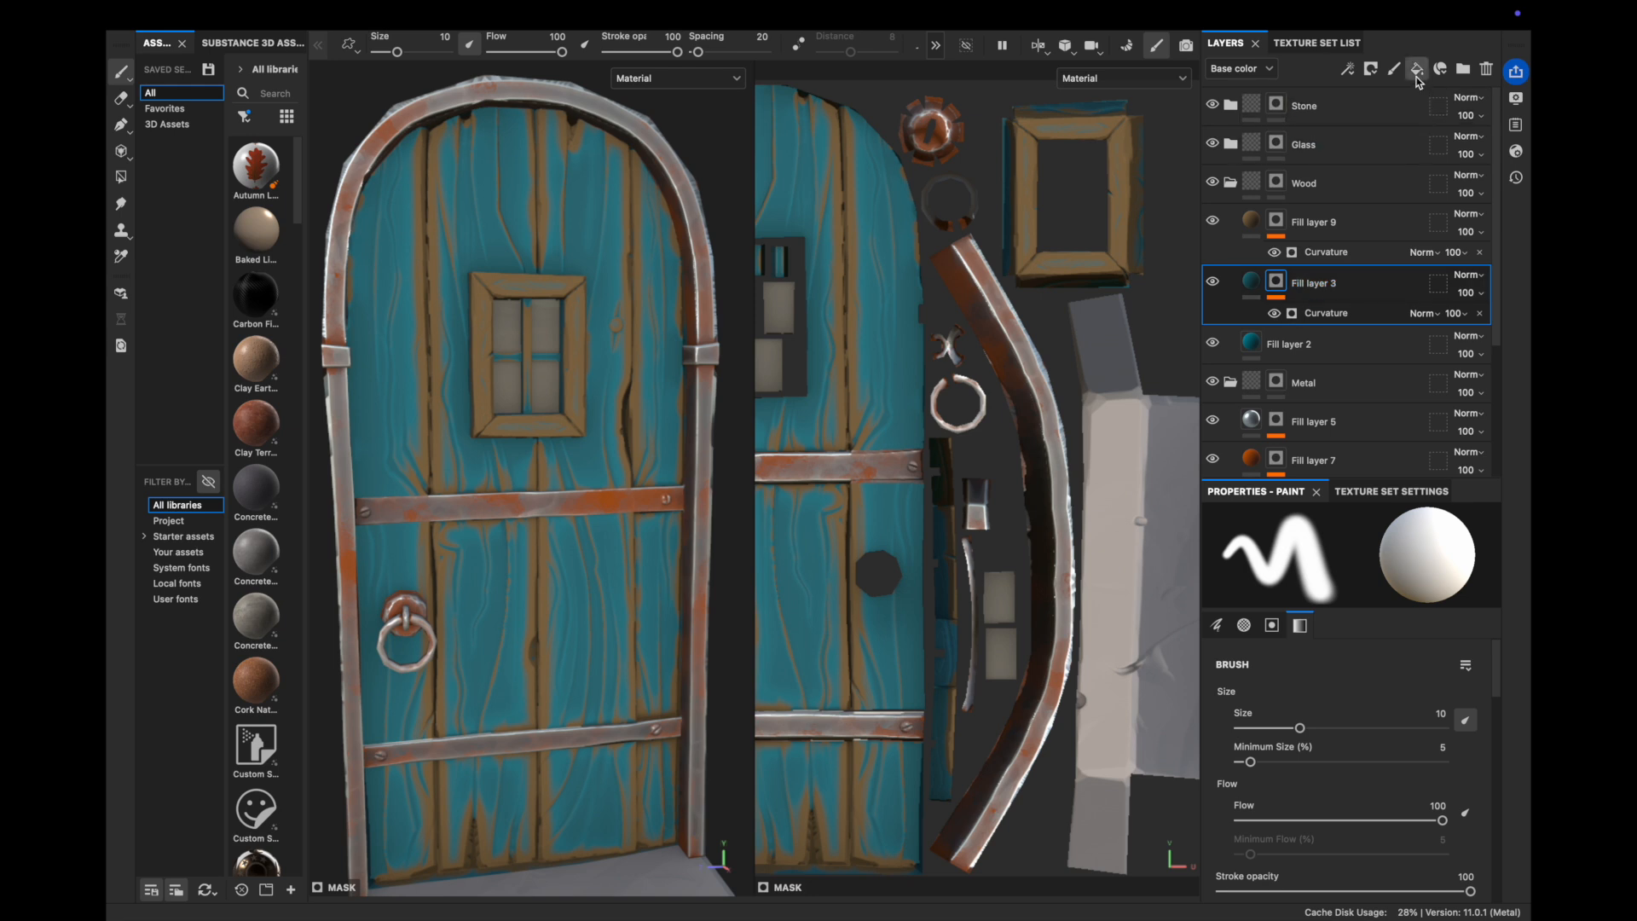
# Add a black-masked fill with roughness and normal, coloured a lightened sample of the door's teal
pyautogui.click(1417, 75)
pyautogui.click(1355, 624)
pyautogui.click(1405, 623)
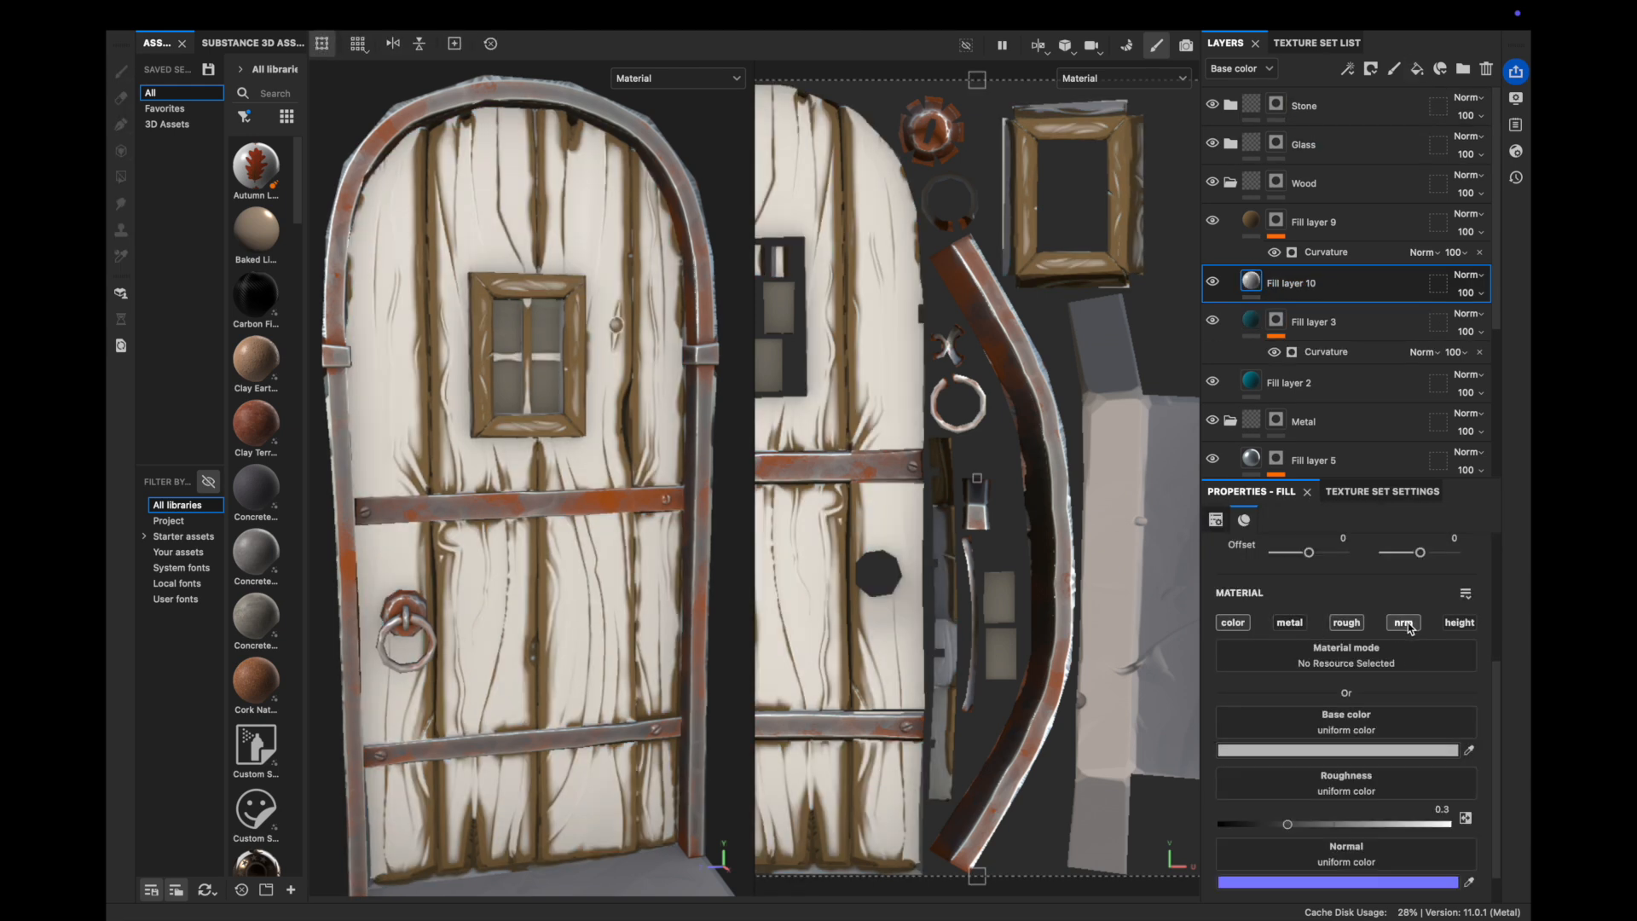
pyautogui.click(1357, 752)
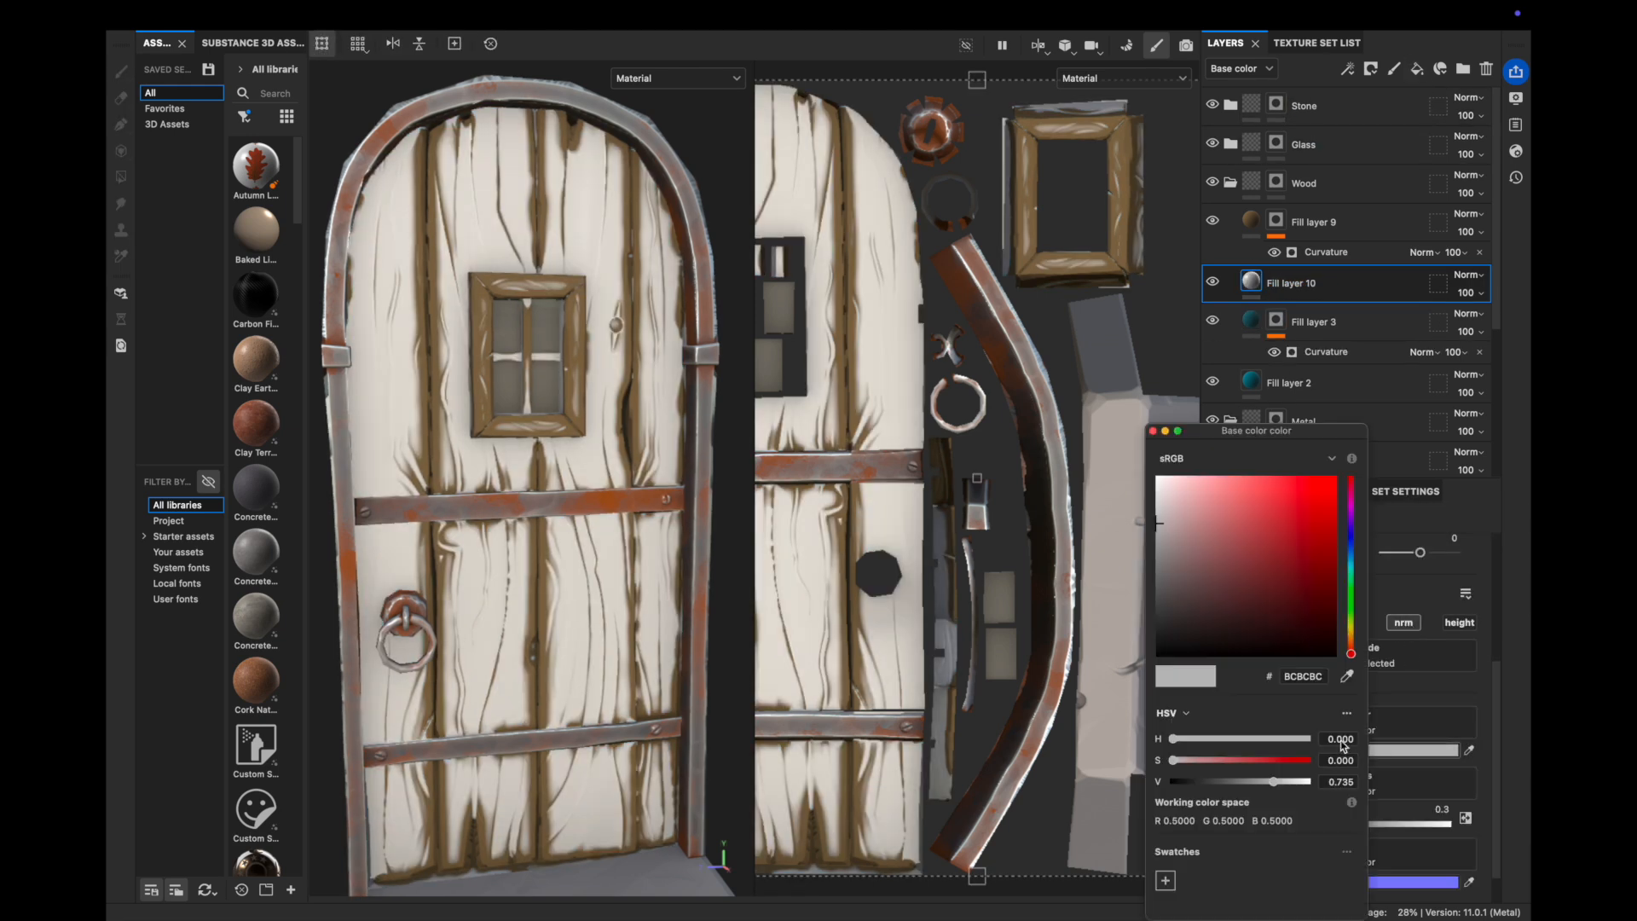
pyautogui.rightClick(1287, 283)
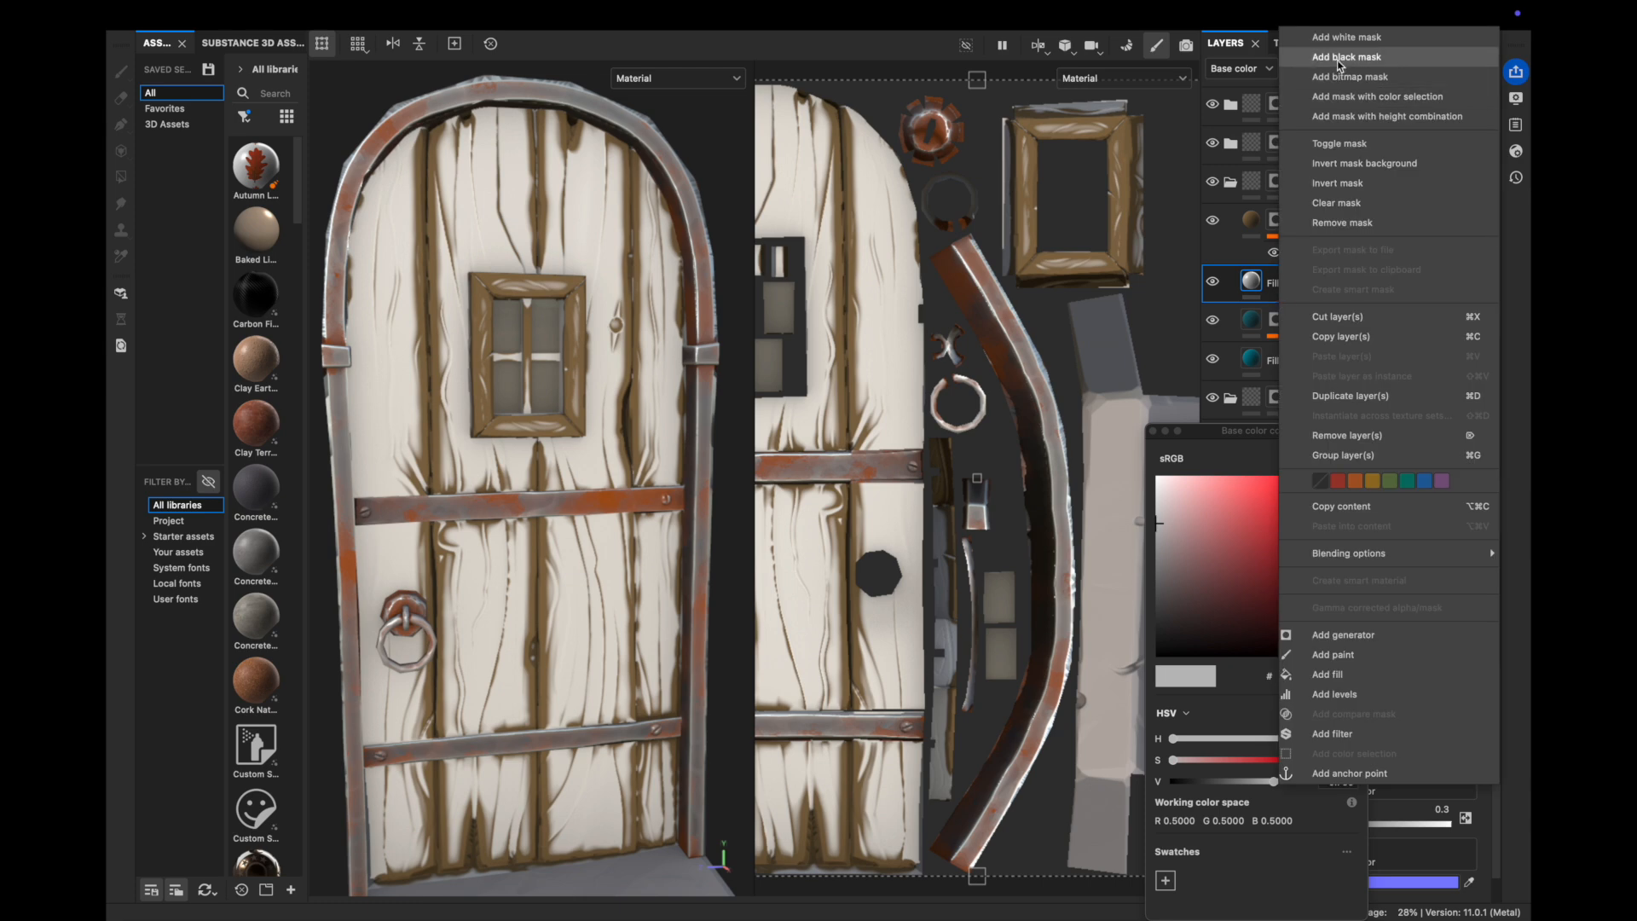
pyautogui.click(1340, 58)
pyautogui.click(1250, 281)
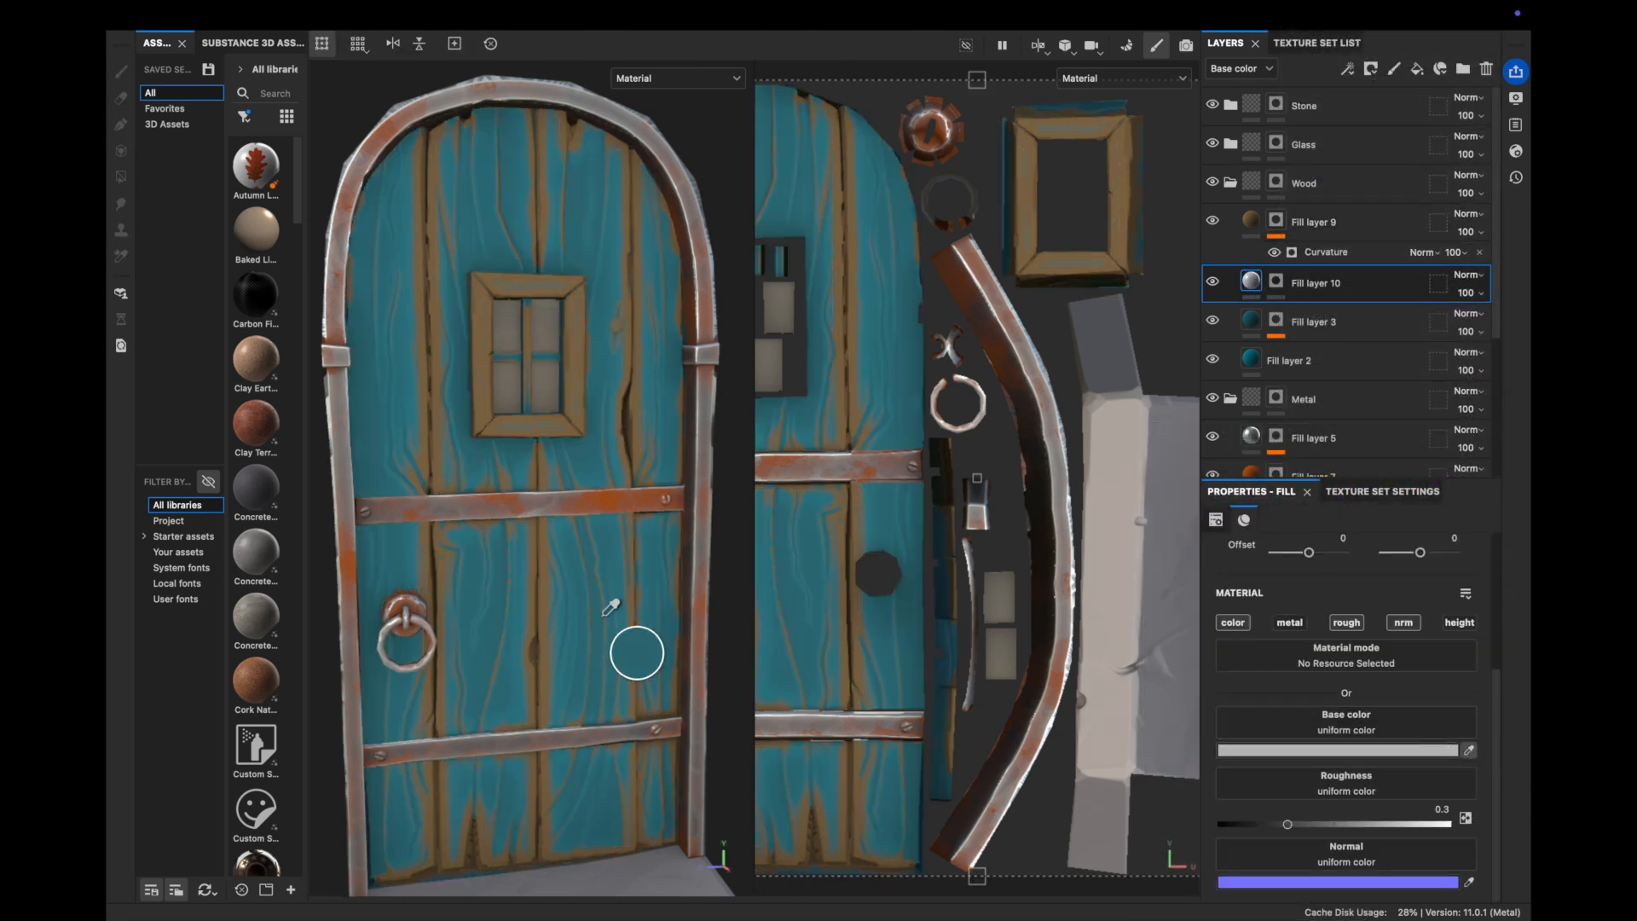
pyautogui.click(572, 607)
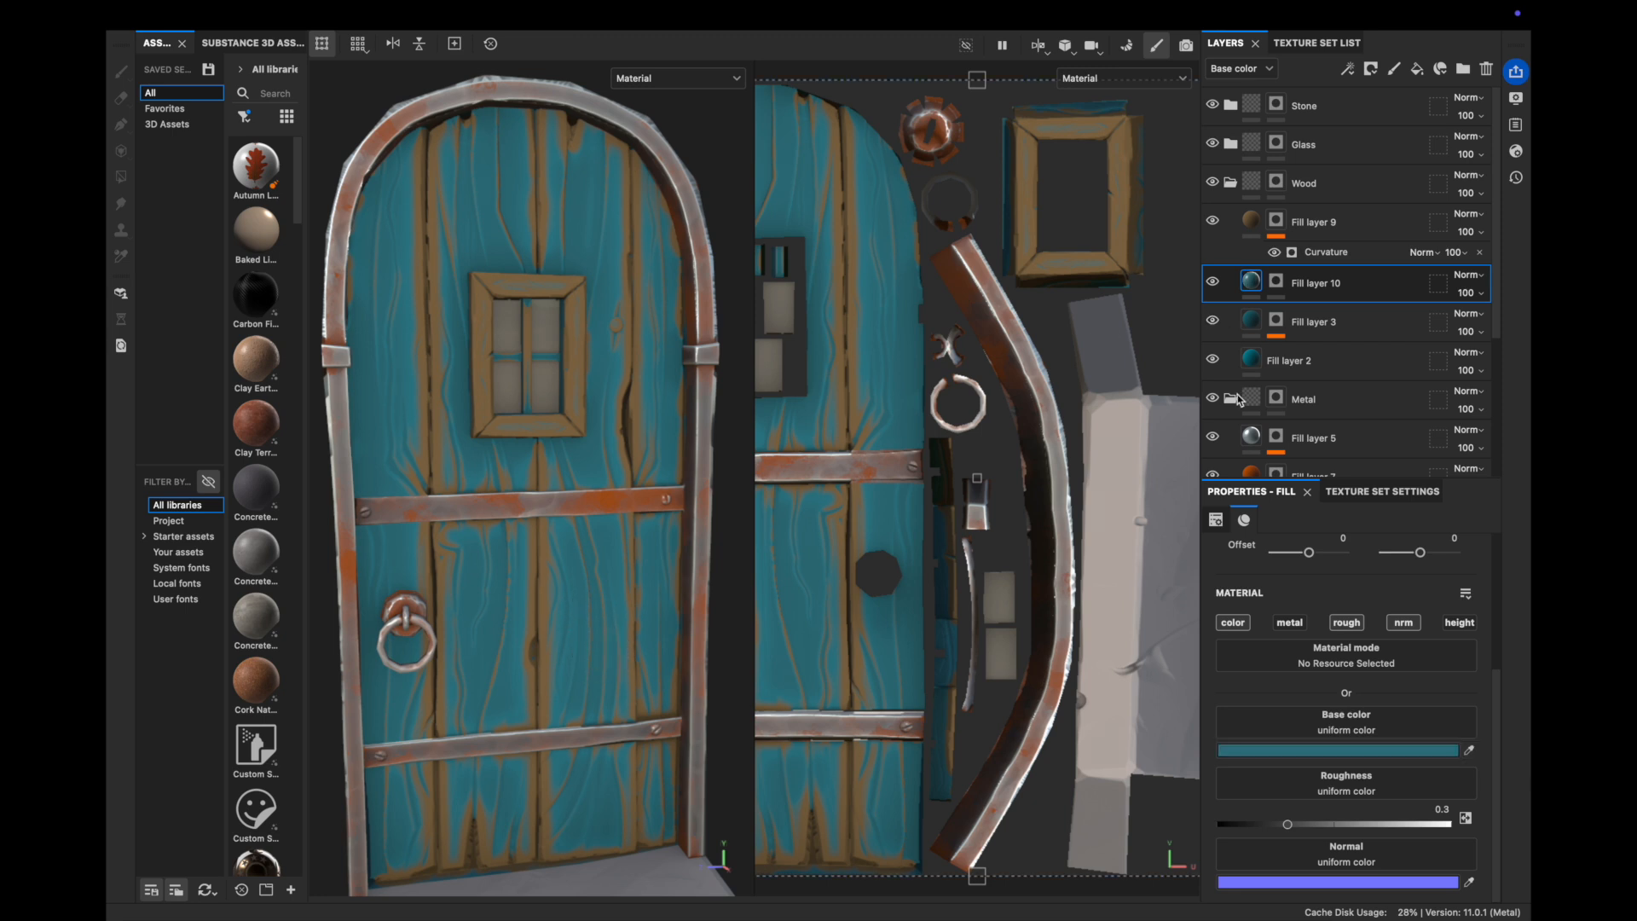
pyautogui.click(1318, 749)
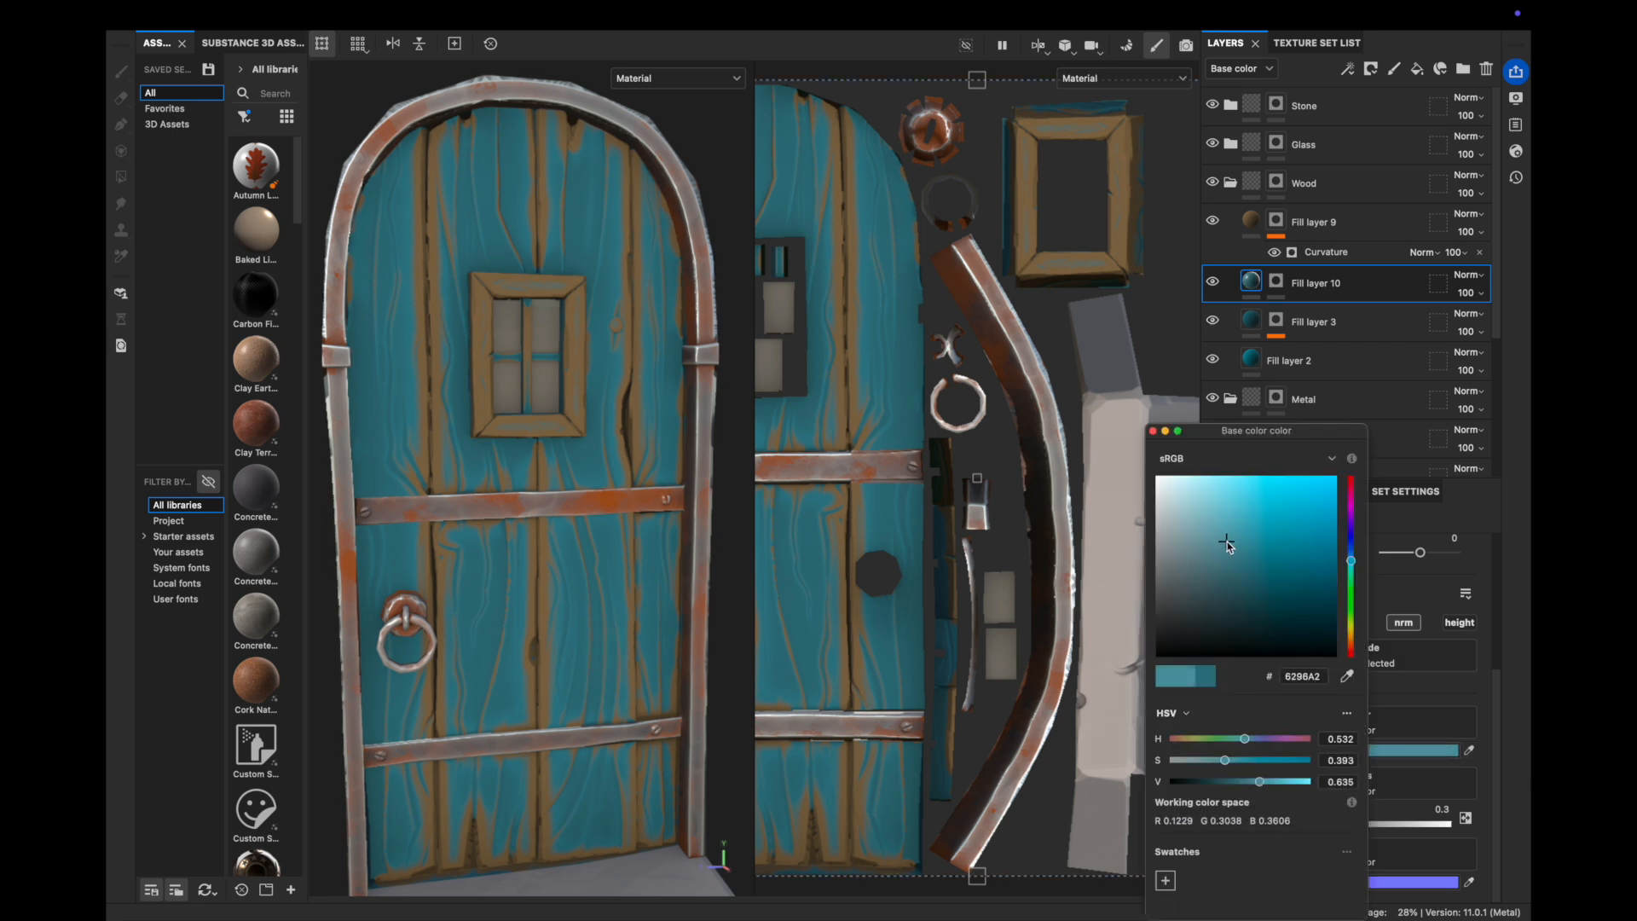
# Drive the new fill's mask with a Curvature generator
pyautogui.click(1276, 281)
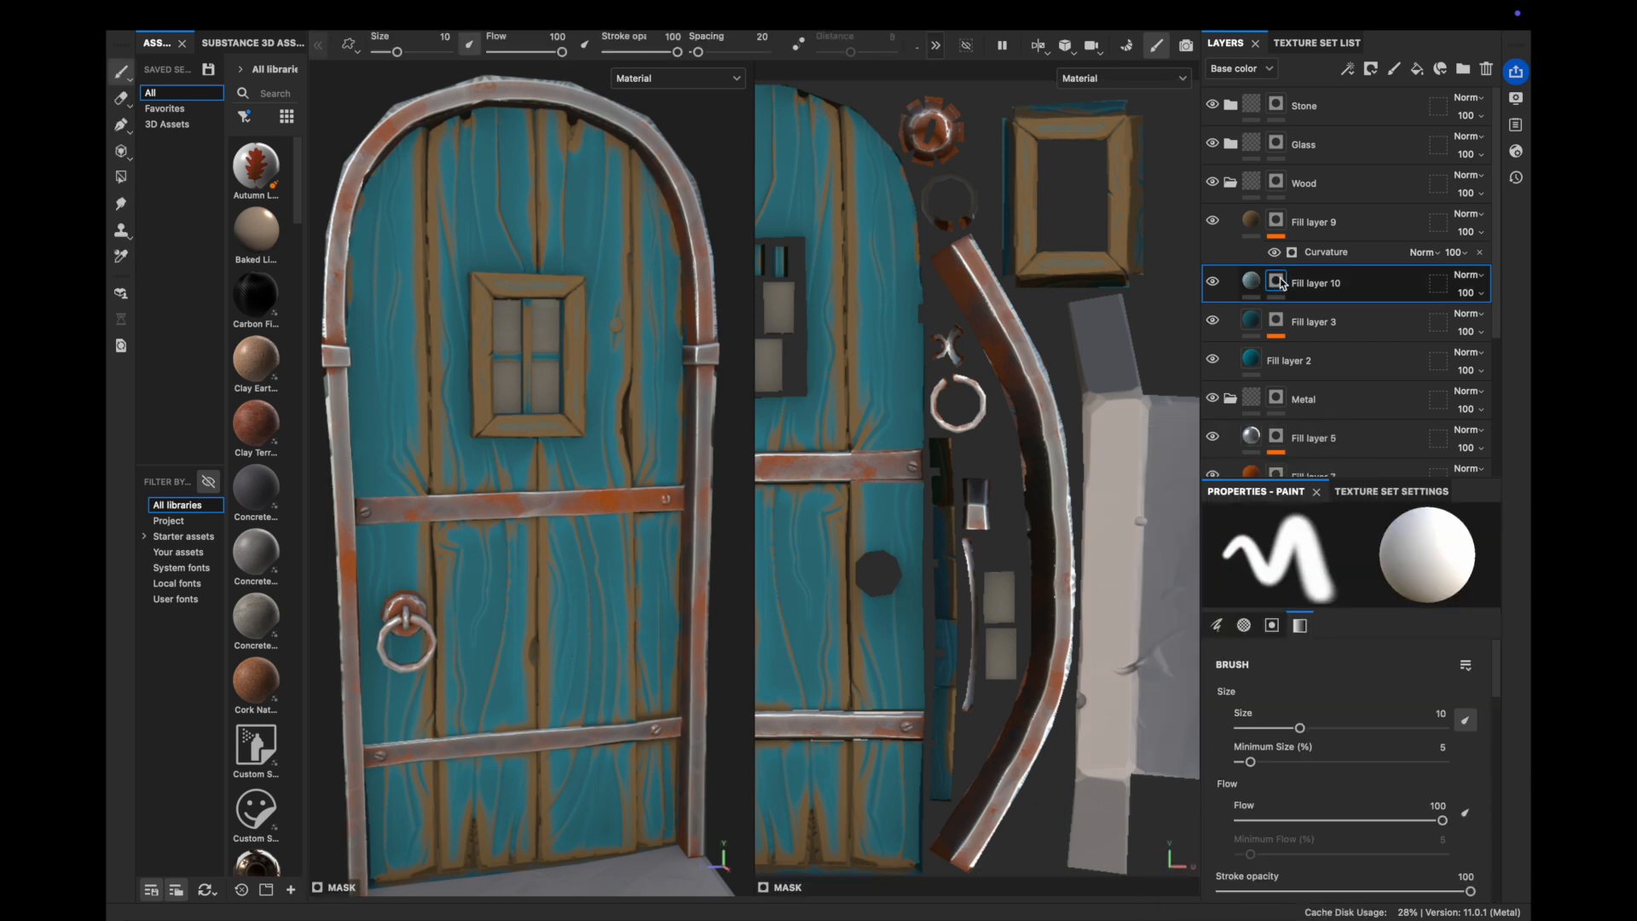
pyautogui.rightClick(1283, 284)
pyautogui.click(1341, 557)
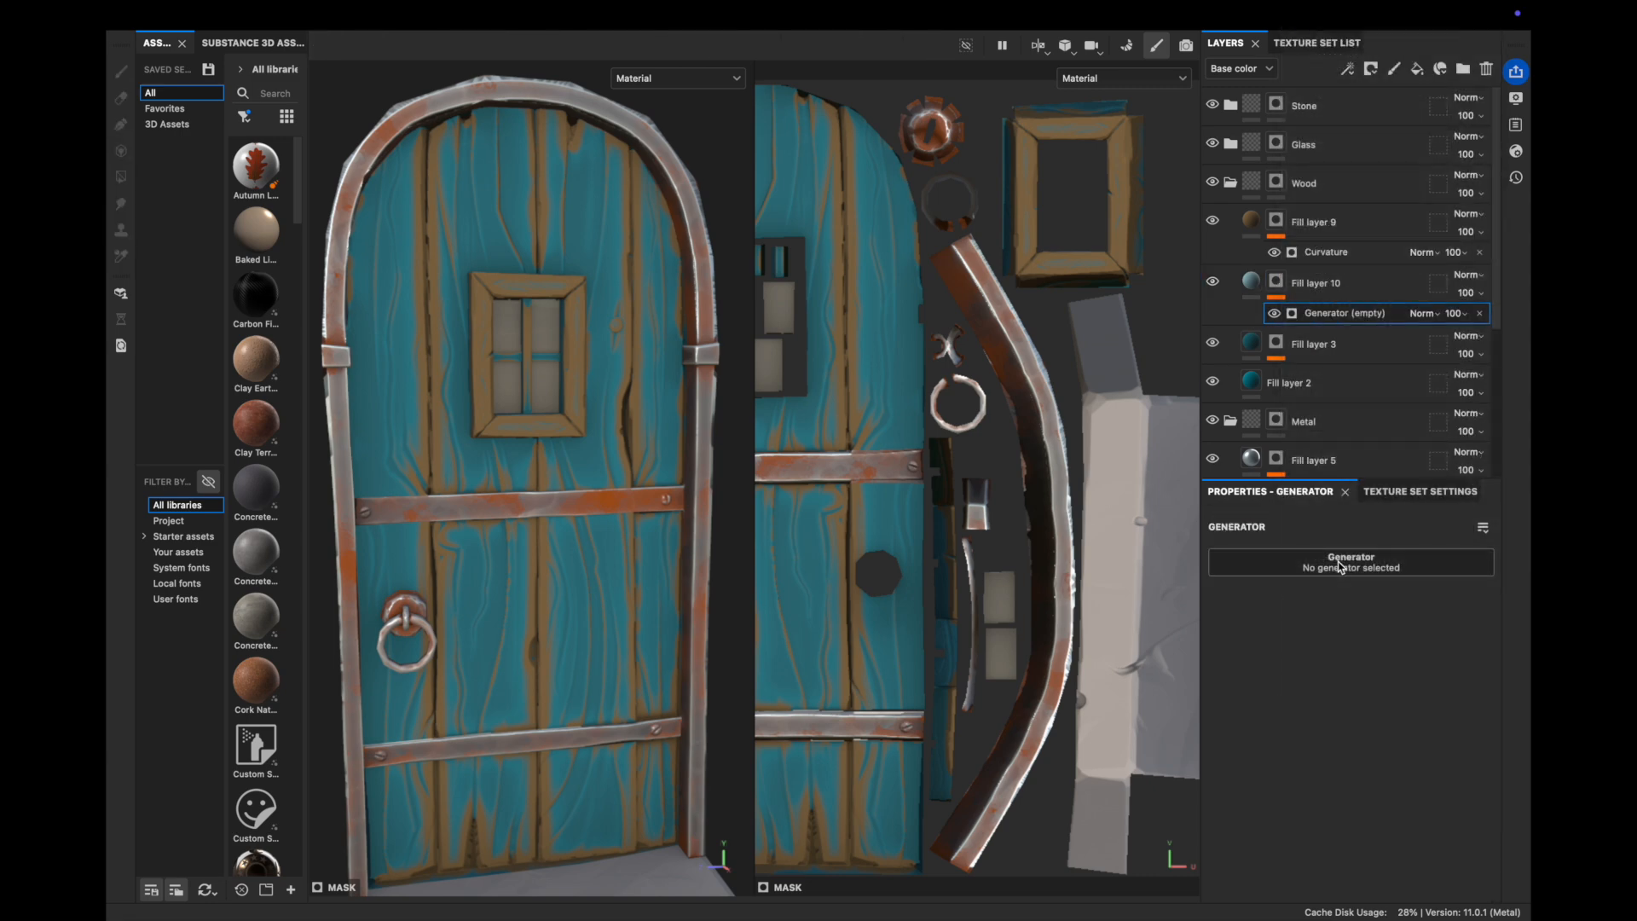
pyautogui.click(1340, 561)
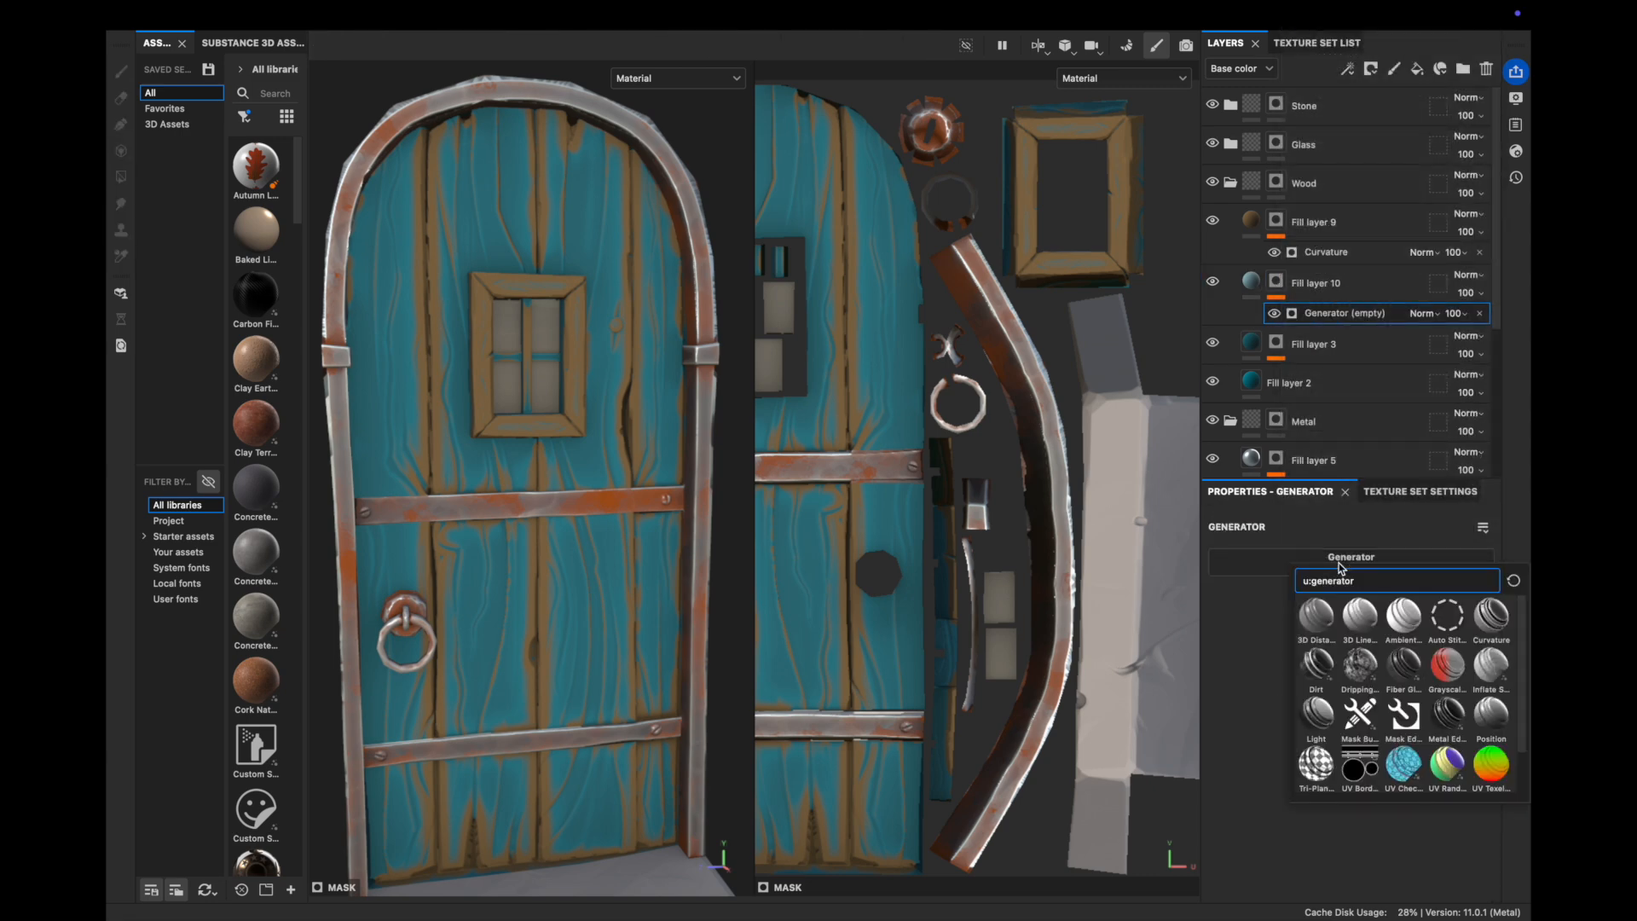
pyautogui.click(1490, 615)
# Tune the highlight mask's curvature sliders and detailed settings, then reframe the door
pyautogui.moveTo(1353, 701); pyautogui.dragTo(1302, 702)
pyautogui.moveTo(1301, 735); pyautogui.dragTo(1438, 735)
pyautogui.scroll(-3, 1385, 616)
pyautogui.click(1257, 672)
pyautogui.moveTo(1419, 824); pyautogui.dragTo(1500, 827)
pyautogui.scroll(-2, 1432, 814)
pyautogui.moveTo(1358, 801); pyautogui.dragTo(1514, 812)
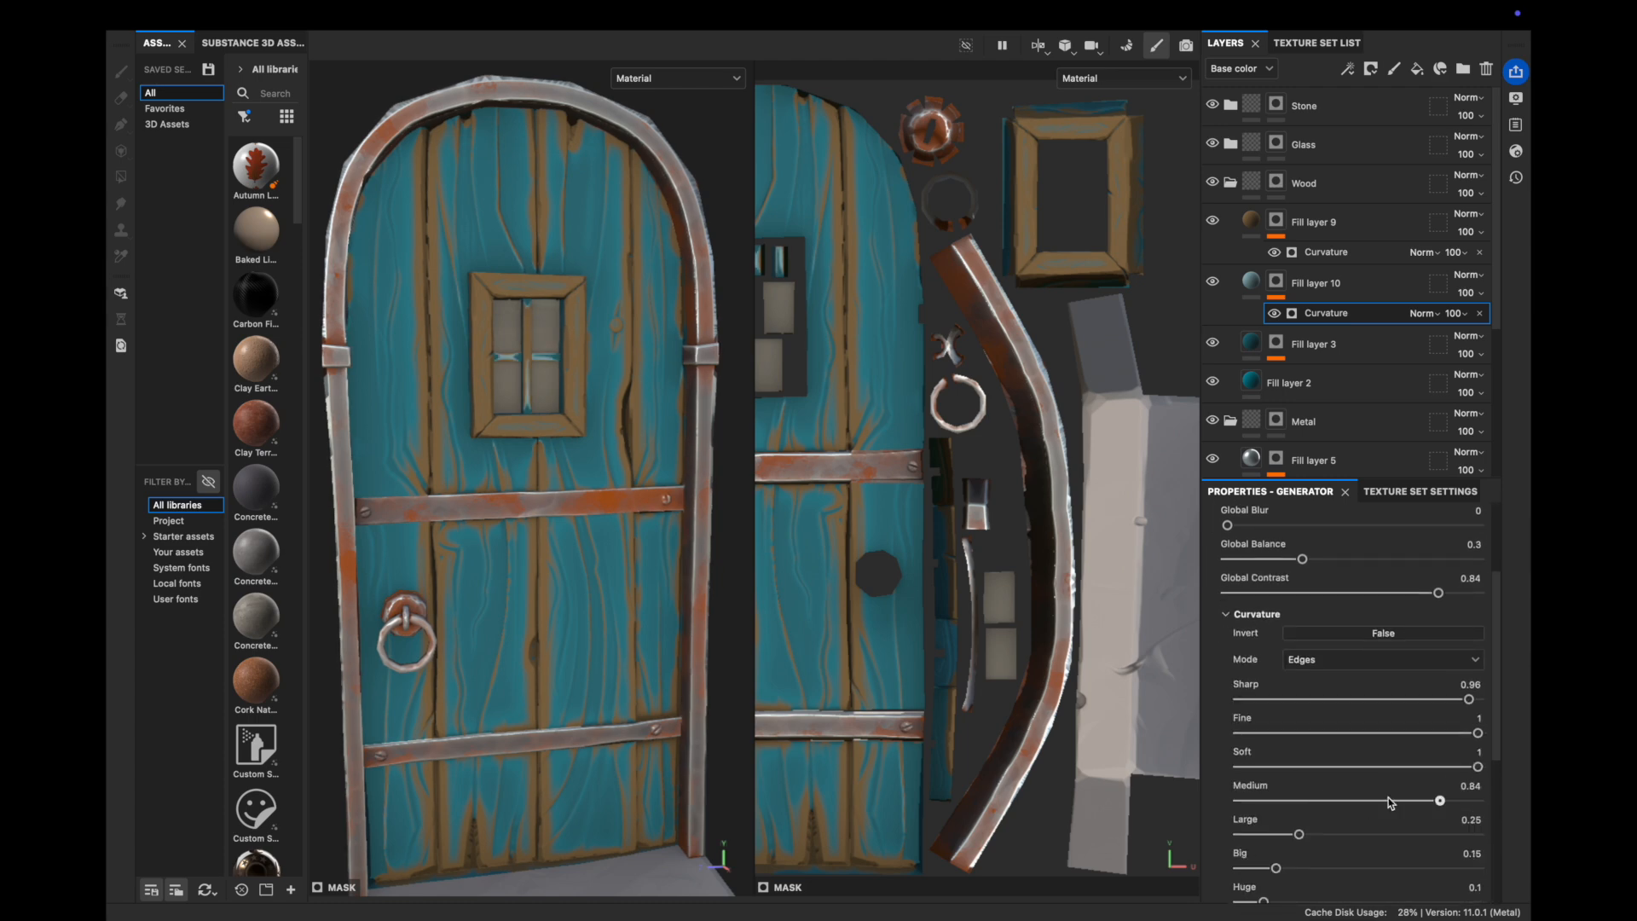
pyautogui.moveTo(1276, 835); pyautogui.dragTo(1311, 834)
pyautogui.scroll(-3, 1316, 702)
pyautogui.moveTo(1312, 735)
pyautogui.mouseDown()
pyautogui.moveTo(1333, 733)
pyautogui.moveTo(1313, 734)
pyautogui.mouseUp()
pyautogui.moveTo(1264, 769)
pyautogui.mouseDown()
pyautogui.moveTo(1359, 760)
pyautogui.moveTo(1293, 756)
pyautogui.mouseUp()
pyautogui.press('f')
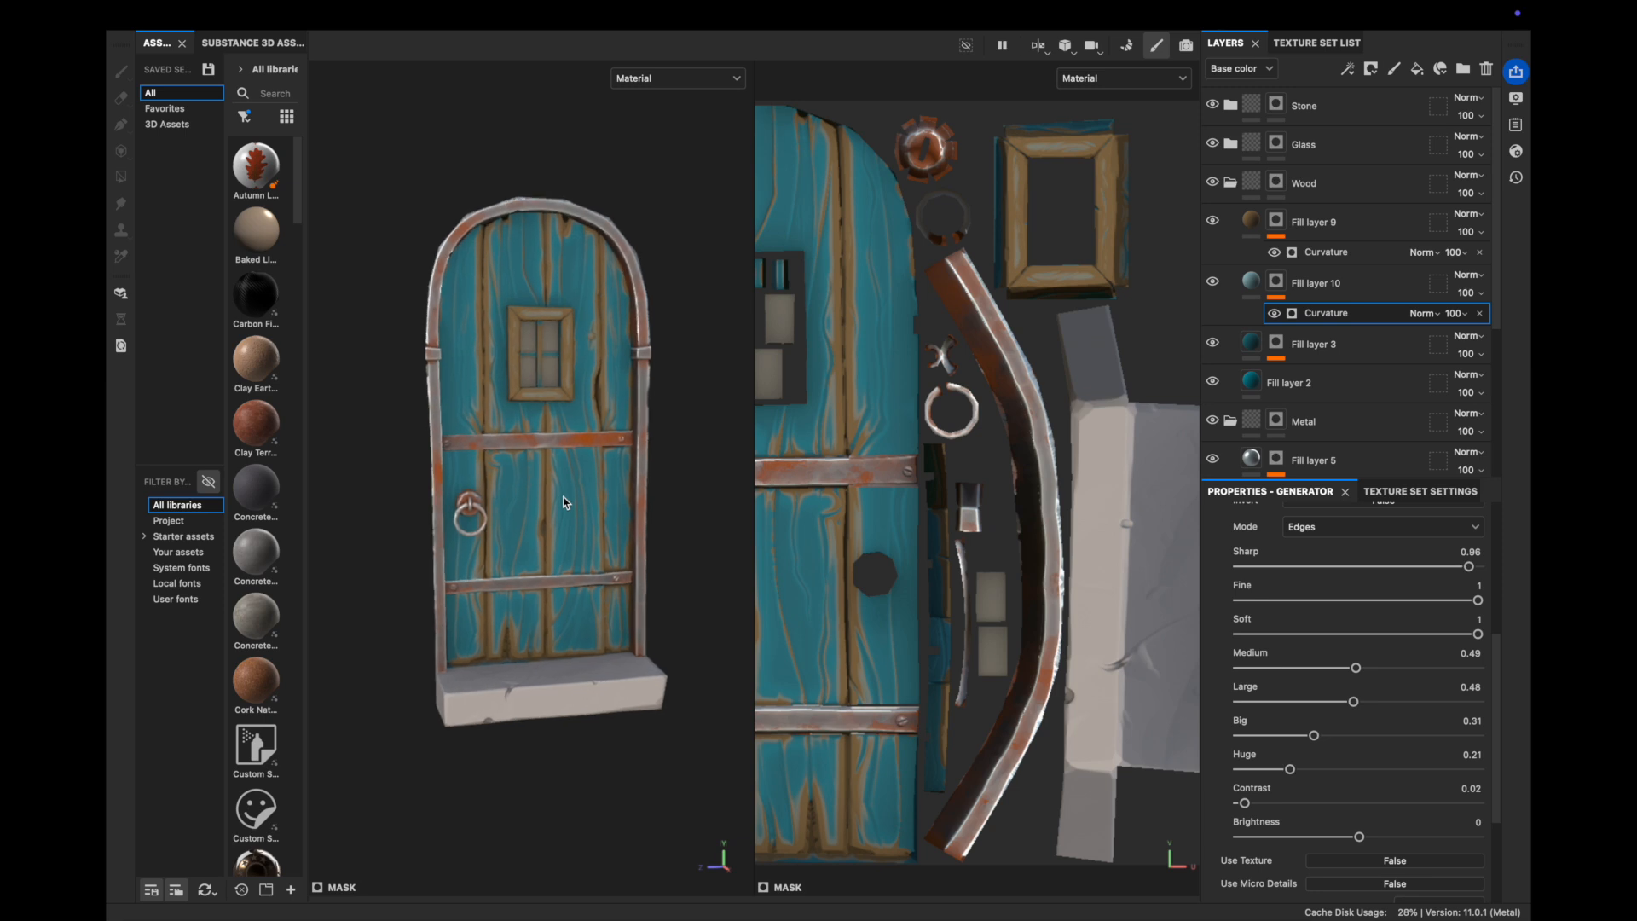
# With brown wood hidden, set highlight curvature Large to about 0.39, Big about 0.4, Huge slightly higher
pyautogui.click(1247, 227)
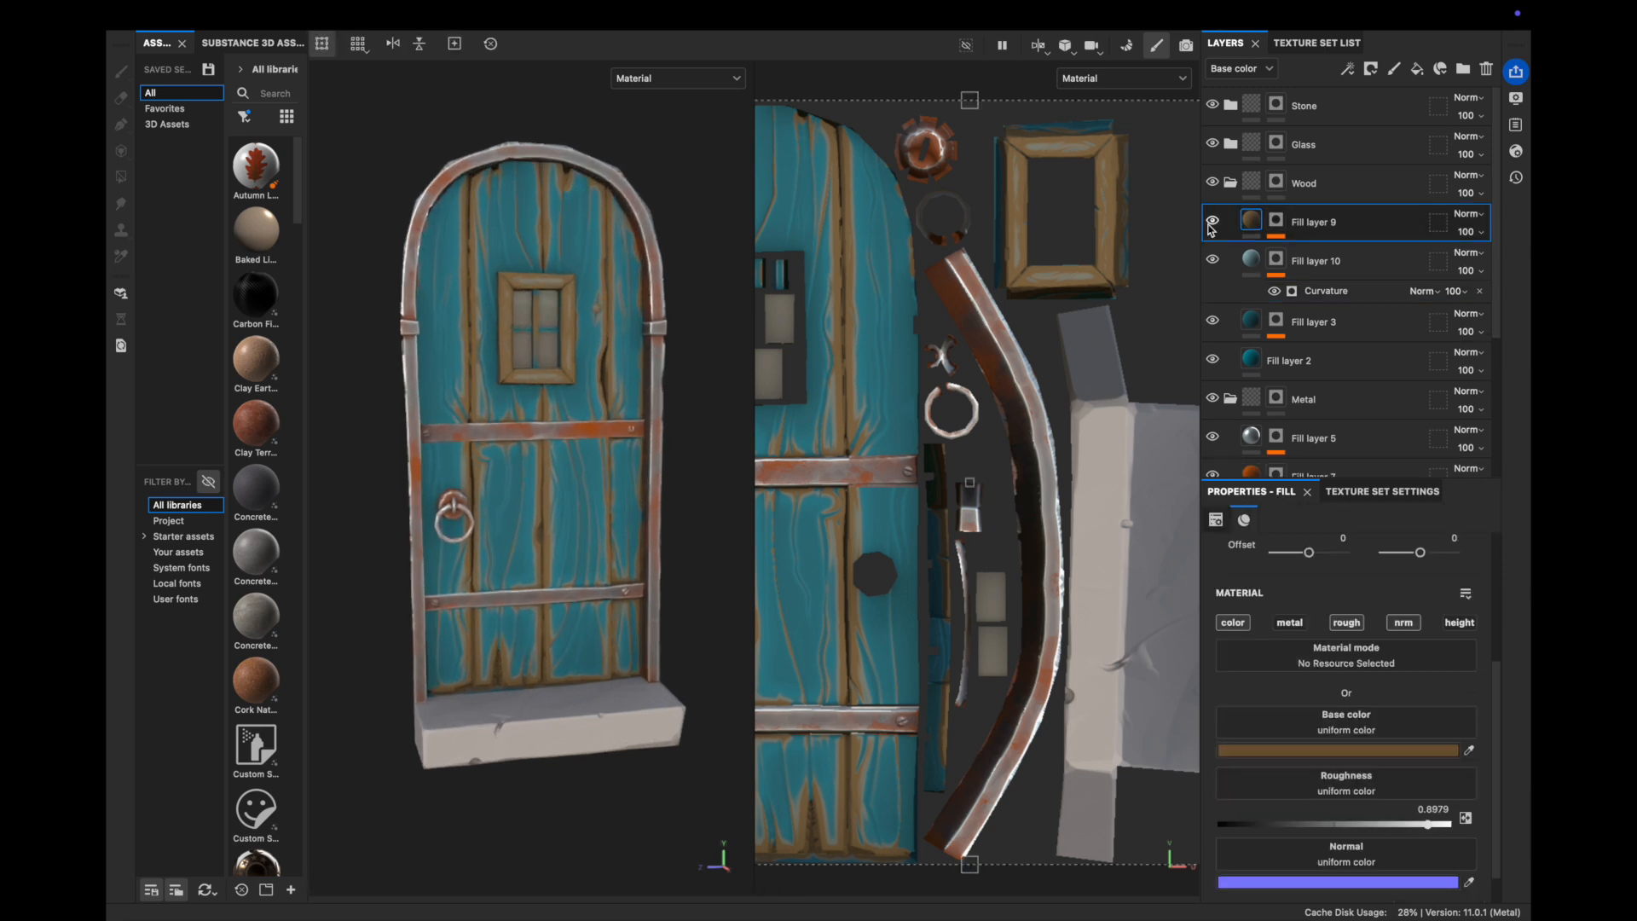
pyautogui.click(1213, 221)
pyautogui.scroll(2, 588, 494)
pyautogui.click(1275, 259)
pyautogui.click(1298, 292)
pyautogui.scroll(-3, 1353, 681)
pyautogui.moveTo(1353, 681); pyautogui.dragTo(1333, 681)
pyautogui.moveTo(1314, 715); pyautogui.dragTo(1300, 749)
pyautogui.moveTo(1244, 782)
pyautogui.mouseDown()
pyautogui.moveTo(1333, 780)
pyautogui.moveTo(1275, 780)
pyautogui.mouseUp()
# Show the brown wood layer again and retune its Curvature mask settings
pyautogui.click(1213, 221)
pyautogui.click(1275, 221)
pyautogui.click(1304, 253)
pyautogui.scroll(-2, 1298, 569)
pyautogui.scroll(-1, 1303, 689)
pyautogui.moveTo(1270, 599)
pyautogui.mouseDown()
pyautogui.moveTo(1242, 600)
pyautogui.moveTo(1286, 600)
pyautogui.mouseUp()
pyautogui.scroll(-1, 1330, 648)
pyautogui.moveTo(1477, 717); pyautogui.dragTo(1398, 718)
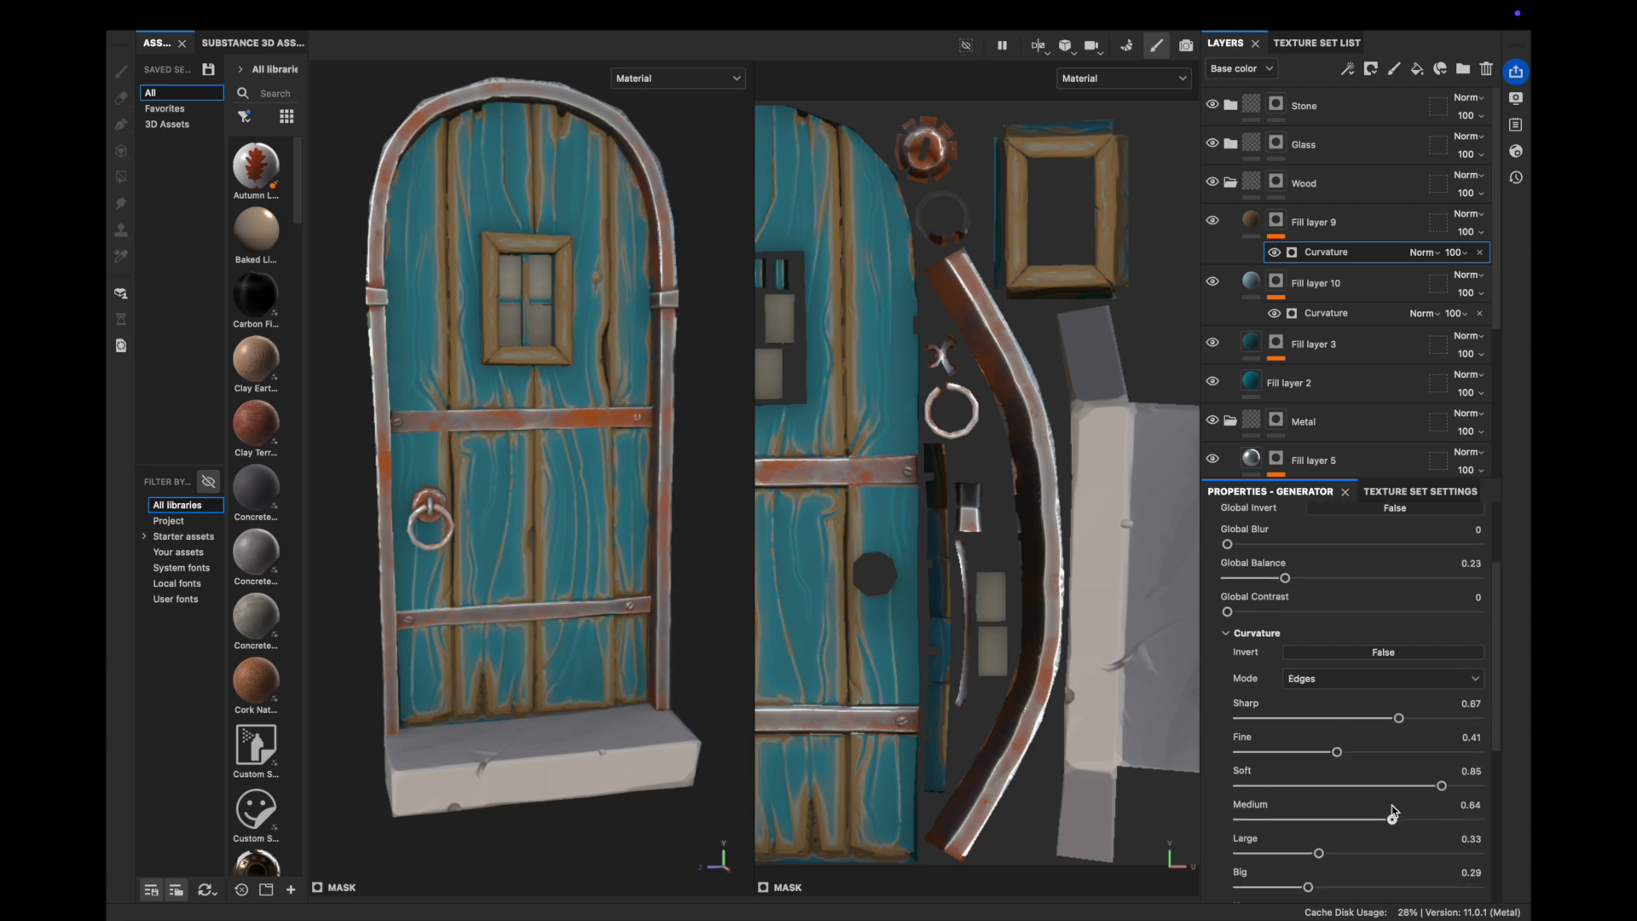
pyautogui.scroll(-1, 1327, 786)
pyautogui.moveTo(1318, 821); pyautogui.dragTo(1332, 822)
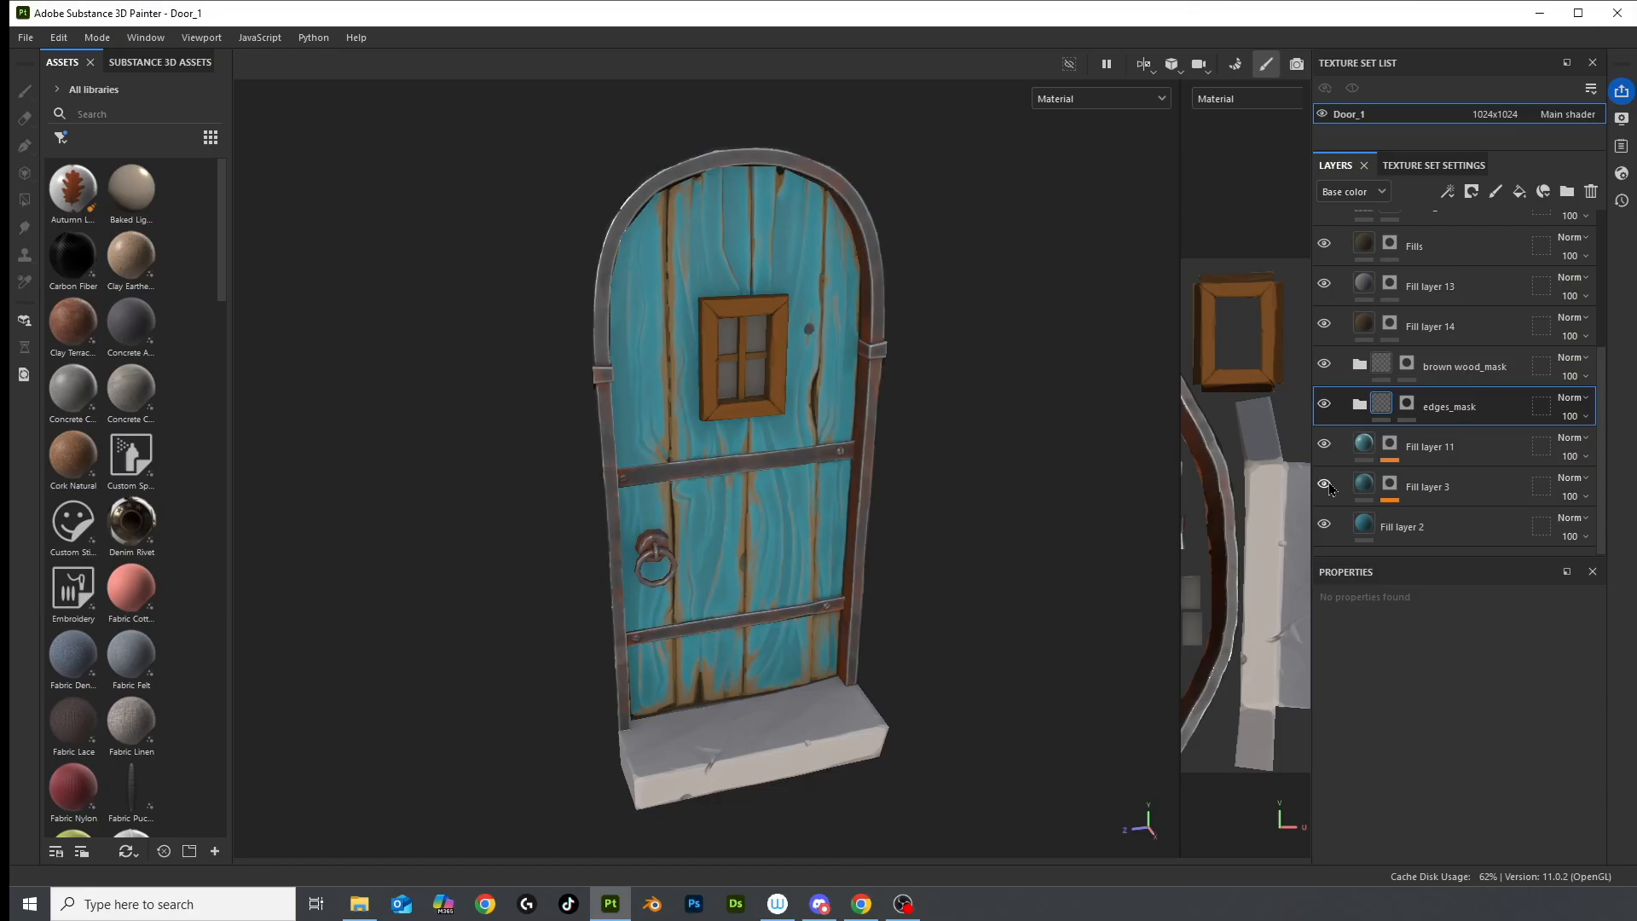
# Filter the assets to Filters and place Stylization in the layer stack below edges_mask
pyautogui.click(61, 137)
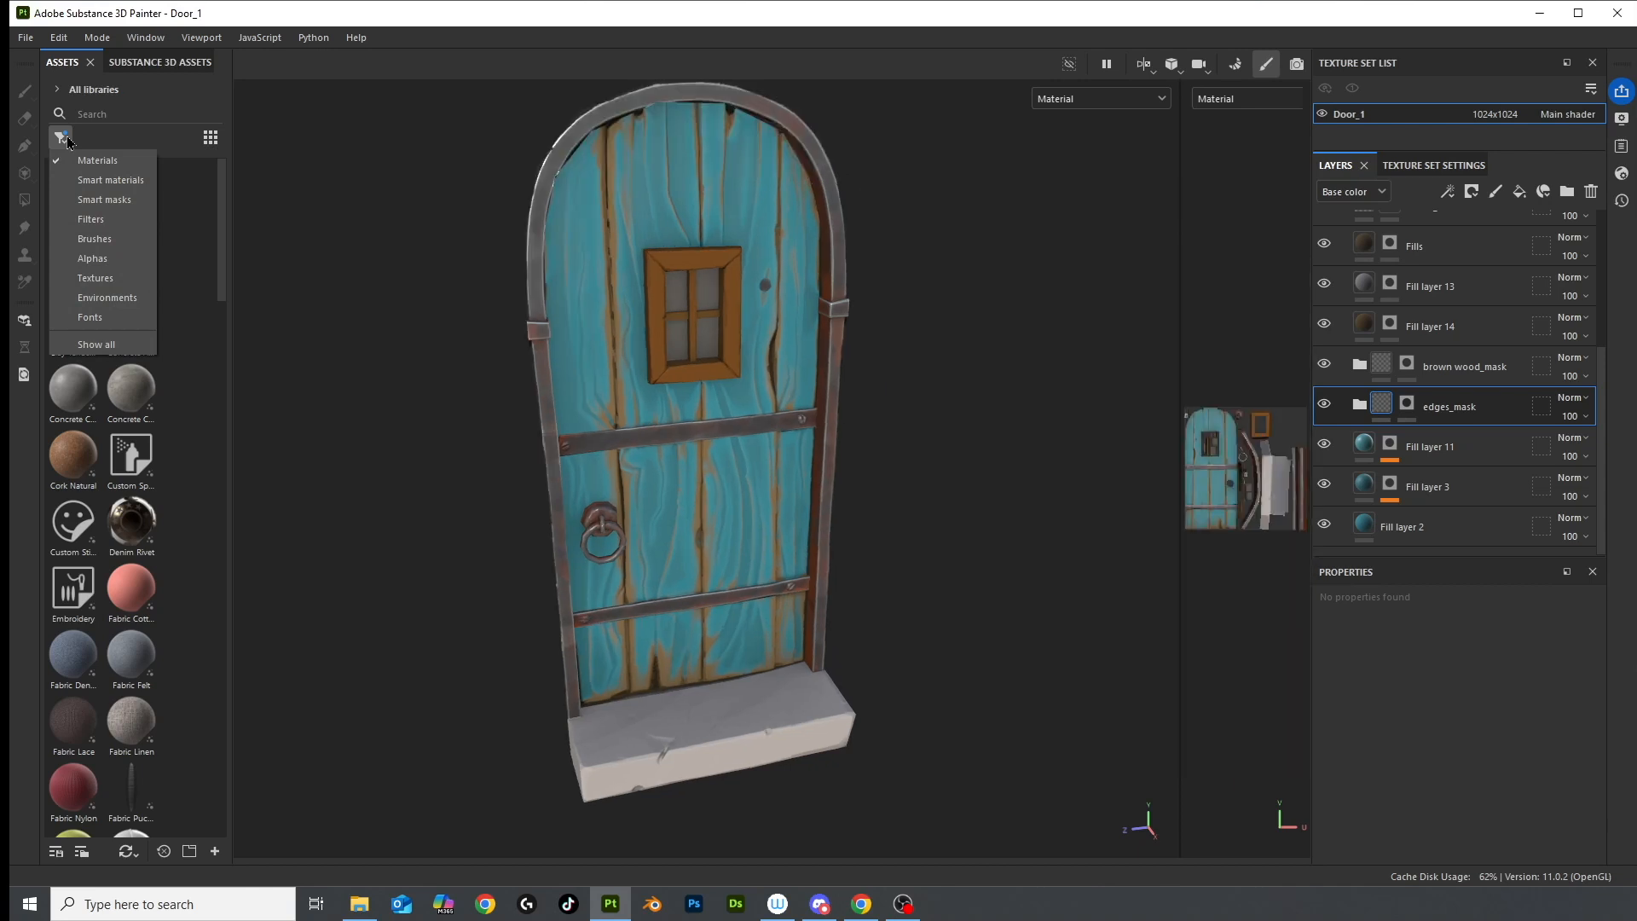
pyautogui.click(109, 223)
pyautogui.scroll(-5, 143, 431)
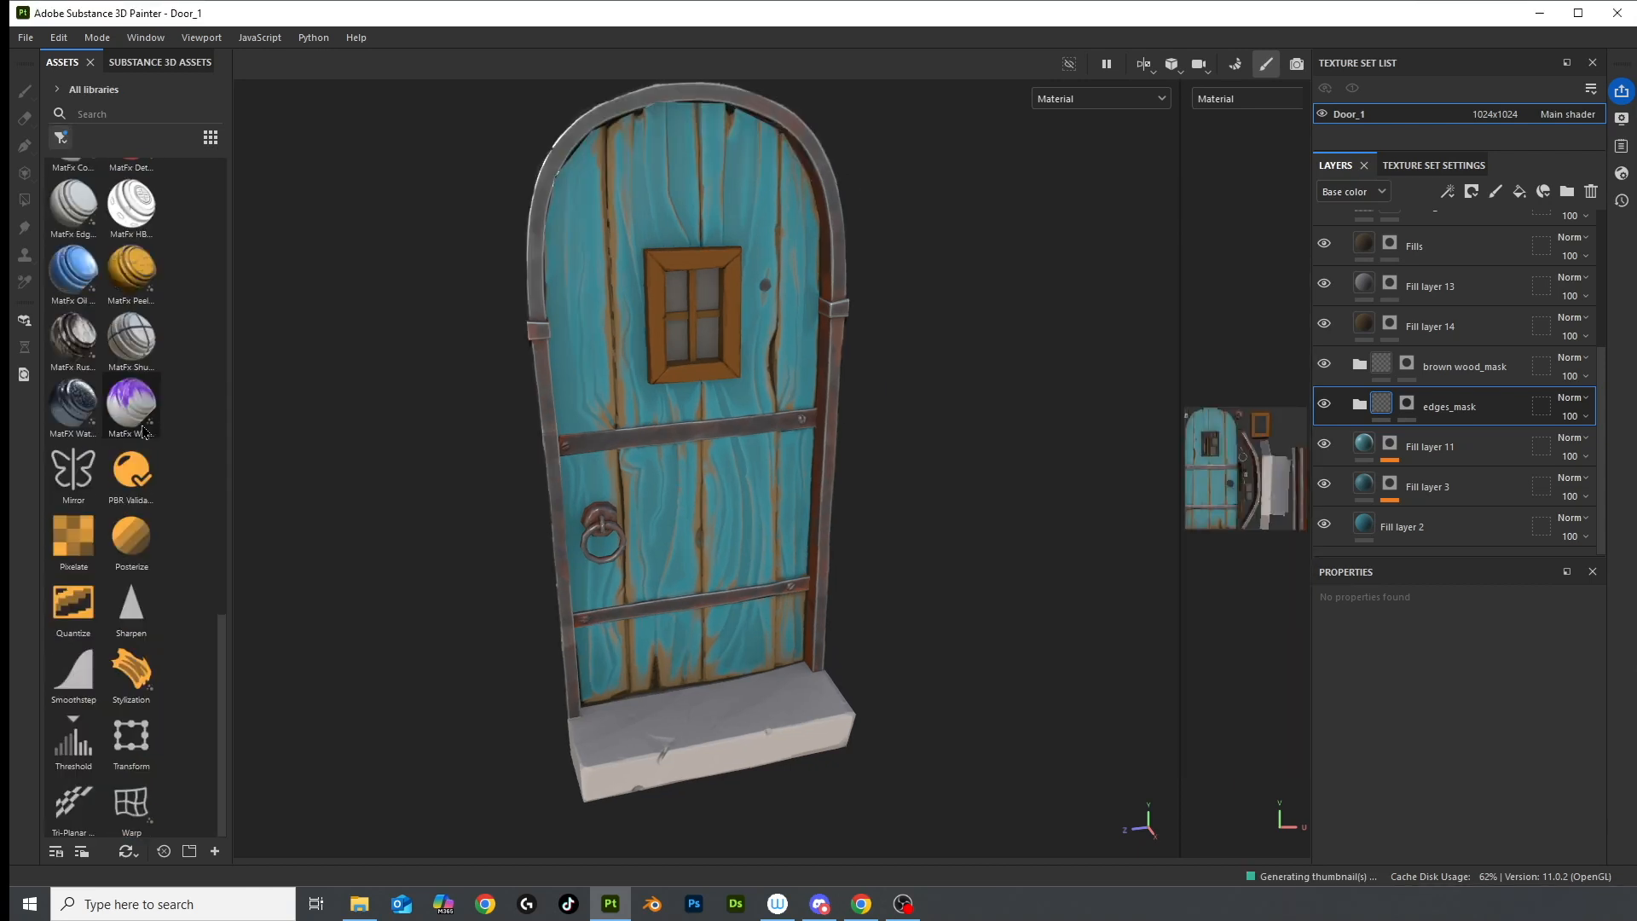
pyautogui.moveTo(149, 671); pyautogui.dragTo(1385, 433)
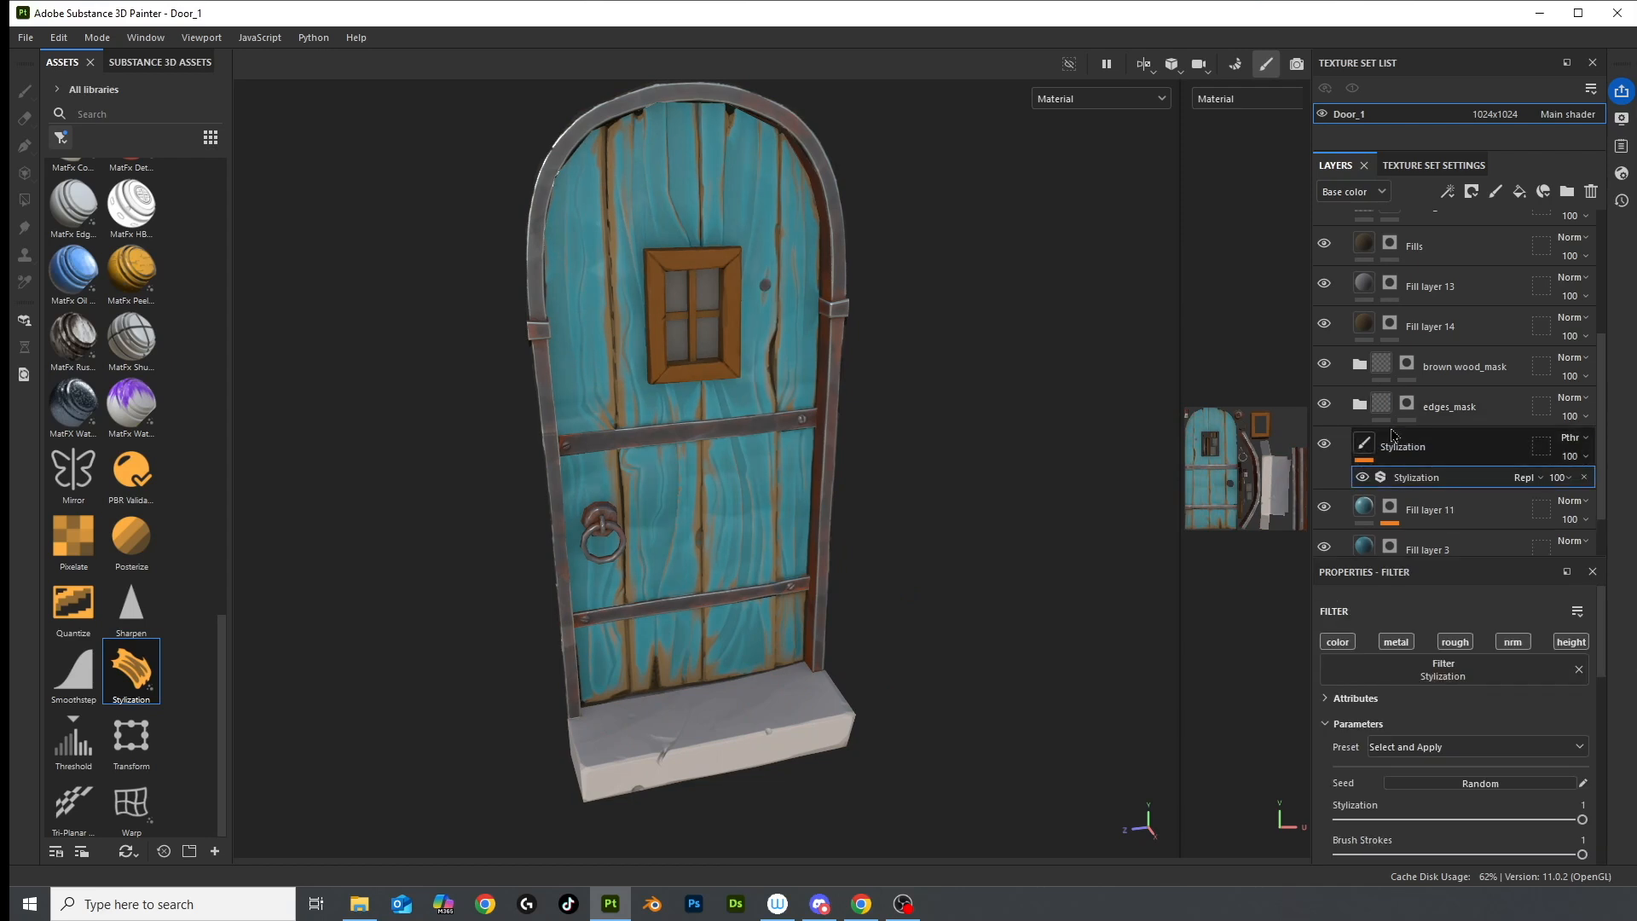
# Expand the Stylization filter's Brush Strokes, Smoothness, Colorize and Gradient settings
pyautogui.moveTo(1408, 559); pyautogui.dragTo(1409, 479)
pyautogui.scroll(-5, 1411, 680)
pyautogui.click(1376, 546)
pyautogui.click(1481, 638)
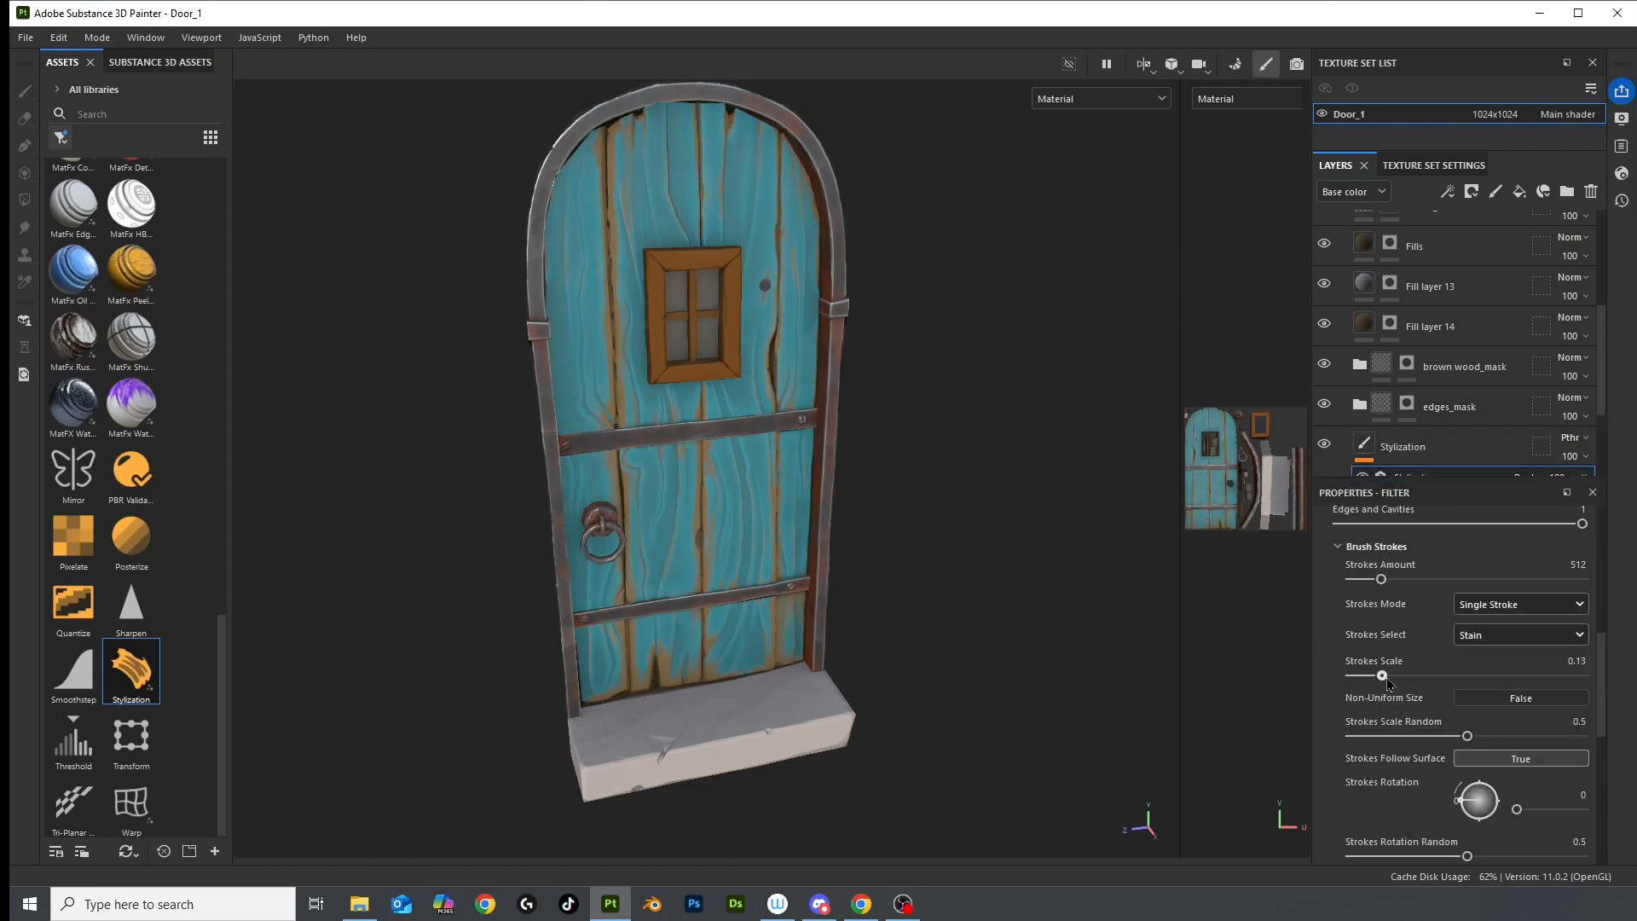
pyautogui.scroll(-6, 1381, 682)
pyautogui.click(1402, 626)
pyautogui.scroll(-3, 1398, 673)
pyautogui.click(1379, 709)
pyautogui.click(1377, 684)
pyautogui.scroll(-5, 1407, 686)
pyautogui.scroll(8, 1499, 686)
pyautogui.scroll(6, 1501, 686)
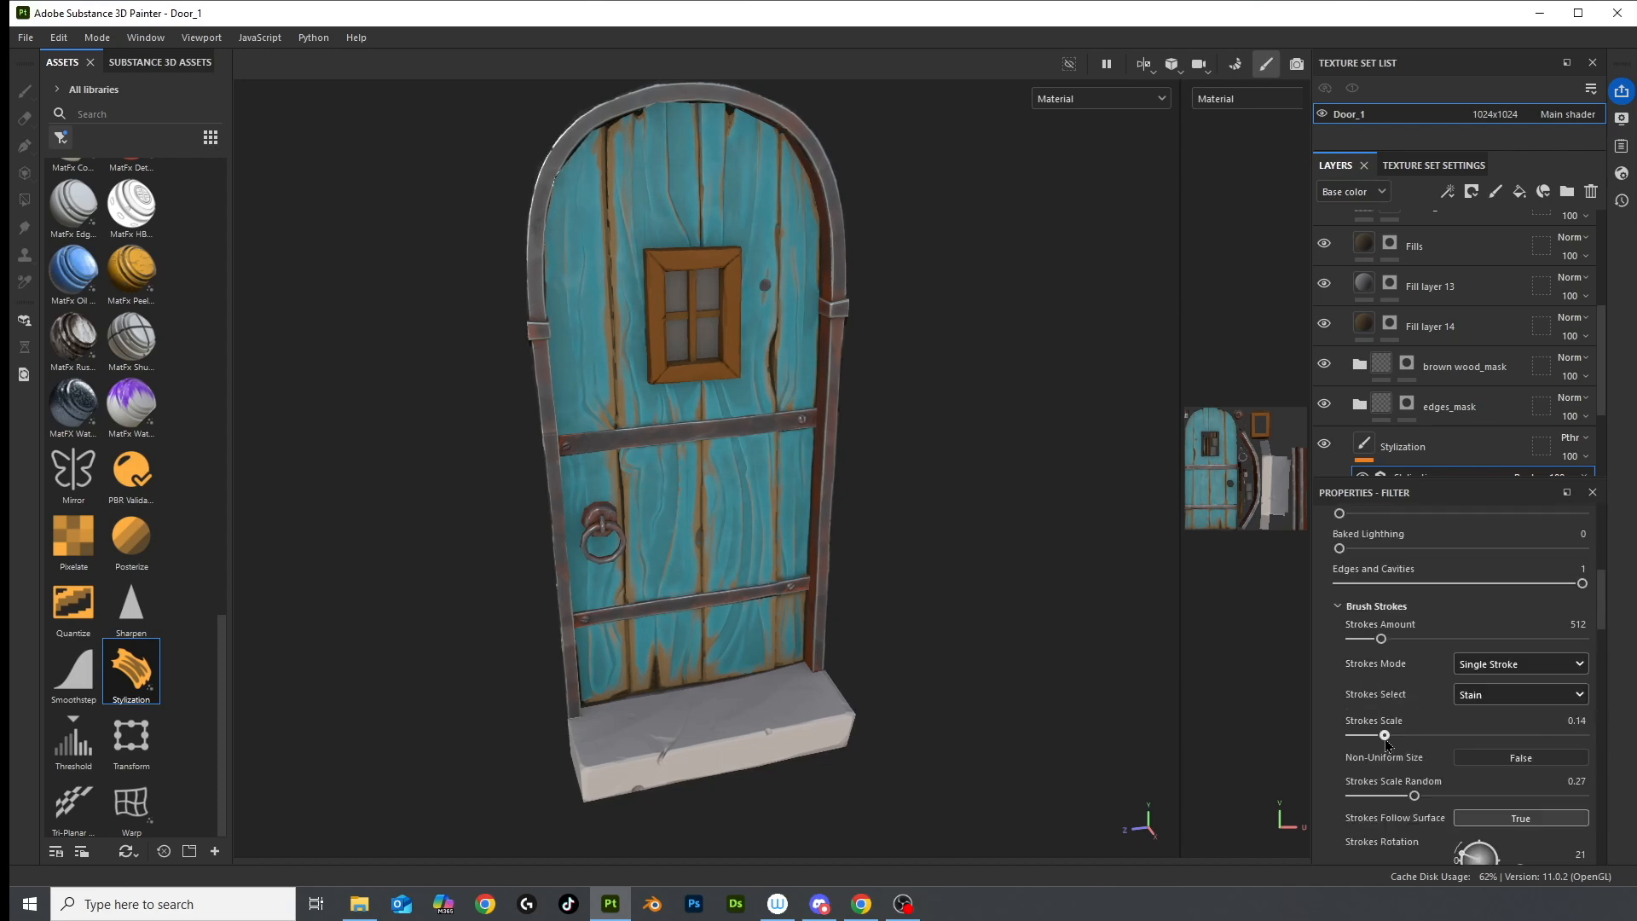
# Shrink the stroke scale to about 0.04 and reduce the strokes amount
pyautogui.keyDown('alt'); pyautogui.moveTo(921, 546); pyautogui.dragTo(725, 282); pyautogui.keyUp('alt')
pyautogui.moveTo(1382, 735); pyautogui.dragTo(1361, 738)
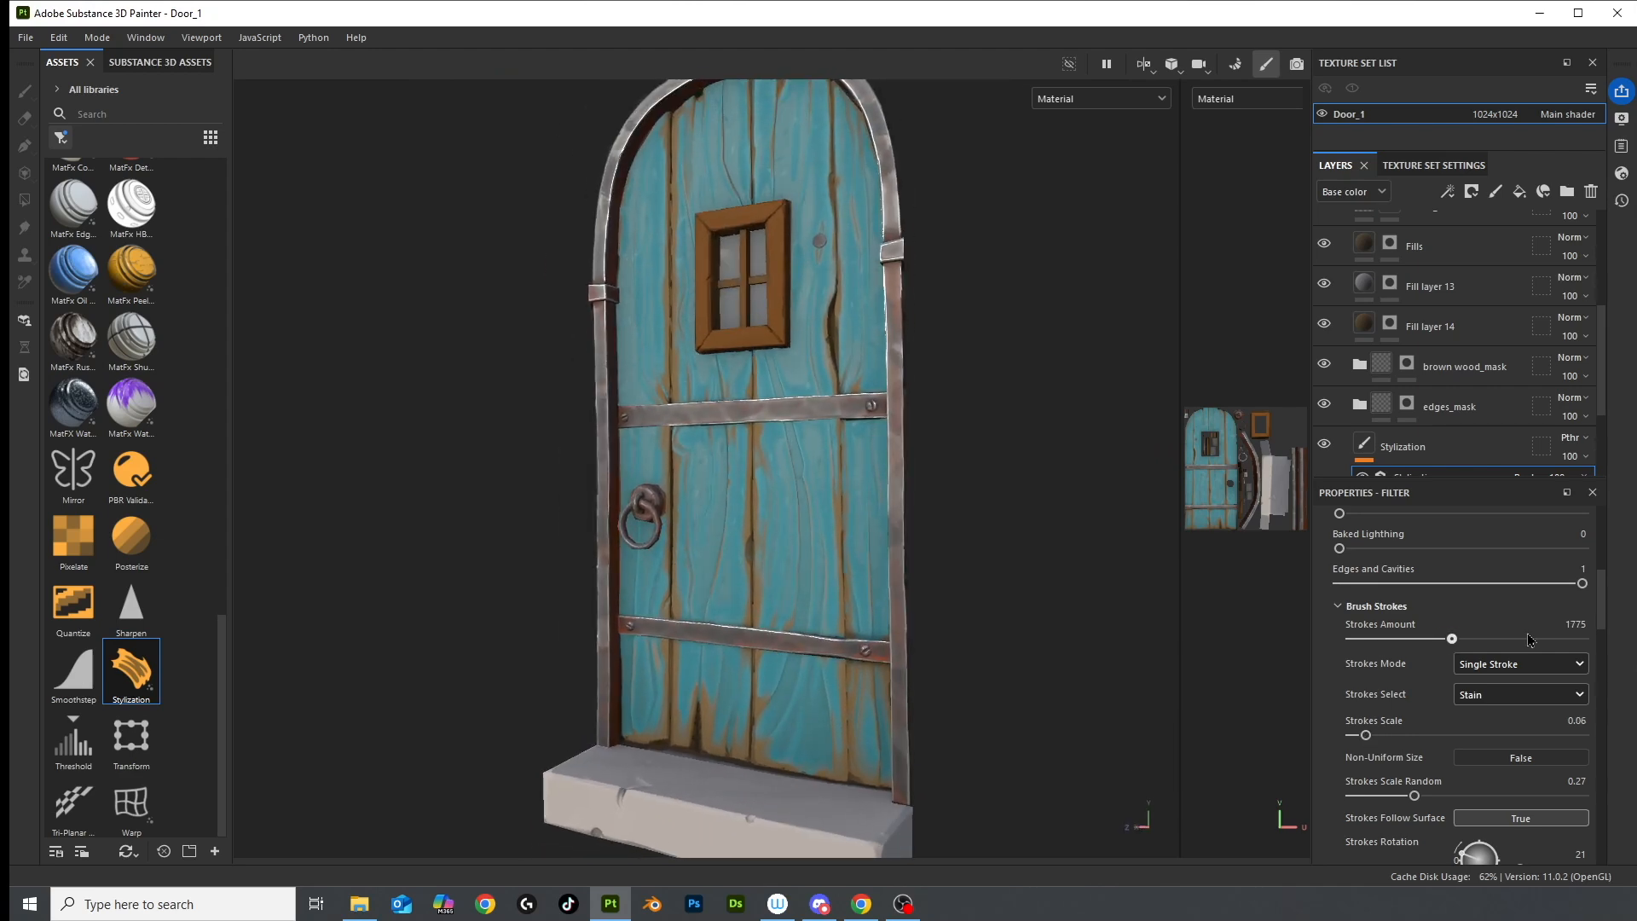
pyautogui.moveTo(1424, 638); pyautogui.dragTo(1398, 639)
pyautogui.moveTo(818, 554)
pyautogui.keyDown('alt'); pyautogui.mouseDown()
pyautogui.moveTo(780, 537)
pyautogui.moveTo(851, 595)
pyautogui.moveTo(861, 639)
pyautogui.mouseUp(); pyautogui.keyUp('alt')
# Keep single-stroke mode and try the Smear, then Paint stroke types
pyautogui.click(1498, 664)
pyautogui.click(1498, 701)
pyautogui.click(1497, 694)
pyautogui.click(1491, 770)
pyautogui.click(1498, 700)
pyautogui.moveTo(861, 563)
pyautogui.keyDown('alt'); pyautogui.mouseDown()
pyautogui.moveTo(793, 486)
pyautogui.moveTo(869, 613)
pyautogui.moveTo(891, 545)
pyautogui.mouseUp(); pyautogui.keyUp('alt')
pyautogui.click(1488, 803)
# Settle on the Stain stroke type and inspect the painterly strokes on the door
pyautogui.moveTo(1364, 480); pyautogui.dragTo(1364, 520)
pyautogui.scroll(-2, 1356, 383)
pyautogui.scroll(2, 1345, 341)
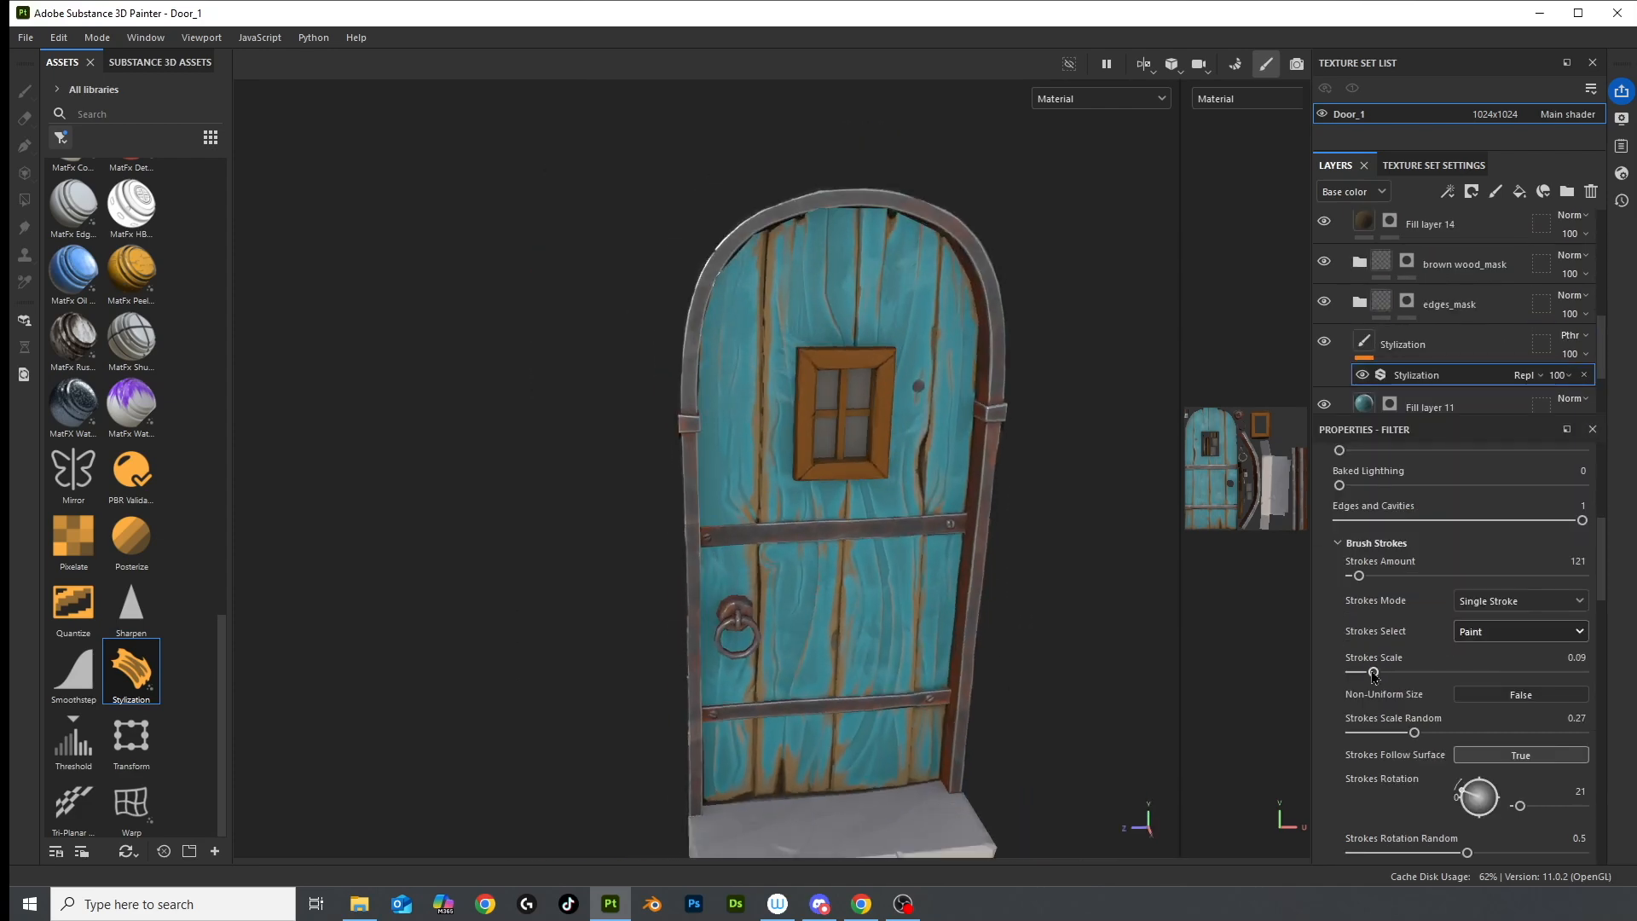
pyautogui.scroll(-2, 1337, 316)
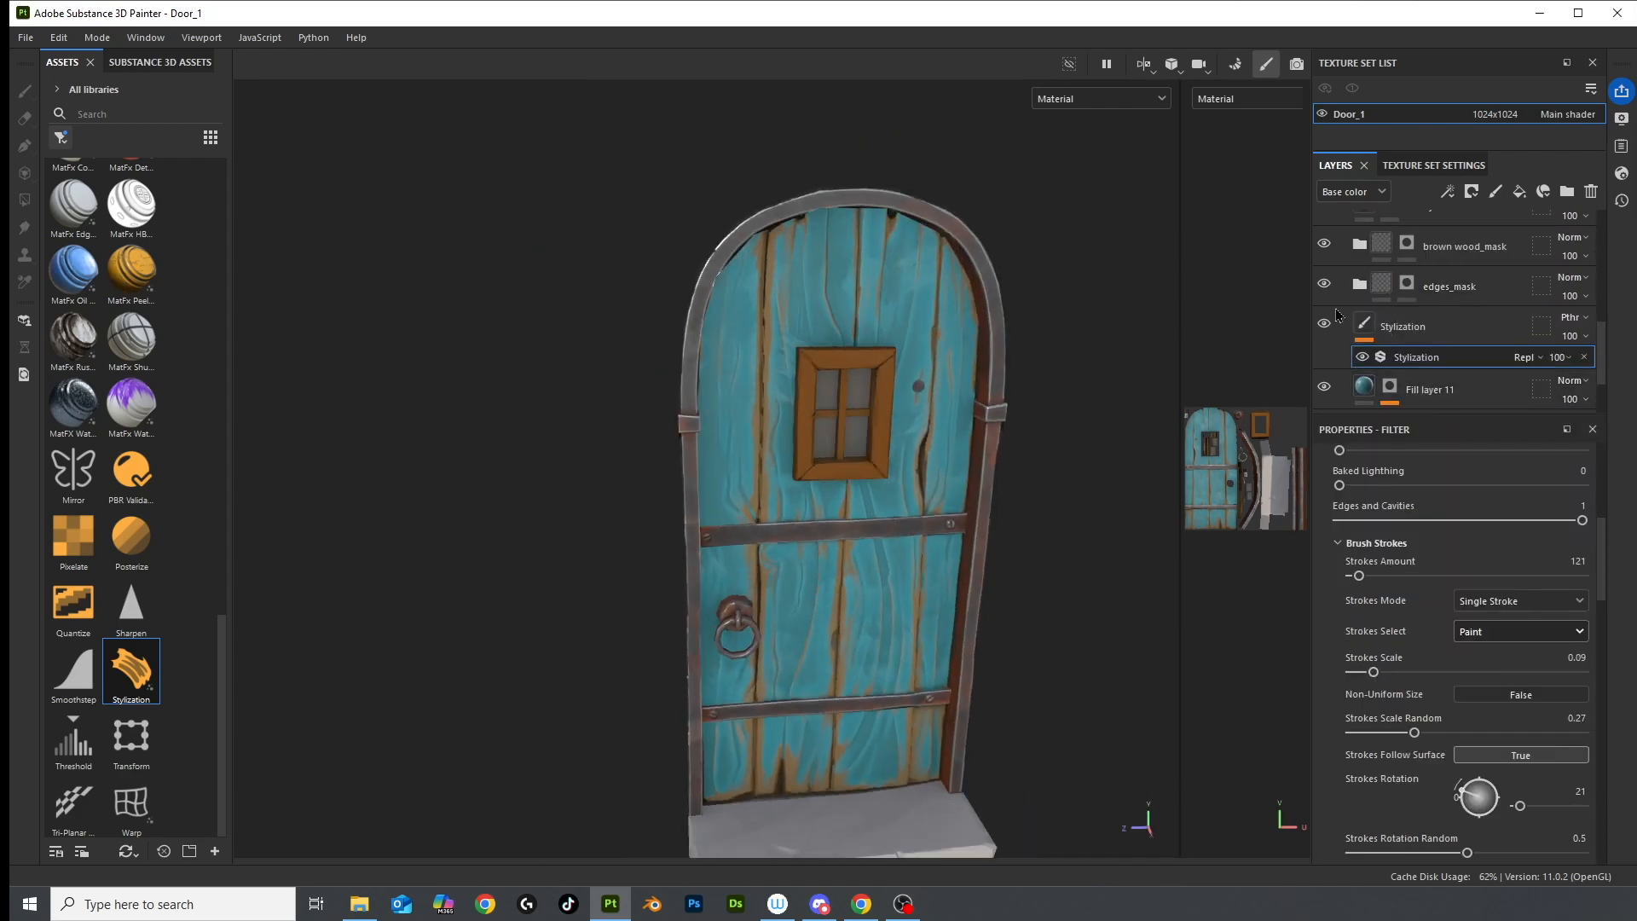
pyautogui.scroll(-2, 861, 529)
pyautogui.click(1509, 631)
pyautogui.click(1498, 665)
pyautogui.moveTo(1015, 589)
pyautogui.keyDown('alt'); pyautogui.mouseDown()
pyautogui.moveTo(1139, 596)
pyautogui.moveTo(1023, 596)
pyautogui.mouseUp(); pyautogui.keyUp('alt')
pyautogui.click(1509, 630)
pyautogui.click(1512, 661)
pyautogui.keyDown('alt'); pyautogui.moveTo(887, 631); pyautogui.dragTo(917, 679); pyautogui.keyUp('alt')
pyautogui.scroll(-2, 918, 679)
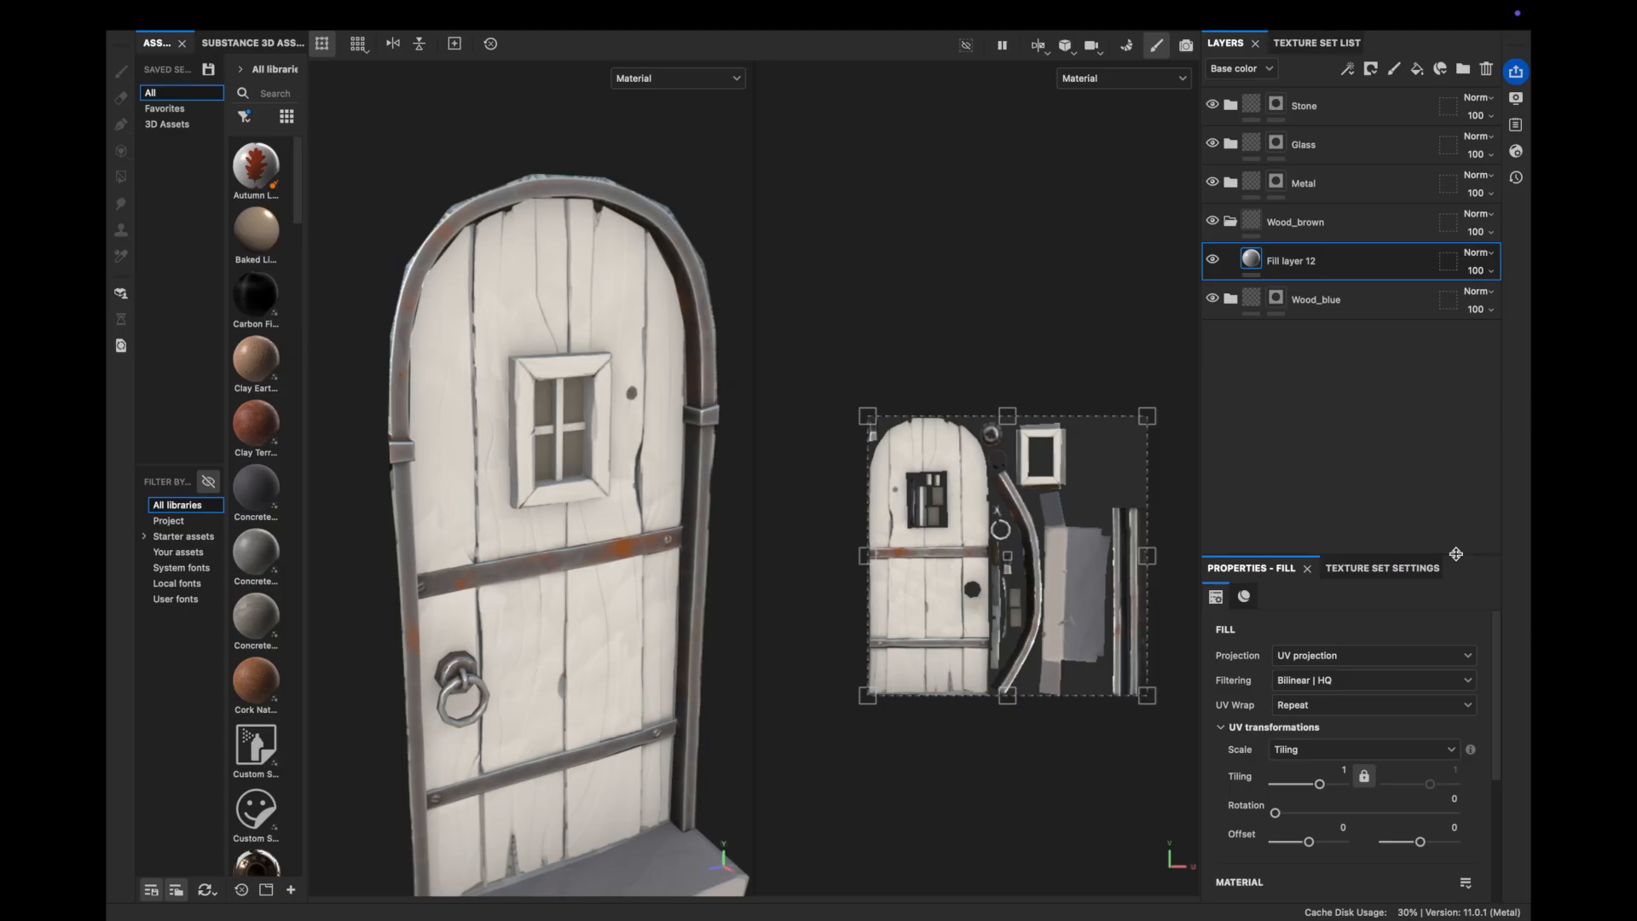
pyautogui.scroll(-3, 1348, 723)
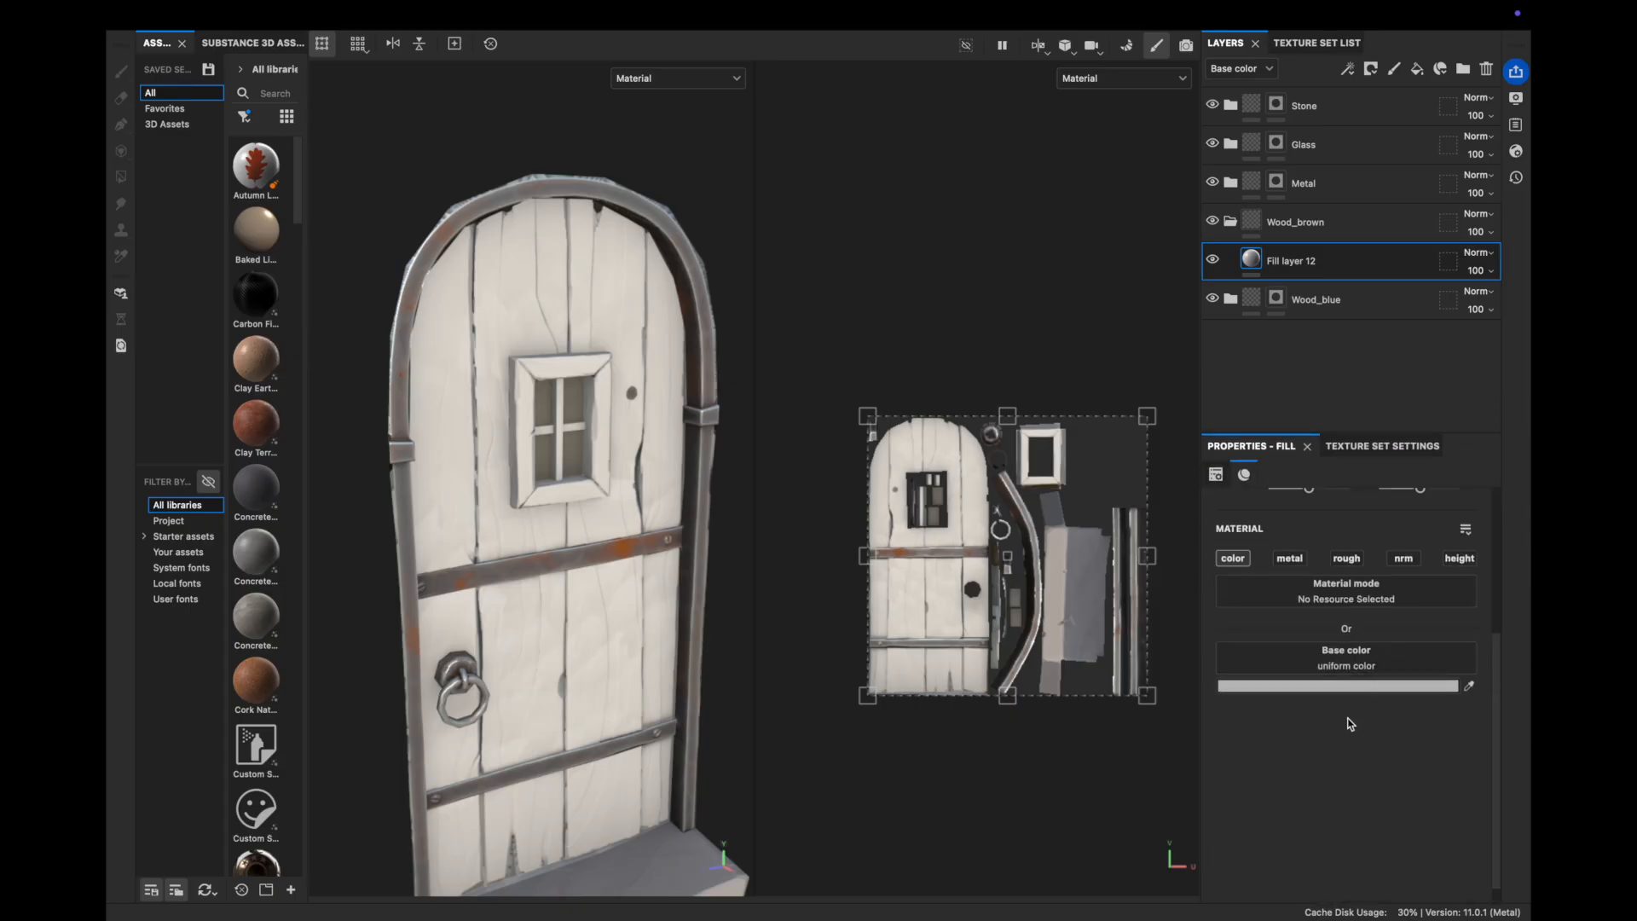
# Enable the normal channel and set the fill's base colour to a dark brown
pyautogui.click(1389, 559)
pyautogui.click(1345, 687)
pyautogui.click(1321, 636)
pyautogui.moveTo(1234, 601); pyautogui.dragTo(1264, 596)
pyautogui.scroll(3, 438, 443)
pyautogui.keyDown('alt'); pyautogui.moveTo(438, 442); pyautogui.dragTo(566, 469); pyautogui.keyUp('alt')
pyautogui.scroll(-5, 376, 352)
pyautogui.scroll(4, 503, 435)
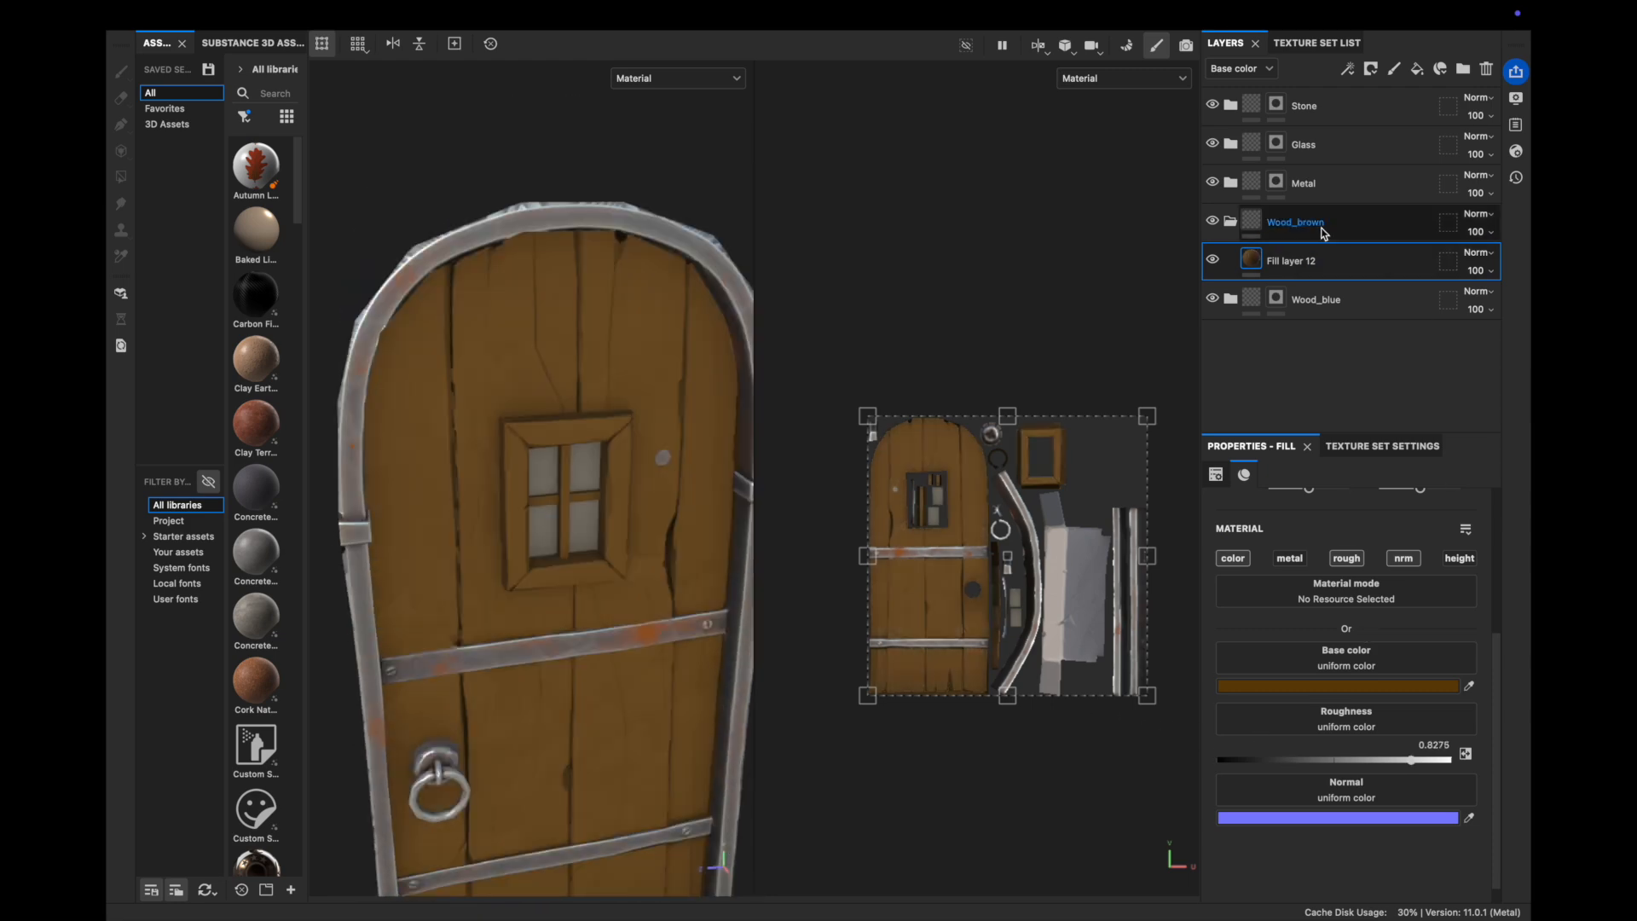
# Add a black mask to Wood_brown and switch to polygon fill mode
pyautogui.rightClick(1296, 224)
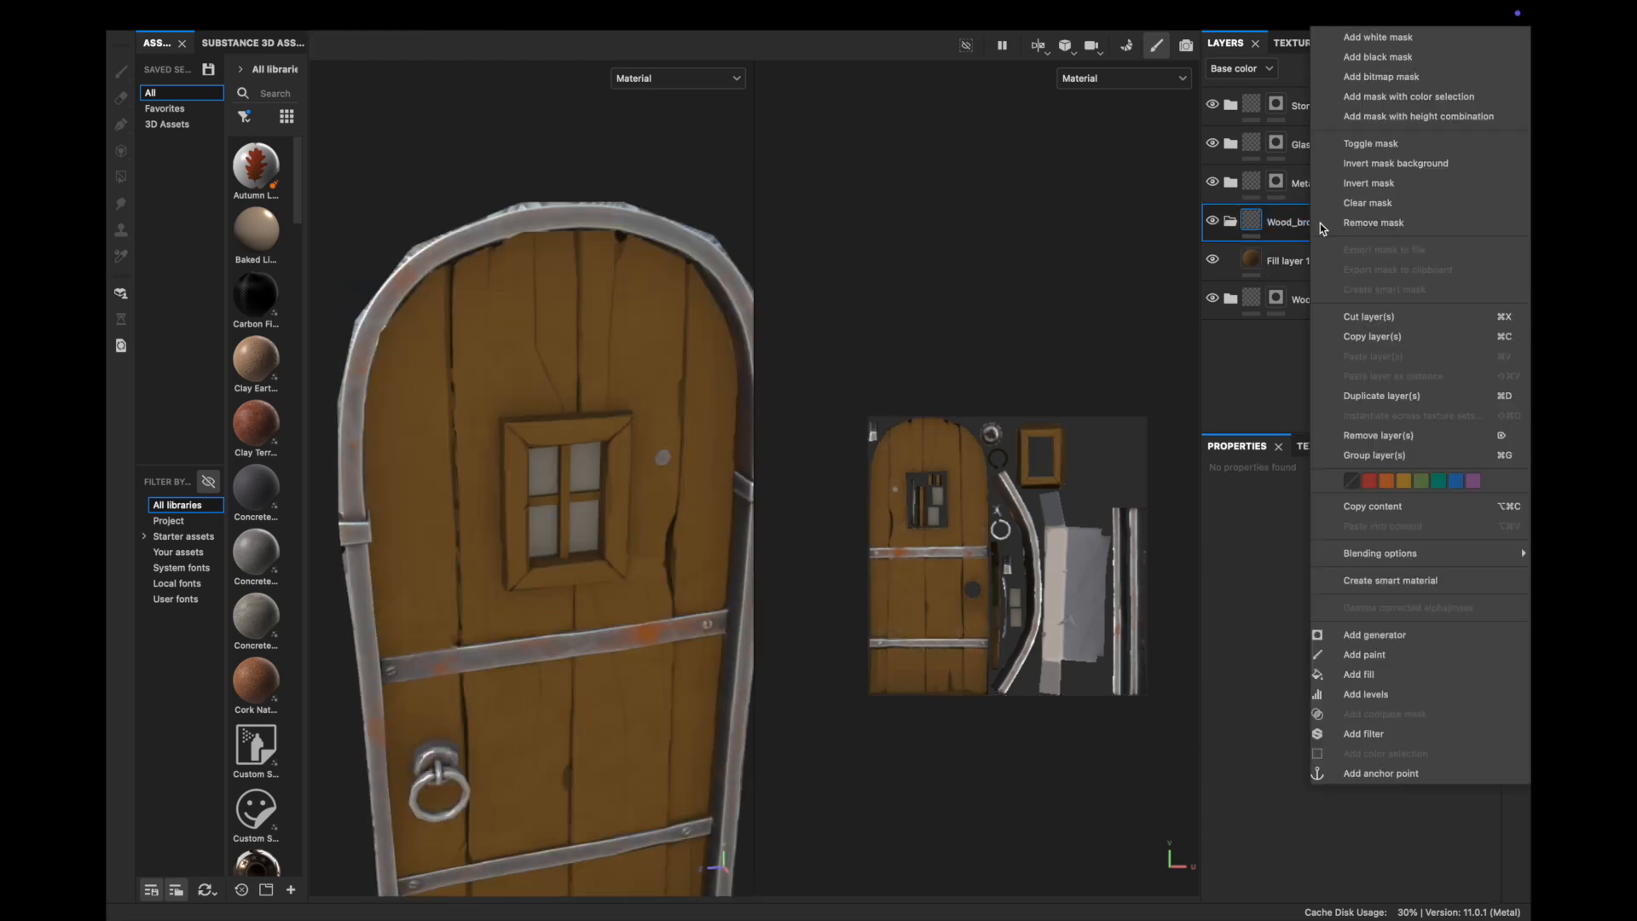
pyautogui.click(1376, 57)
pyautogui.press('4')
pyautogui.scroll(5, 459, 621)
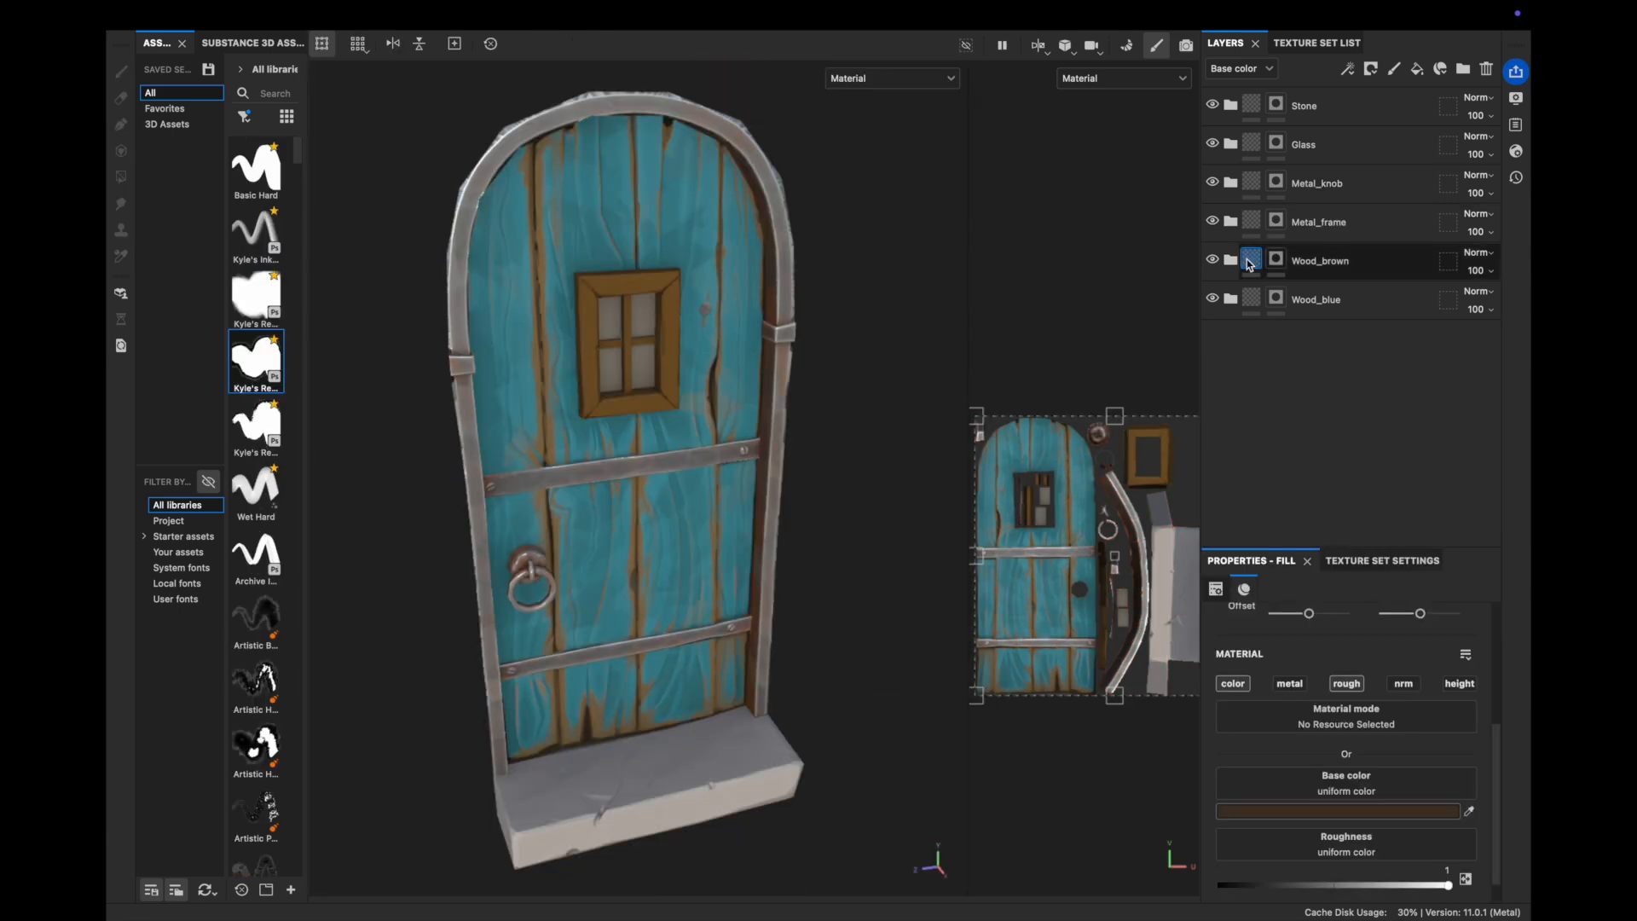
# Add Fill layer 15 with the door's sampled brown and roughness about 0.52
pyautogui.click(1417, 68)
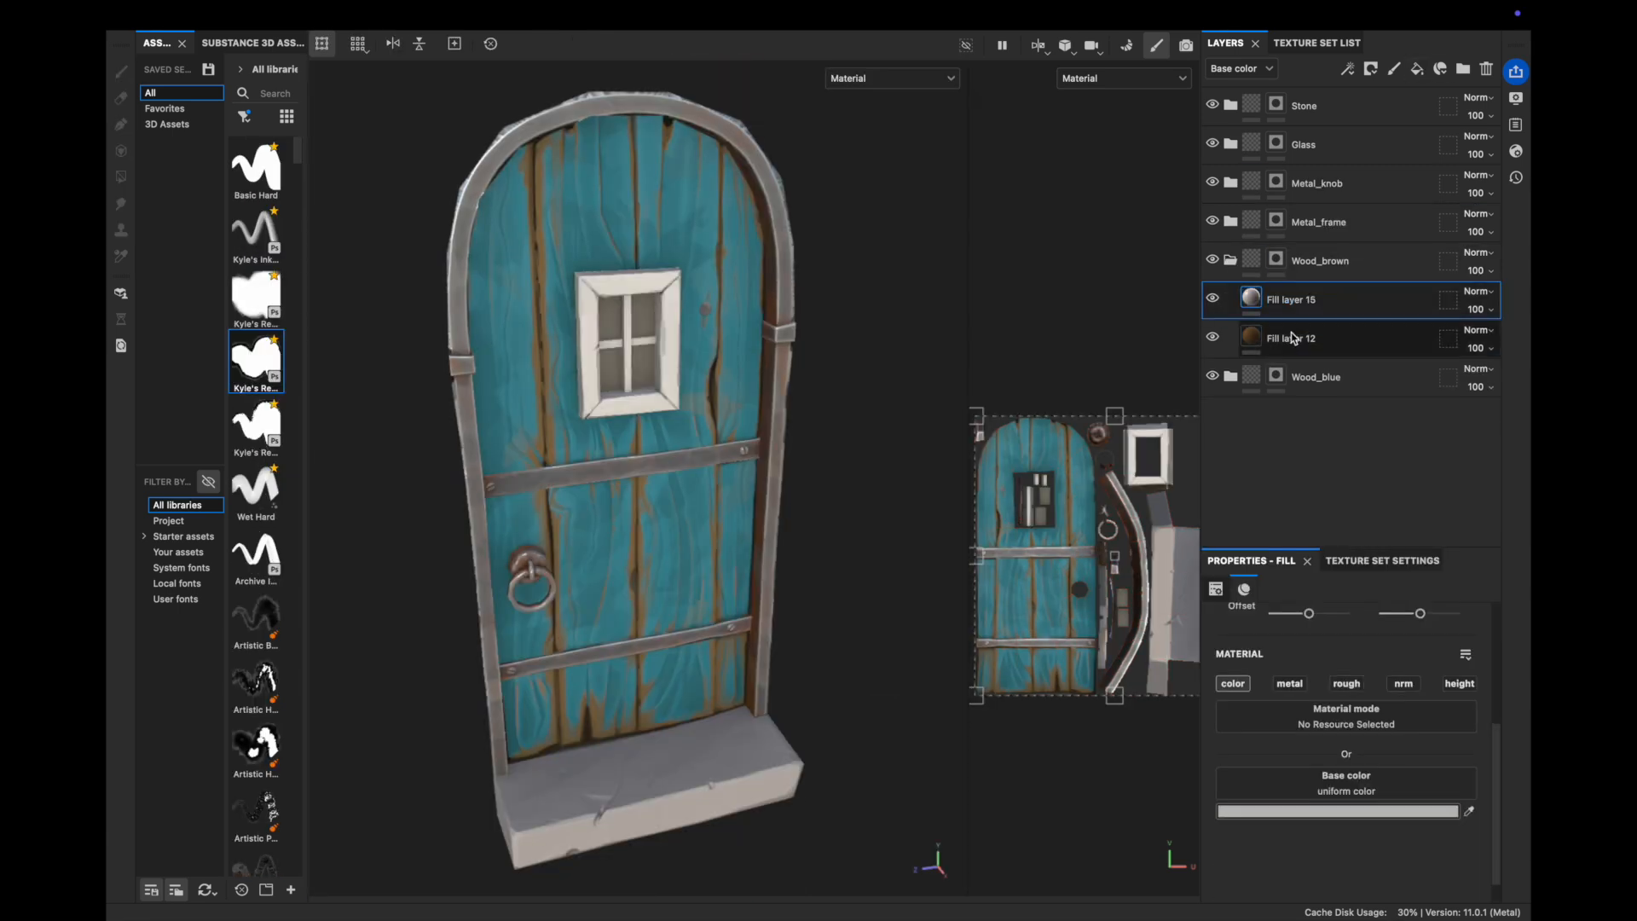
pyautogui.click(548, 429)
pyautogui.click(1124, 430)
pyautogui.click(1346, 684)
pyautogui.click(1340, 885)
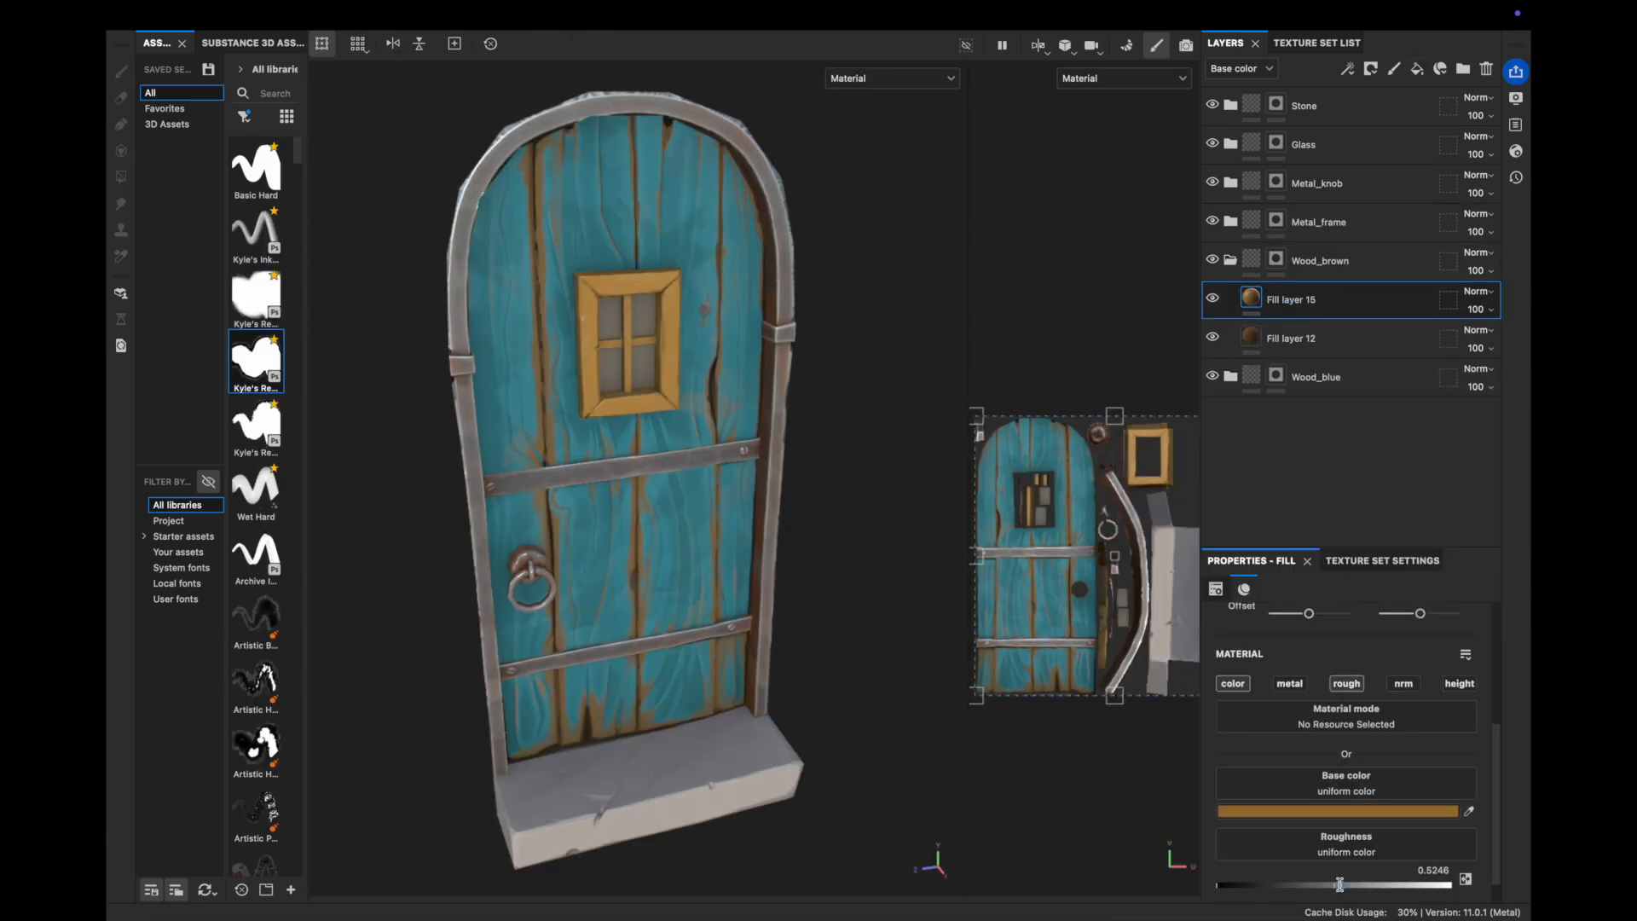
# Mask Fill layer 15 with a Curvature generator at balance 0.12 and inspect the trim edges
pyautogui.click(1371, 68)
pyautogui.click(1347, 68)
pyautogui.click(1347, 632)
pyautogui.click(1491, 684)
pyautogui.scroll(5, 626, 346)
pyautogui.moveTo(1354, 771); pyautogui.dragTo(1257, 771)
pyautogui.keyDown('alt'); pyautogui.moveTo(648, 358); pyautogui.dragTo(524, 356); pyautogui.keyUp('alt')
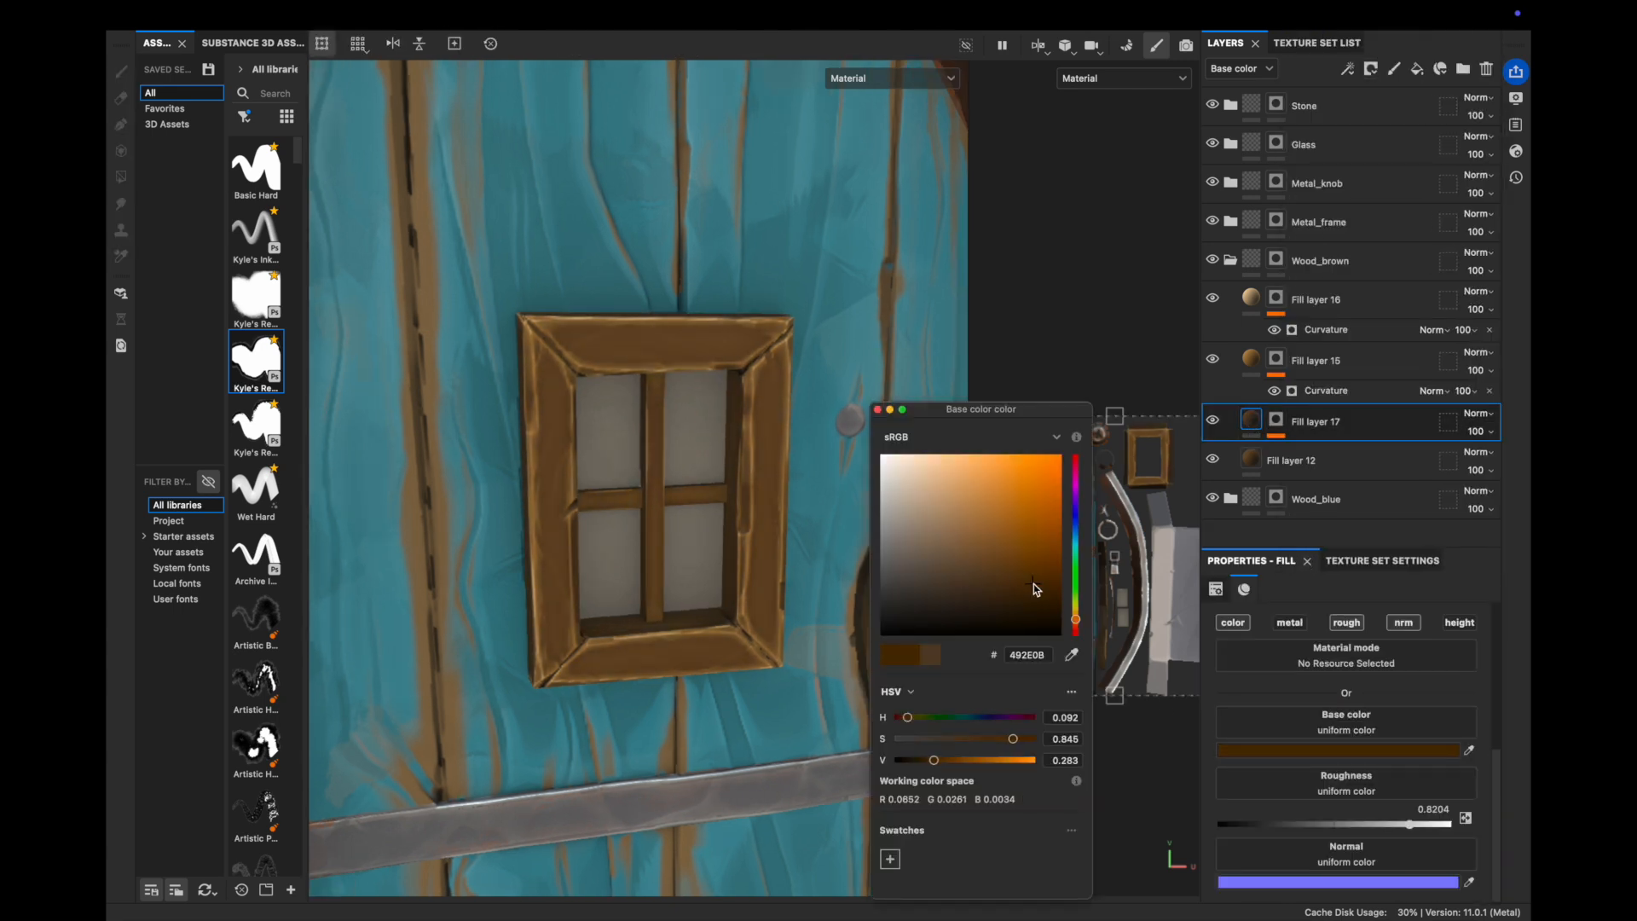
# Add a Dirt generator to Fill layer 18's mask and lower its Dirt Level
pyautogui.click(1330, 674)
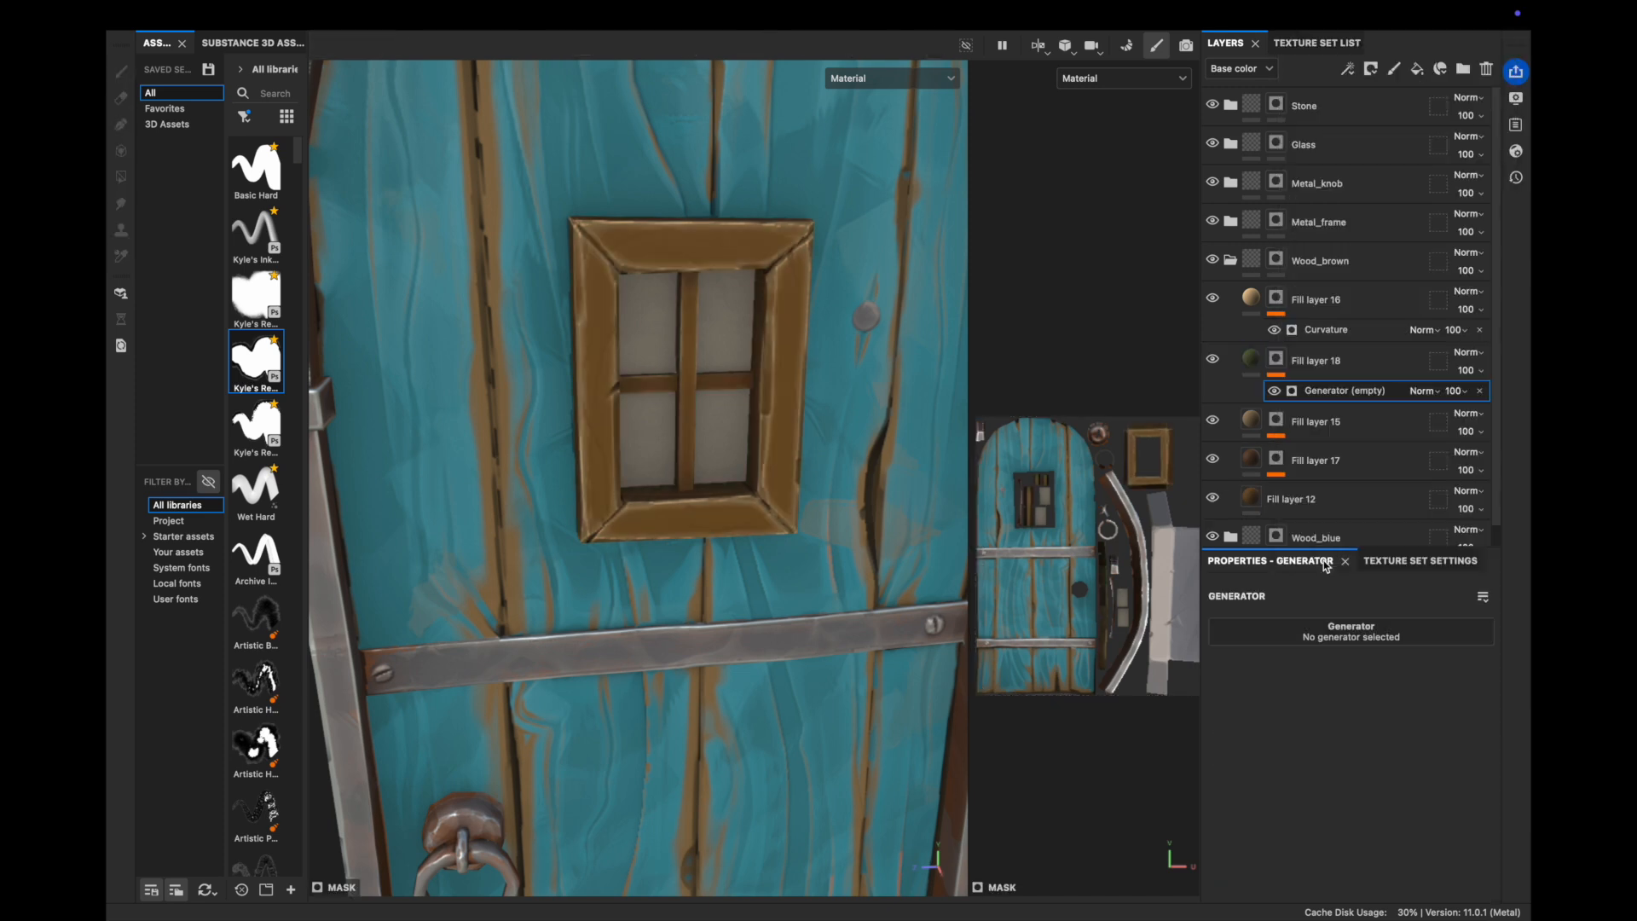
pyautogui.click(1337, 633)
pyautogui.click(1303, 673)
pyautogui.click(1308, 758)
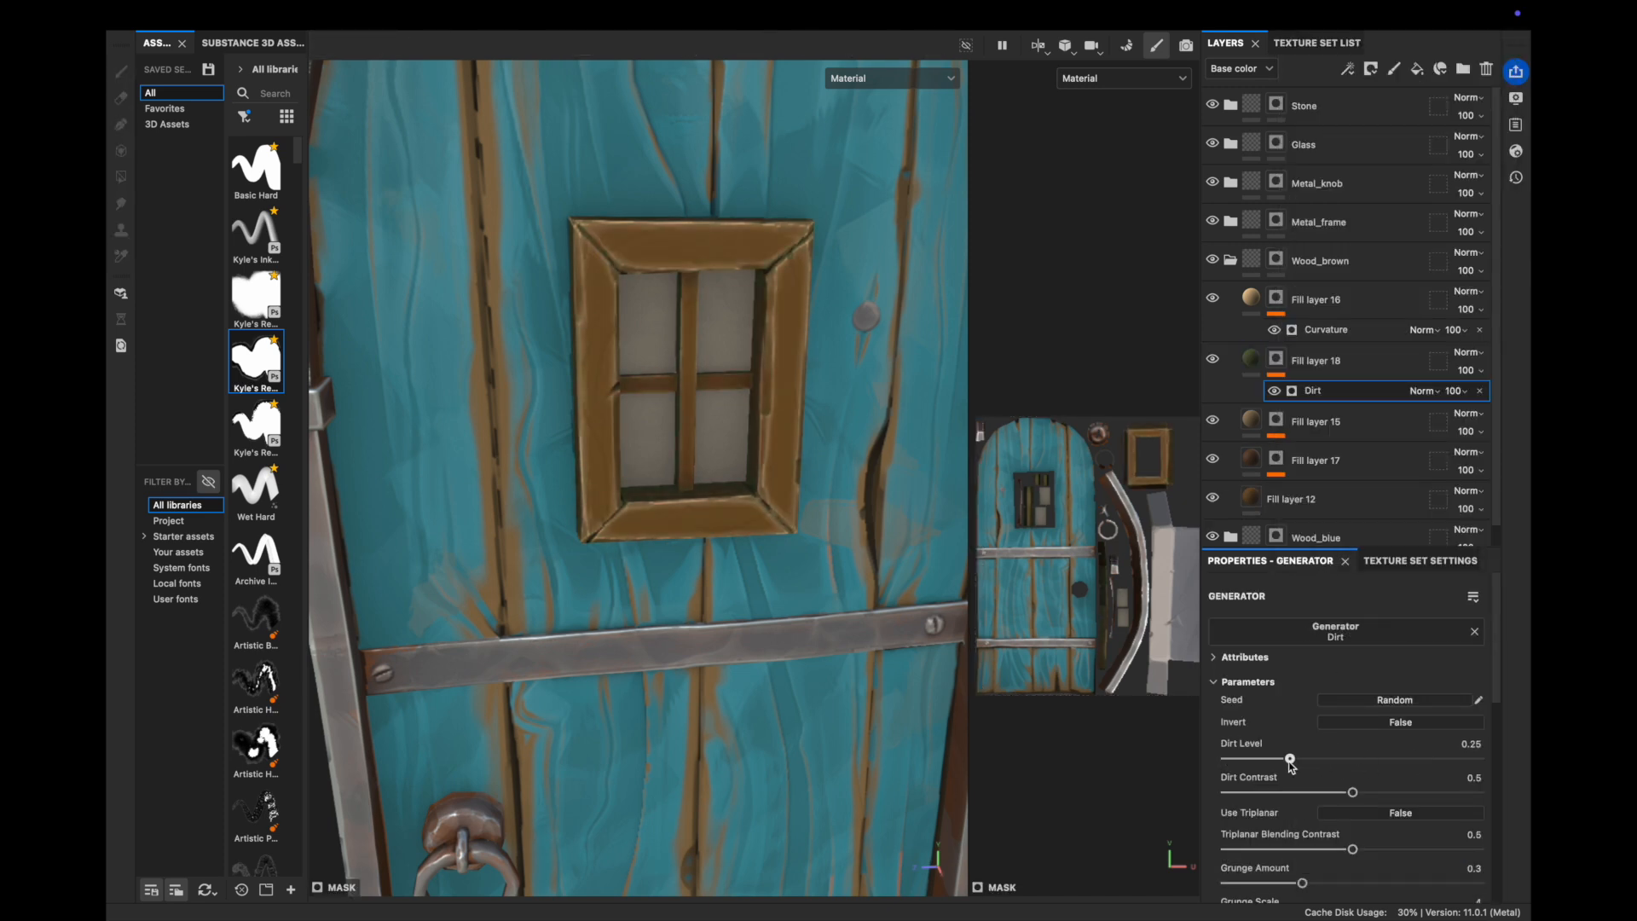
pyautogui.moveTo(1302, 760); pyautogui.dragTo(1379, 758)
# Raise the Stylization filter's Colorize amount and expand its brush strokes settings
pyautogui.scroll(-1, 1362, 816)
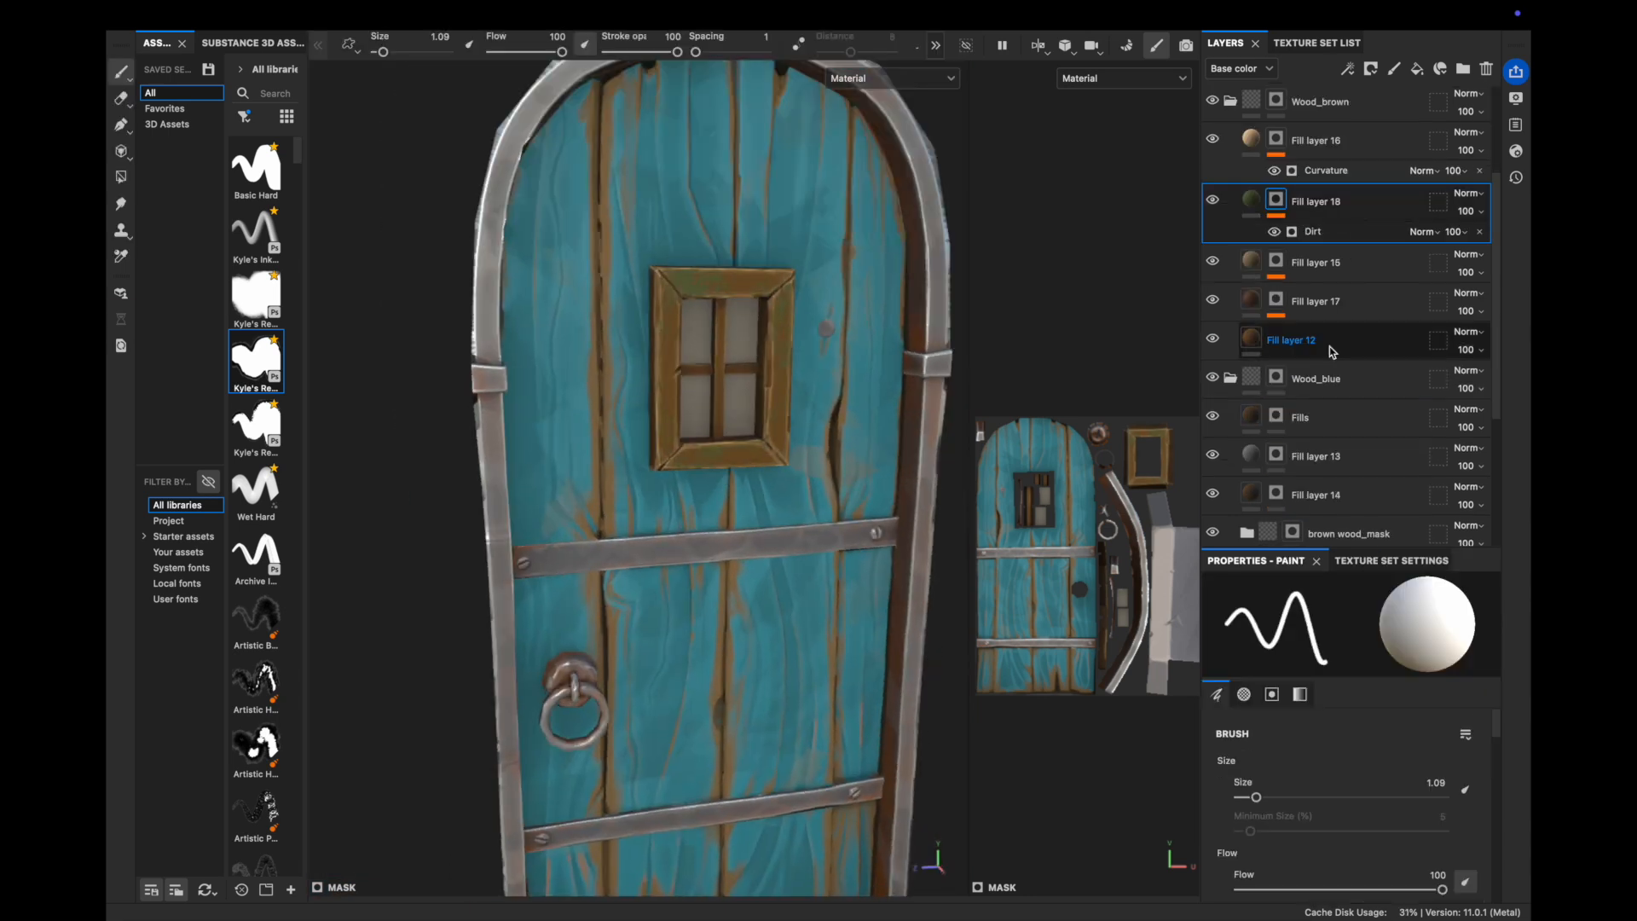
pyautogui.scroll(-2, 1362, 318)
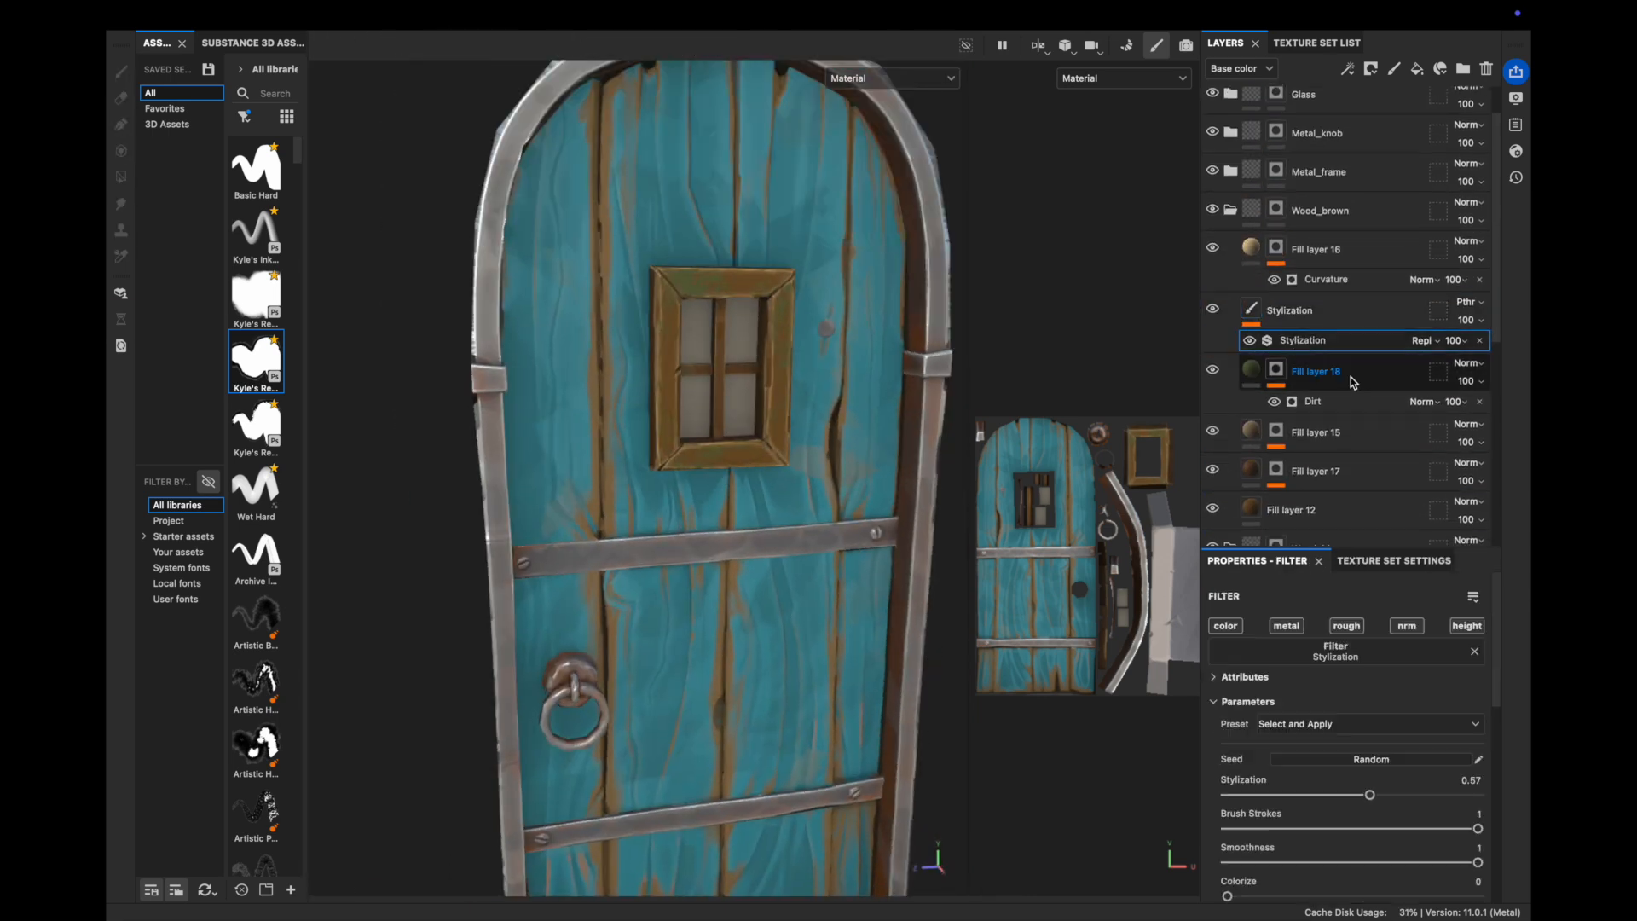
pyautogui.scroll(-4, 1364, 750)
pyautogui.click(1345, 746)
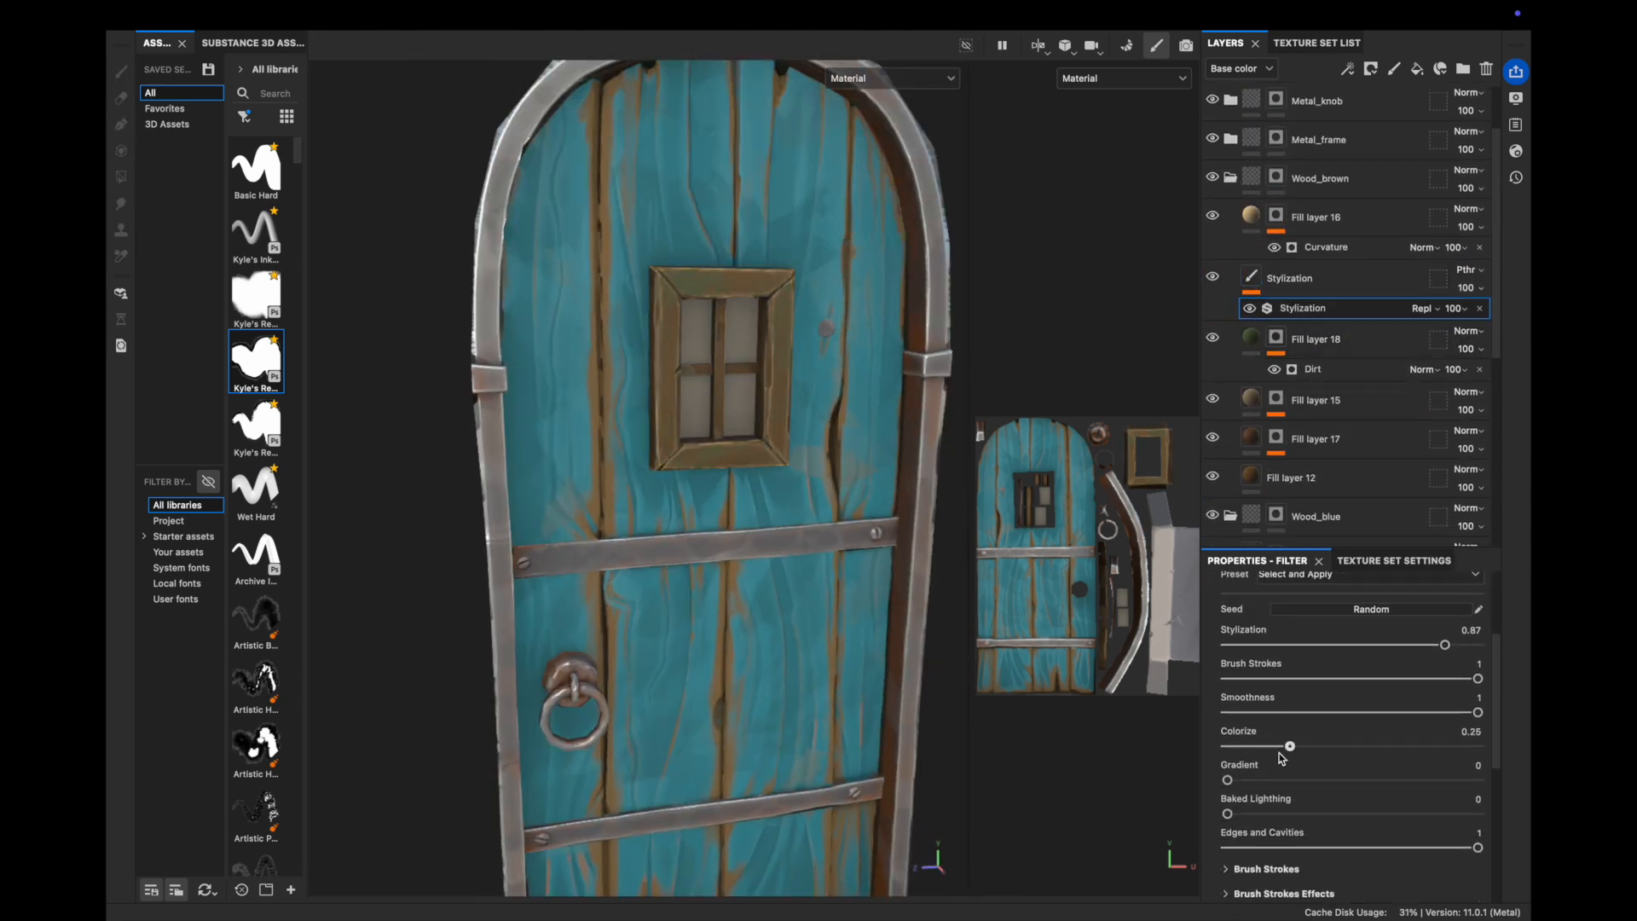
pyautogui.scroll(-3, 1356, 761)
pyautogui.click(1355, 767)
pyautogui.scroll(-12, 1364, 762)
pyautogui.click(1312, 751)
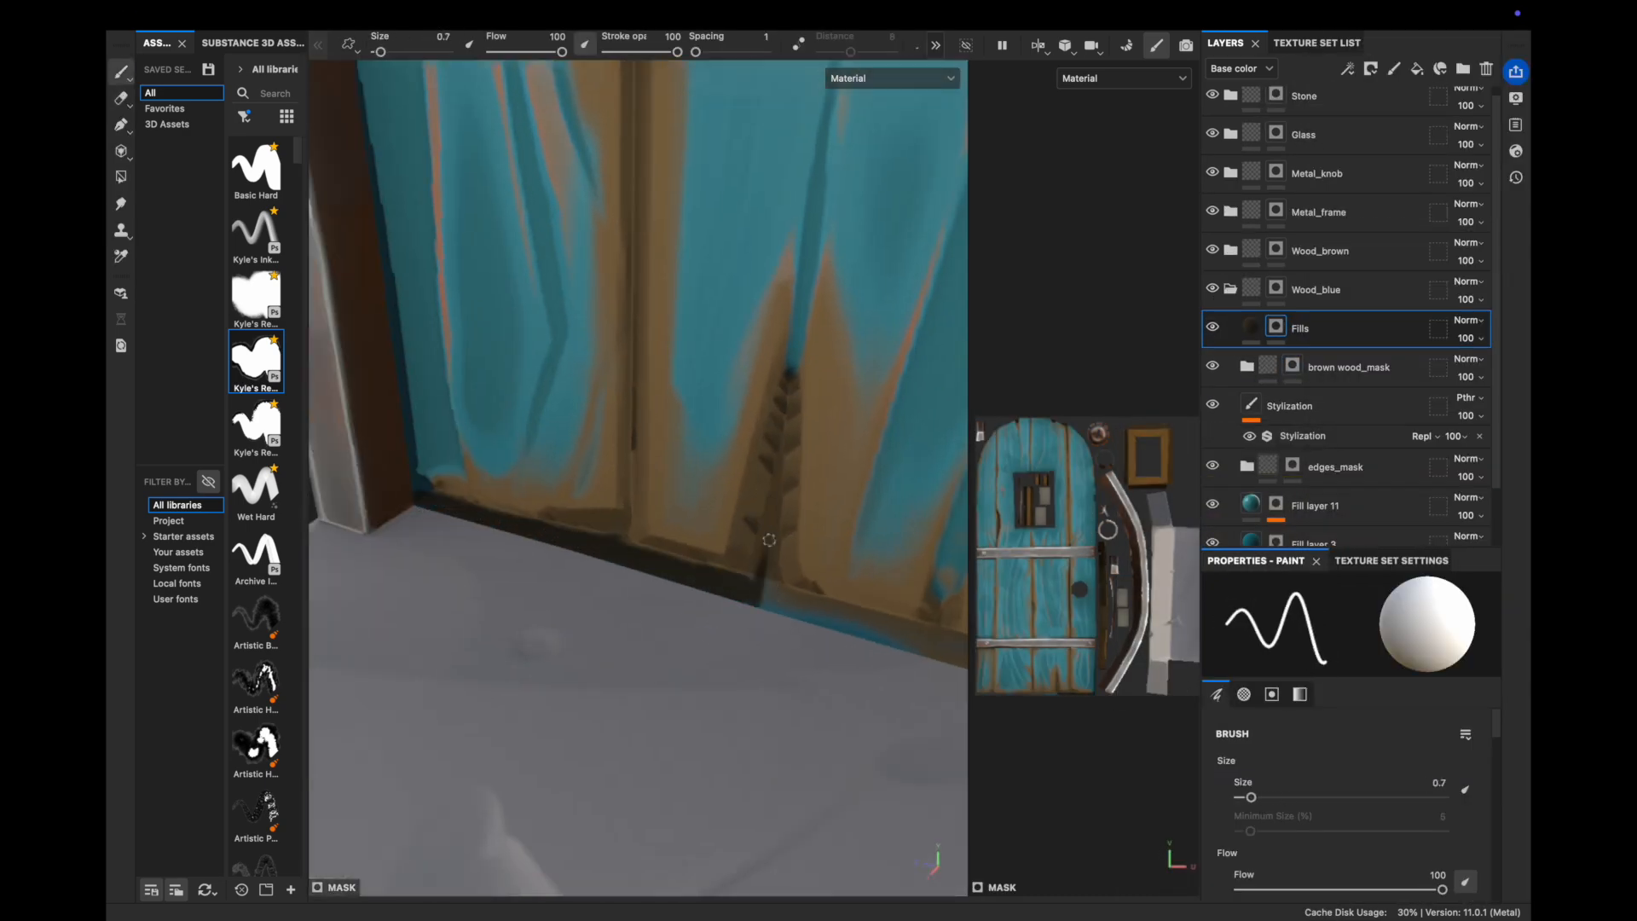
# Paint dark strokes on the Fills mask along the door's bottom and right edges
pyautogui.keyDown('ctrl'); pyautogui.moveTo(769, 540); pyautogui.dragTo(795, 540, button='right'); pyautogui.keyUp('ctrl')
pyautogui.keyDown('alt'); pyautogui.moveTo(789, 545); pyautogui.dragTo(443, 443, button='middle'); pyautogui.keyUp('alt')
pyautogui.moveTo(444, 503); pyautogui.dragTo(724, 585)
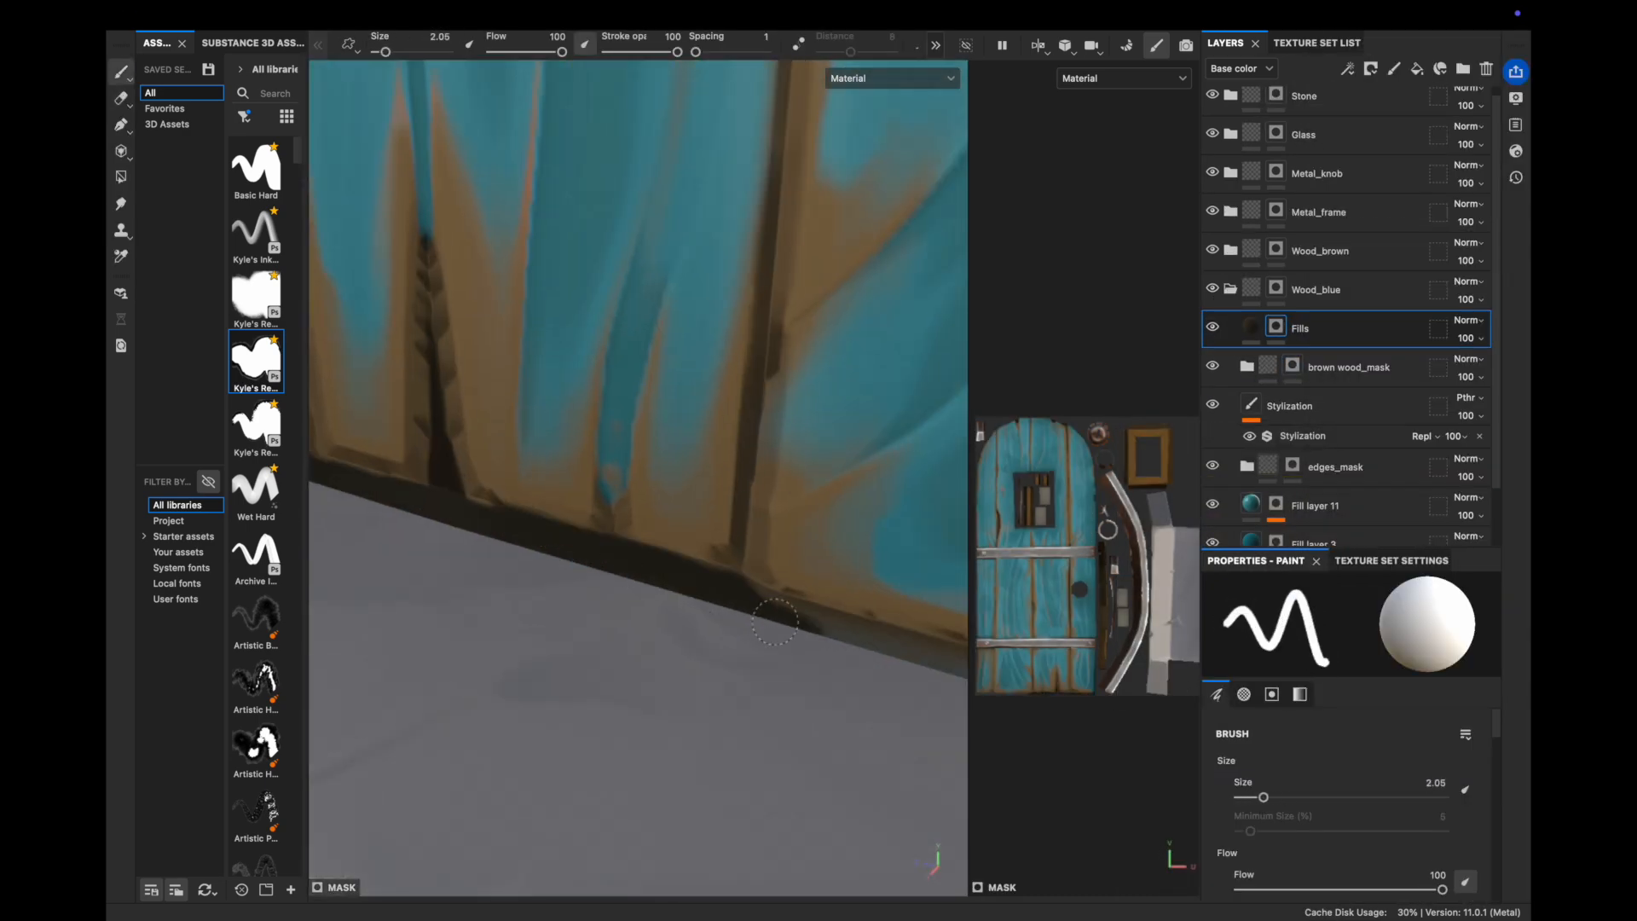
pyautogui.keyDown('alt'); pyautogui.moveTo(724, 585); pyautogui.dragTo(409, 494, button='middle'); pyautogui.keyUp('alt')
pyautogui.moveTo(477, 511); pyautogui.dragTo(887, 597)
pyautogui.keyDown('alt'); pyautogui.moveTo(767, 546); pyautogui.dragTo(678, 439); pyautogui.keyUp('alt')
pyautogui.keyDown('alt'); pyautogui.moveTo(677, 439); pyautogui.dragTo(724, 767, button='middle'); pyautogui.keyUp('alt')
pyautogui.moveTo(695, 682); pyautogui.dragTo(725, 285)
pyautogui.keyDown('alt'); pyautogui.moveTo(725, 286); pyautogui.dragTo(740, 750, button='middle'); pyautogui.keyUp('alt')
pyautogui.moveTo(725, 734); pyautogui.dragTo(748, 208)
pyautogui.keyDown('alt'); pyautogui.moveTo(748, 208); pyautogui.dragTo(724, 724, button='middle'); pyautogui.keyUp('alt')
pyautogui.moveTo(725, 725); pyautogui.dragTo(734, 483)
pyautogui.keyDown('alt'); pyautogui.moveTo(734, 256); pyautogui.dragTo(737, 725, button='middle'); pyautogui.keyUp('alt')
pyautogui.moveTo(737, 724); pyautogui.dragTo(745, 146)
pyautogui.moveTo(745, 146)
pyautogui.keyDown('alt'); pyautogui.mouseDown(button='middle')
pyautogui.moveTo(795, 425)
pyautogui.moveTo(658, 614)
pyautogui.mouseUp(button='middle'); pyautogui.keyUp('alt')
# Paint dark strokes down the door's left edge with a smaller brush
pyautogui.moveTo(657, 614)
pyautogui.keyDown('alt'); pyautogui.mouseDown(button='right')
pyautogui.moveTo(562, 610)
pyautogui.moveTo(500, 435)
pyautogui.mouseUp(button='right'); pyautogui.keyUp('alt')
pyautogui.keyDown('alt'); pyautogui.moveTo(500, 435); pyautogui.dragTo(554, 768, button='middle'); pyautogui.keyUp('alt')
pyautogui.keyDown('ctrl'); pyautogui.moveTo(592, 246); pyautogui.dragTo(578, 246, button='right'); pyautogui.keyUp('ctrl')
pyautogui.moveTo(578, 246); pyautogui.dragTo(581, 767)
pyautogui.keyDown('alt'); pyautogui.moveTo(581, 767); pyautogui.dragTo(562, 256, button='middle'); pyautogui.keyUp('alt')
pyautogui.moveTo(558, 272); pyautogui.dragTo(563, 694)
pyautogui.keyDown('alt'); pyautogui.moveTo(563, 694); pyautogui.dragTo(588, 456, button='middle'); pyautogui.keyUp('alt')
pyautogui.keyDown('alt'); pyautogui.moveTo(588, 457); pyautogui.dragTo(597, 546); pyautogui.keyUp('alt')
pyautogui.moveTo(596, 546)
pyautogui.keyDown('alt'); pyautogui.mouseDown(button='right')
pyautogui.moveTo(504, 544)
pyautogui.moveTo(589, 546)
pyautogui.mouseUp(button='right'); pyautogui.keyUp('alt')
# Add a new fill layer below Fills, set its channels and give it a black mask
pyautogui.click(1417, 69)
pyautogui.moveTo(1337, 331); pyautogui.dragTo(1337, 381)
pyautogui.click(1345, 683)
pyautogui.click(1370, 69)
pyautogui.keyDown('alt'); pyautogui.moveTo(682, 546); pyautogui.dragTo(767, 545, button='right'); pyautogui.keyUp('alt')
pyautogui.keyDown('ctrl'); pyautogui.moveTo(665, 563); pyautogui.dragTo(768, 566, button='right'); pyautogui.keyUp('ctrl')
# Erase the dark paint overspill along the door base from the Fills mask
pyautogui.click(1275, 327)
pyautogui.press('2')
pyautogui.moveTo(955, 607); pyautogui.dragTo(554, 418)
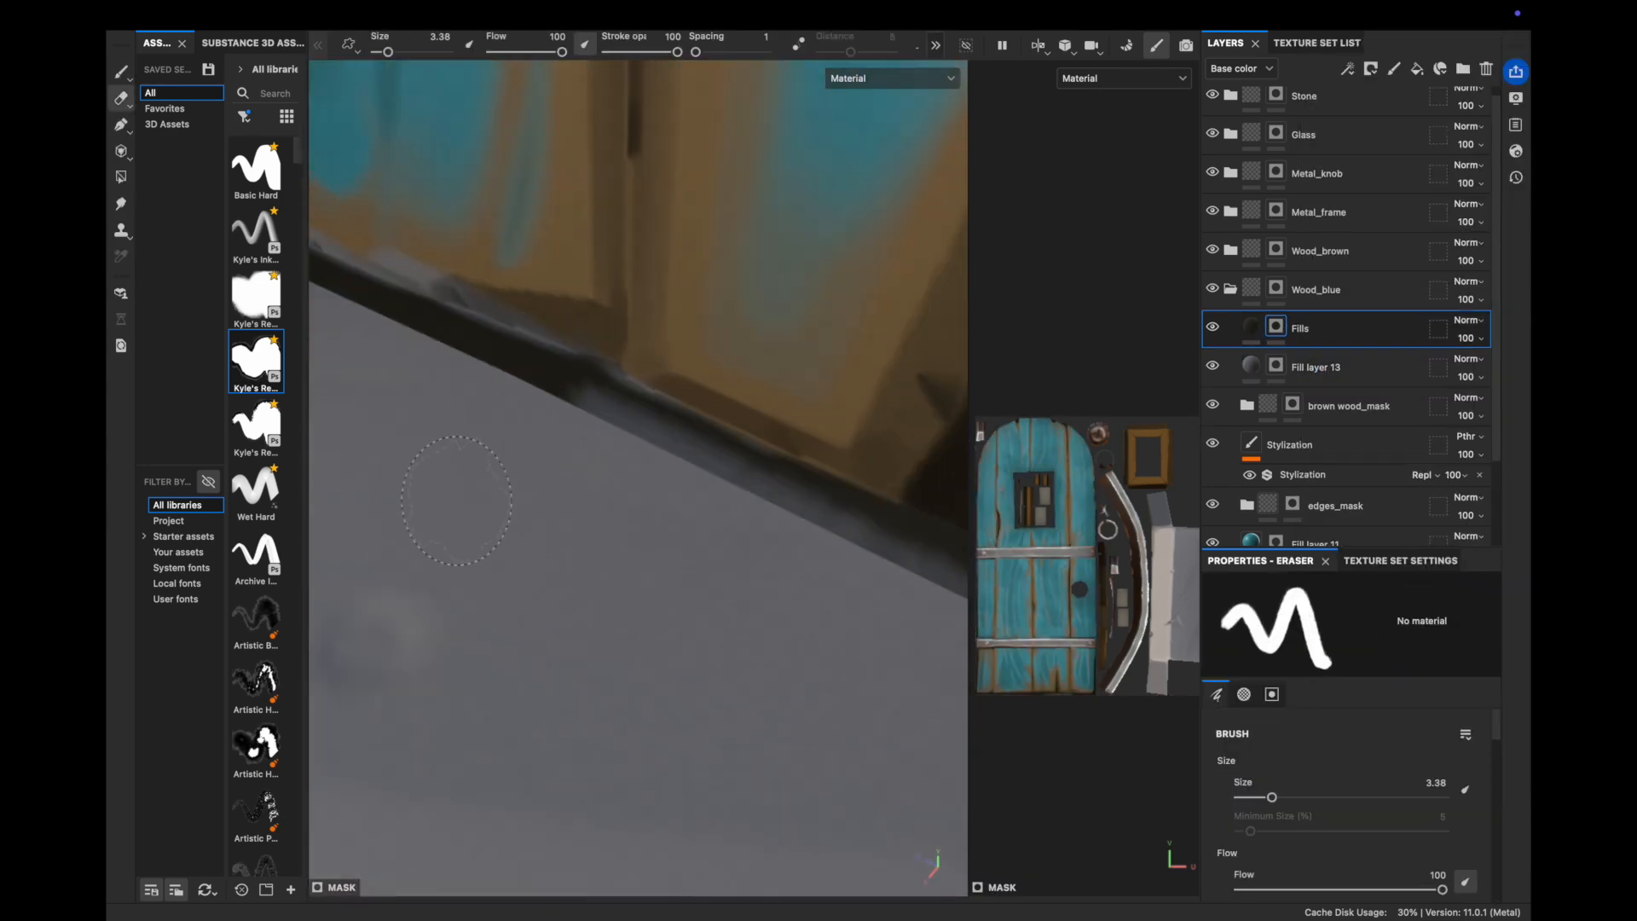
pyautogui.keyDown('alt'); pyautogui.moveTo(656, 565); pyautogui.dragTo(750, 545); pyautogui.keyUp('alt')
pyautogui.moveTo(597, 499); pyautogui.dragTo(853, 529)
pyautogui.keyDown('alt'); pyautogui.moveTo(682, 545); pyautogui.dragTo(733, 546, button='right'); pyautogui.keyUp('alt')
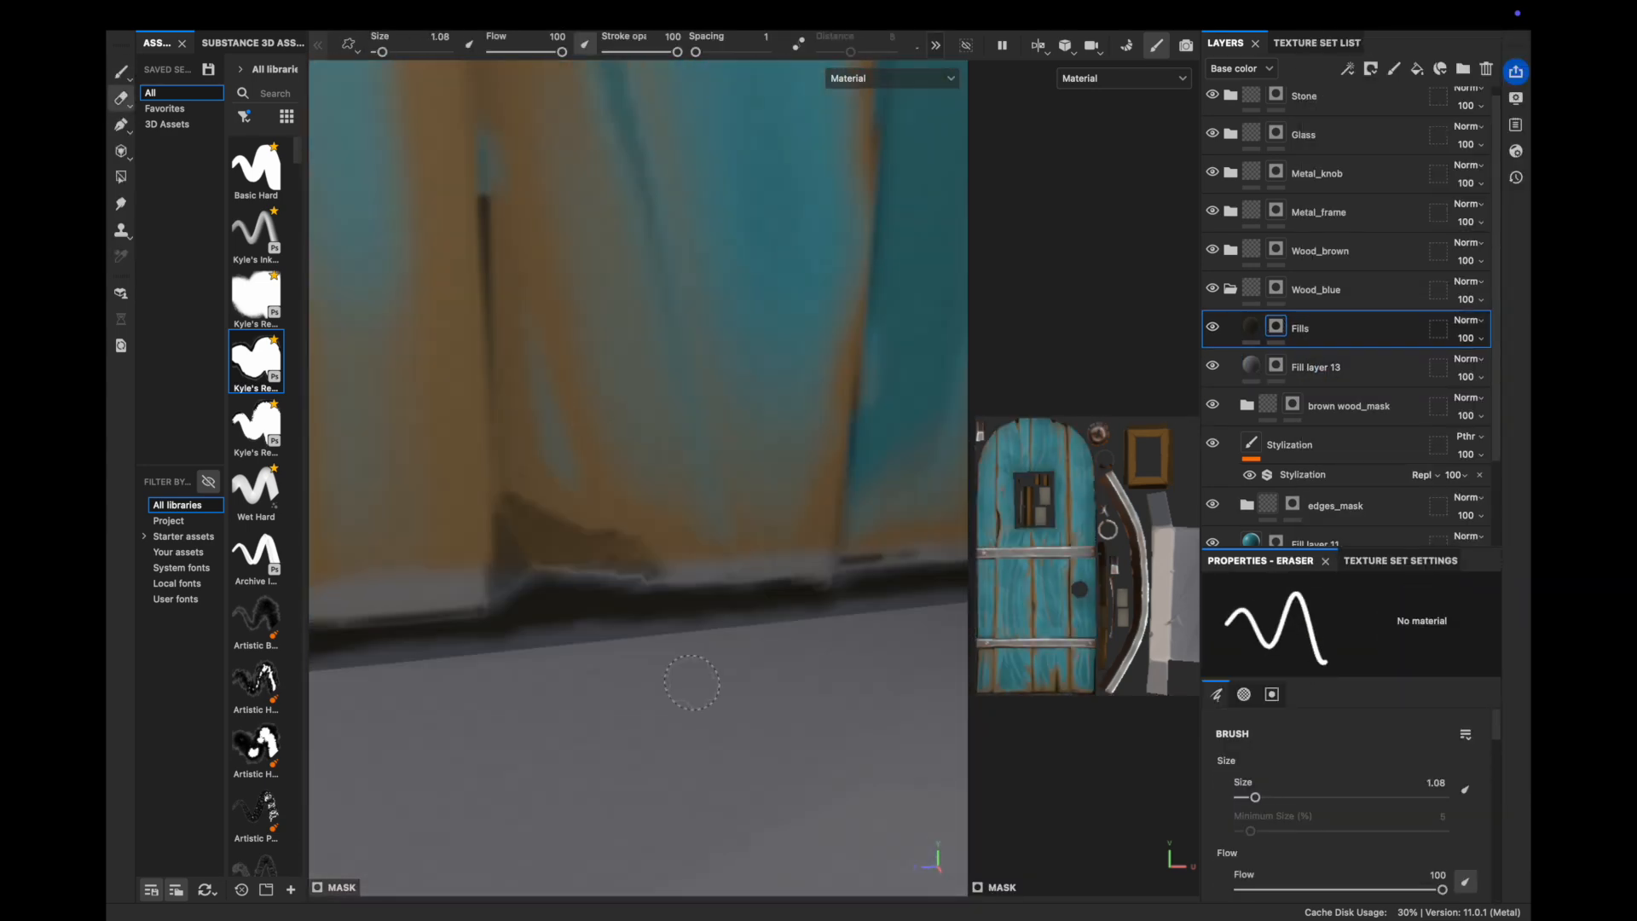
pyautogui.keyDown('alt'); pyautogui.moveTo(597, 563); pyautogui.dragTo(767, 563, button='middle'); pyautogui.keyUp('alt')
pyautogui.keyDown('alt'); pyautogui.moveTo(545, 577); pyautogui.dragTo(651, 584, button='middle'); pyautogui.keyUp('alt')
pyautogui.keyDown('alt'); pyautogui.moveTo(650, 585); pyautogui.dragTo(512, 580, button='right'); pyautogui.keyUp('alt')
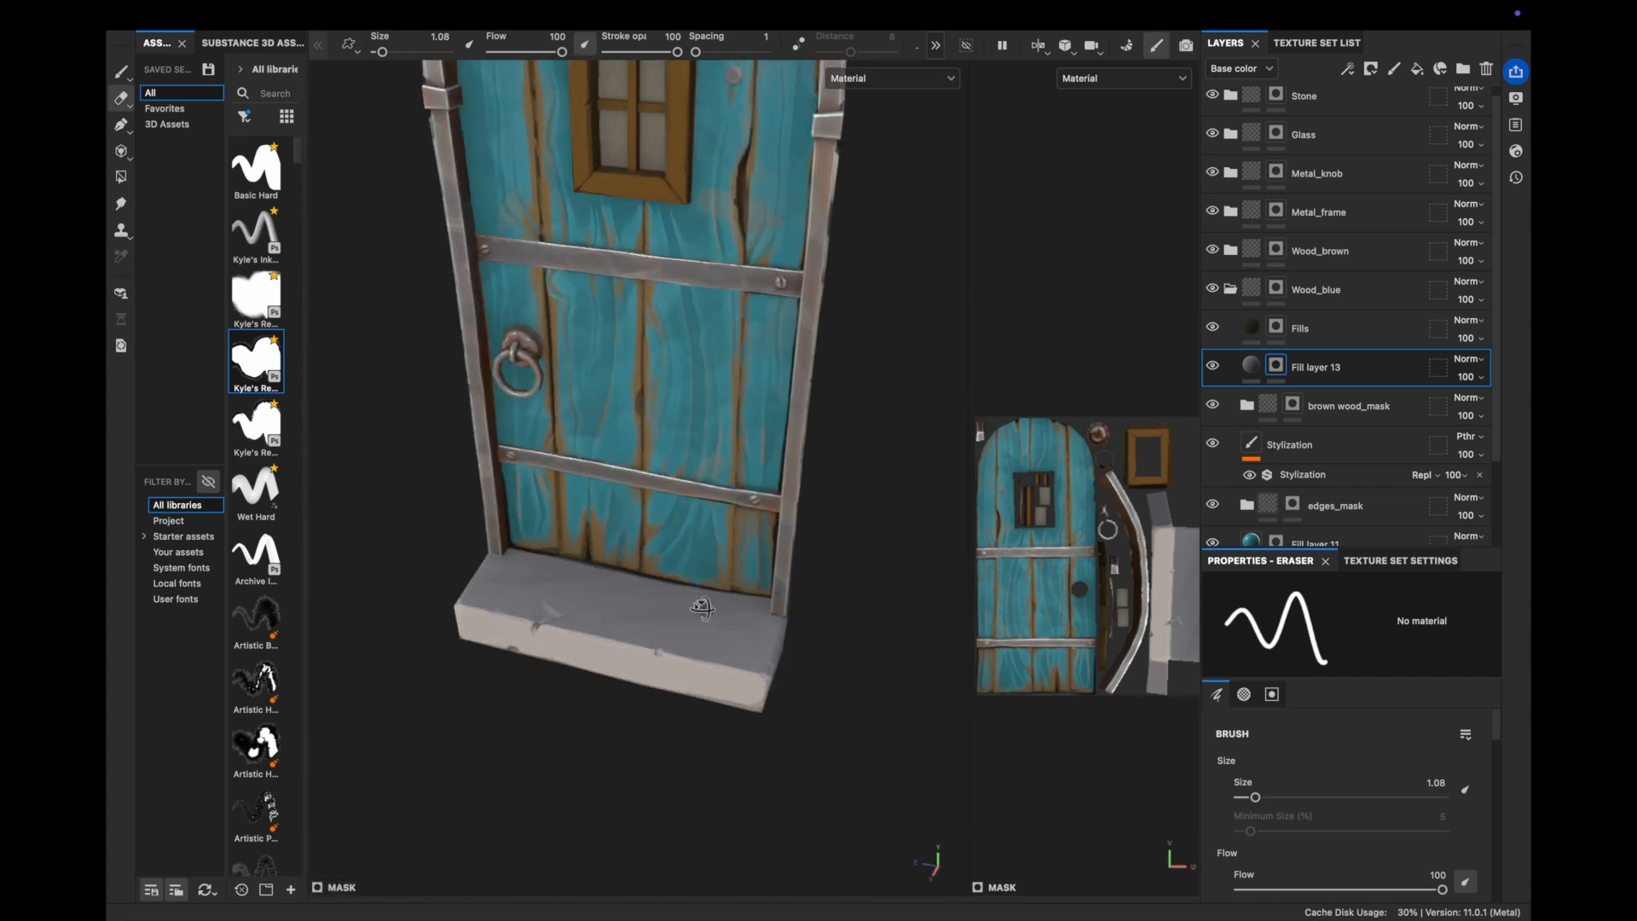
pyautogui.keyDown('alt'); pyautogui.moveTo(596, 545); pyautogui.dragTo(699, 537); pyautogui.keyUp('alt')
# Add light-coloured Fill layer 20 in Stone, no metal, with a Curvature mask at Global Balance 0.3
pyautogui.click(1230, 289)
pyautogui.click(1230, 103)
pyautogui.click(1288, 145)
pyautogui.click(1417, 69)
pyautogui.click(1289, 684)
pyautogui.click(1337, 811)
pyautogui.click(1370, 69)
pyautogui.click(1347, 69)
pyautogui.keyDown('alt'); pyautogui.moveTo(630, 546); pyautogui.dragTo(716, 545, button='right'); pyautogui.keyUp('alt')
pyautogui.moveTo(1352, 771); pyautogui.dragTo(1282, 811)
# Tune the curvature sliders: lower medium detail, large curvature 0.34, brightness -0.1
pyautogui.scroll(-2, 1312, 819)
pyautogui.moveTo(1264, 831)
pyautogui.mouseDown()
pyautogui.moveTo(1312, 832)
pyautogui.moveTo(1256, 832)
pyautogui.mouseUp()
pyautogui.moveTo(1358, 858); pyautogui.dragTo(1347, 858)
pyautogui.moveTo(1271, 722); pyautogui.dragTo(1322, 723)
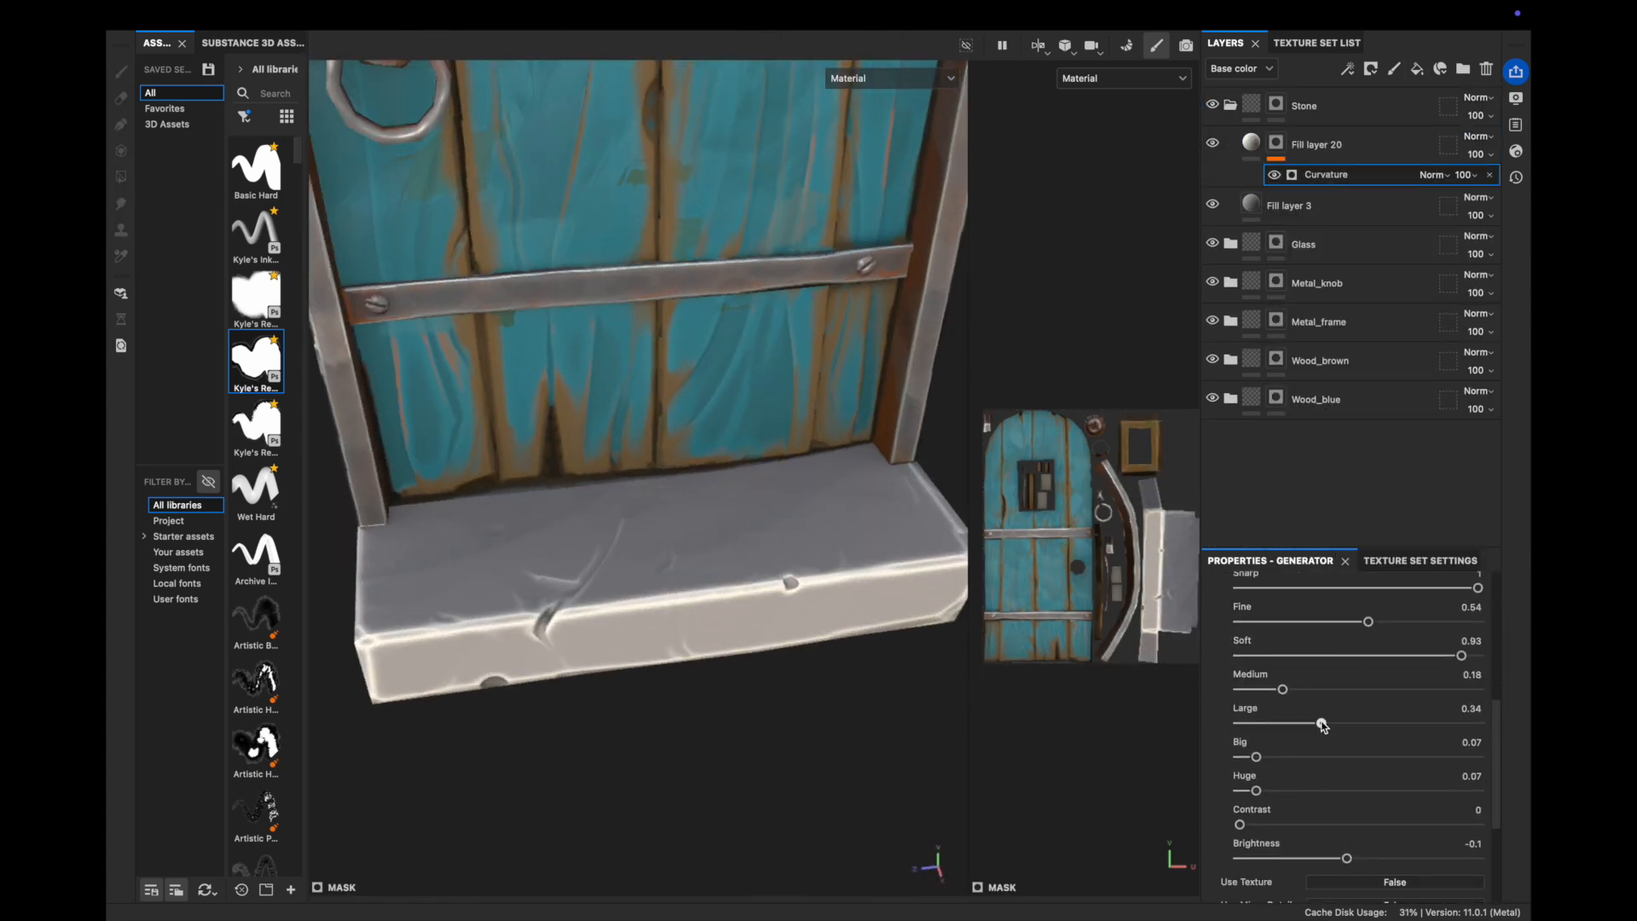
pyautogui.moveTo(1368, 622); pyautogui.dragTo(1461, 621)
pyautogui.moveTo(1461, 656); pyautogui.dragTo(1420, 655)
# Add Fill layer 21 with an inverted Curvature mask, contrast 0 and balance about 0.89
pyautogui.click(1417, 69)
pyautogui.click(1352, 748)
pyautogui.click(1370, 69)
pyautogui.click(1346, 69)
pyautogui.click(1337, 633)
pyautogui.click(1394, 701)
pyautogui.moveTo(1227, 805); pyautogui.dragTo(1382, 805)
pyautogui.moveTo(1350, 771); pyautogui.dragTo(1228, 804)
pyautogui.keyDown('alt'); pyautogui.moveTo(631, 546); pyautogui.dragTo(716, 546, button='right'); pyautogui.keyUp('alt')
pyautogui.moveTo(1442, 771); pyautogui.dragTo(1366, 772)
pyautogui.keyDown('alt'); pyautogui.moveTo(717, 545); pyautogui.dragTo(614, 546, button='right'); pyautogui.keyUp('alt')
pyautogui.moveTo(1367, 772); pyautogui.dragTo(1450, 771)
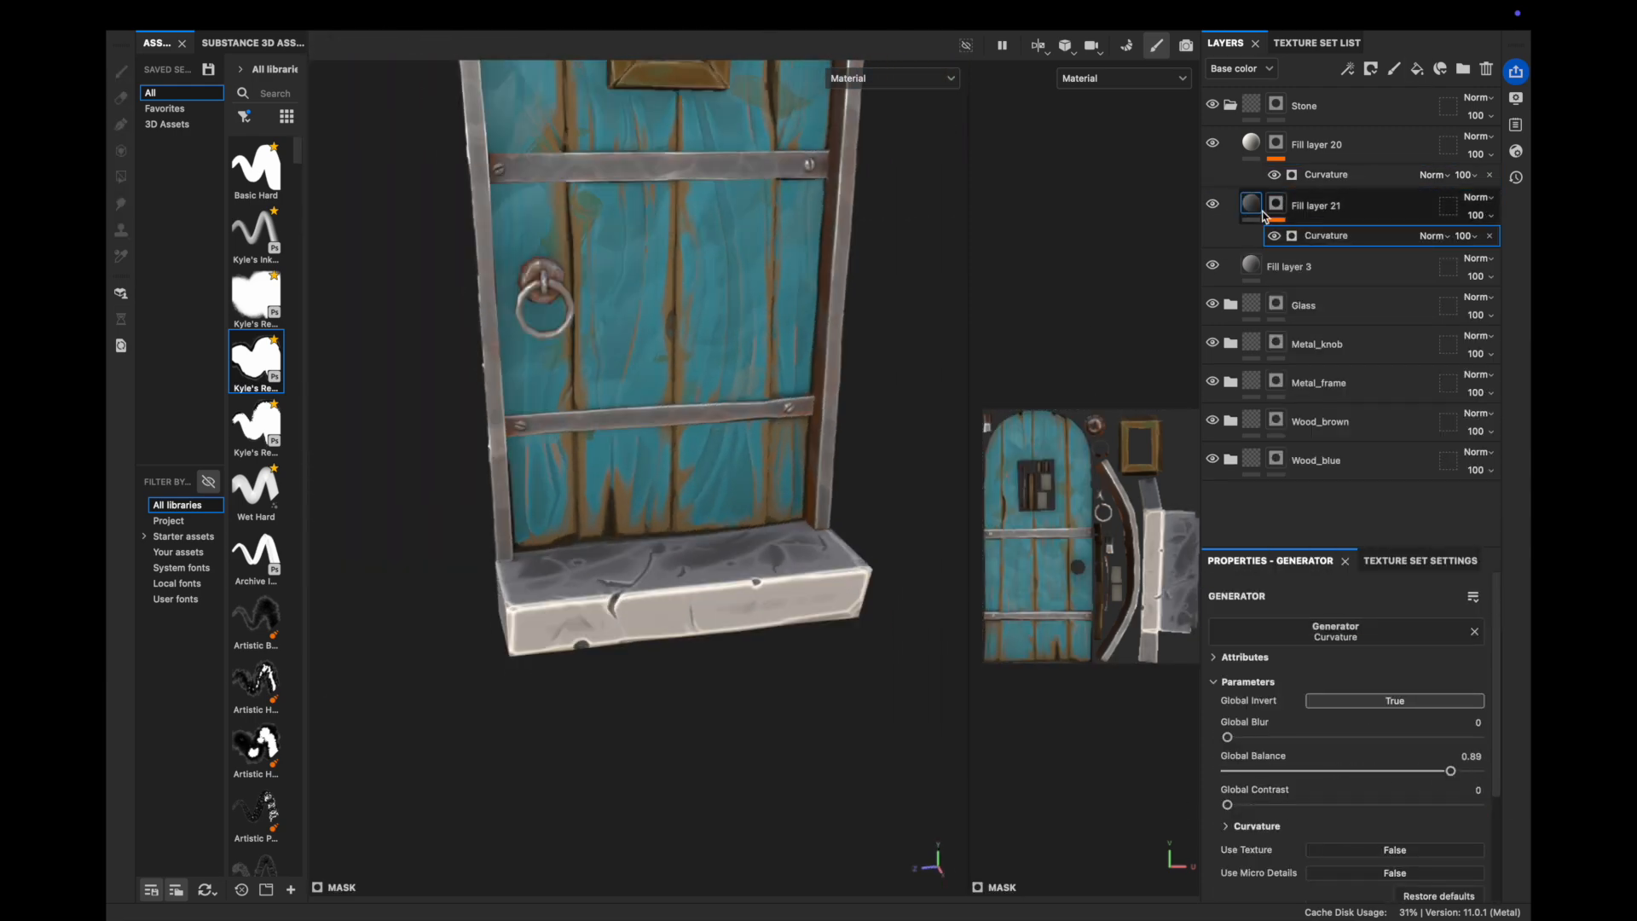
pyautogui.click(1276, 220)
pyautogui.click(1337, 214)
# Add olive green Fill layer 22 with a black mask and a Dripping Rust generator
pyautogui.click(1417, 69)
pyautogui.click(1344, 774)
pyautogui.click(972, 553)
pyautogui.click(1074, 574)
pyautogui.click(1370, 69)
pyautogui.click(1340, 635)
# Set Dripping Rust: Contrast 0.55, Spreading 0.12, Smoothness 0.42, Drips Intensity 0.4, Samples 31
pyautogui.click(1359, 738)
pyautogui.moveTo(1352, 793); pyautogui.dragTo(1407, 793)
pyautogui.moveTo(1227, 826); pyautogui.dragTo(1331, 826)
pyautogui.moveTo(1252, 859); pyautogui.dragTo(1327, 859)
pyautogui.scroll(-3, 1313, 818)
pyautogui.moveTo(1240, 778); pyautogui.dragTo(1229, 778)
pyautogui.moveTo(1476, 812); pyautogui.dragTo(1470, 811)
pyautogui.scroll(1, 1364, 767)
pyautogui.moveTo(1407, 702); pyautogui.dragTo(1365, 703)
pyautogui.moveTo(1327, 668); pyautogui.dragTo(1256, 669)
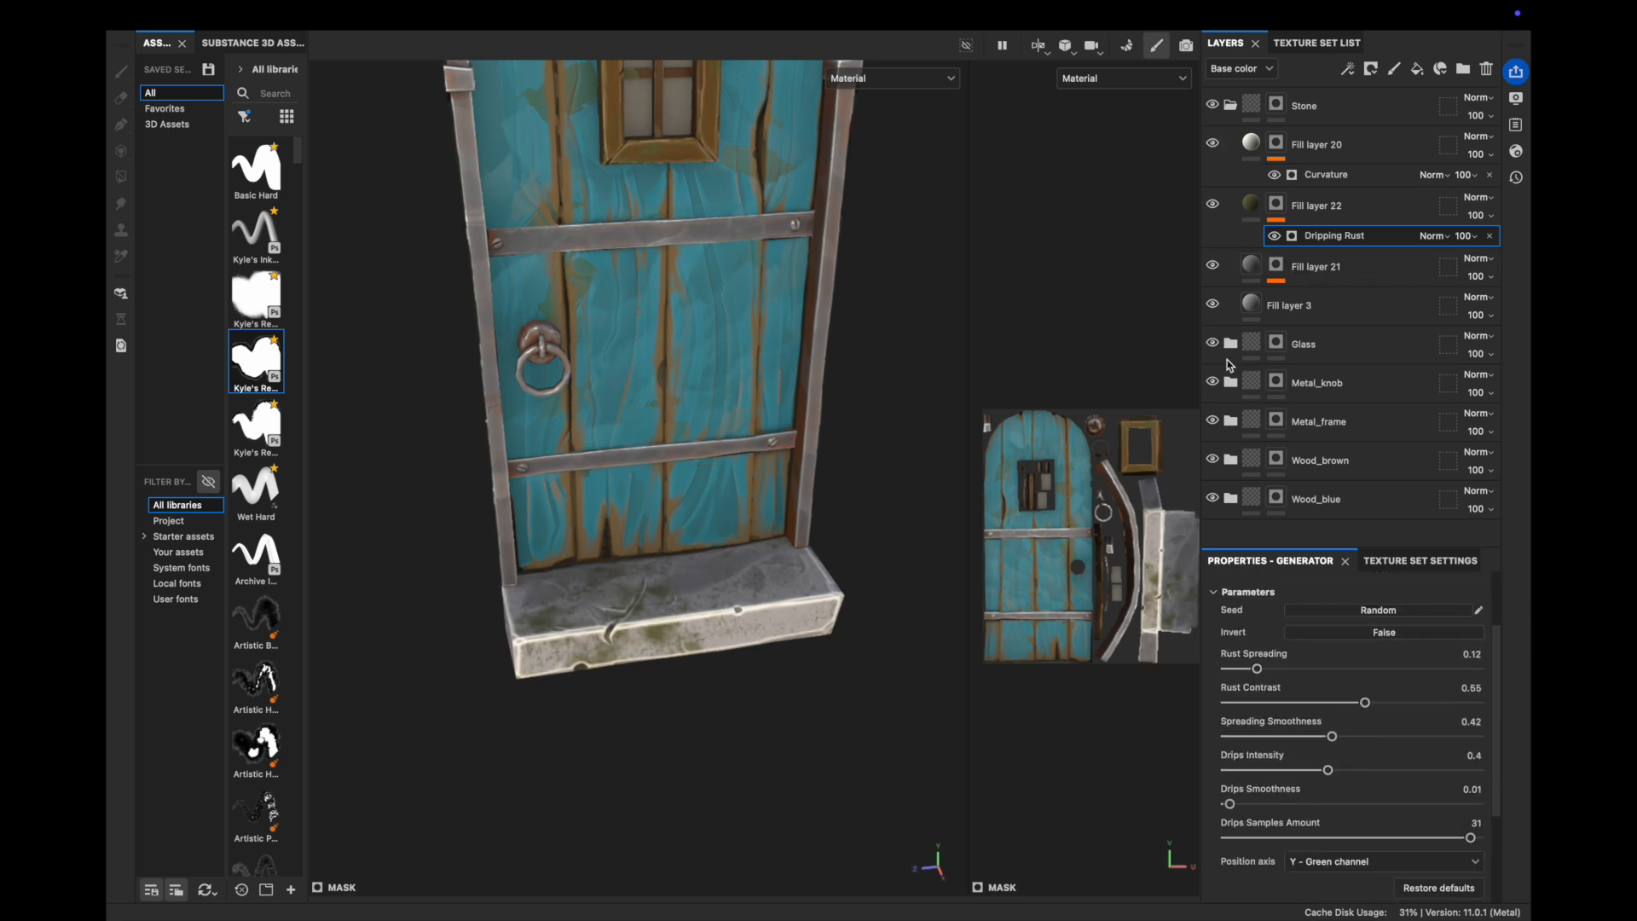
# Add a paint layer with a Stylization filter above Fill layer 22, pasting the painterly settings
pyautogui.click(1230, 421)
pyautogui.click(1307, 537)
pyautogui.press('super+c')
pyautogui.press('super+v')
pyautogui.click(1230, 106)
pyautogui.keyDown('alt'); pyautogui.moveTo(853, 478); pyautogui.dragTo(892, 556, button='middle'); pyautogui.keyUp('alt')
pyautogui.click(1230, 300)
pyautogui.click(1303, 309)
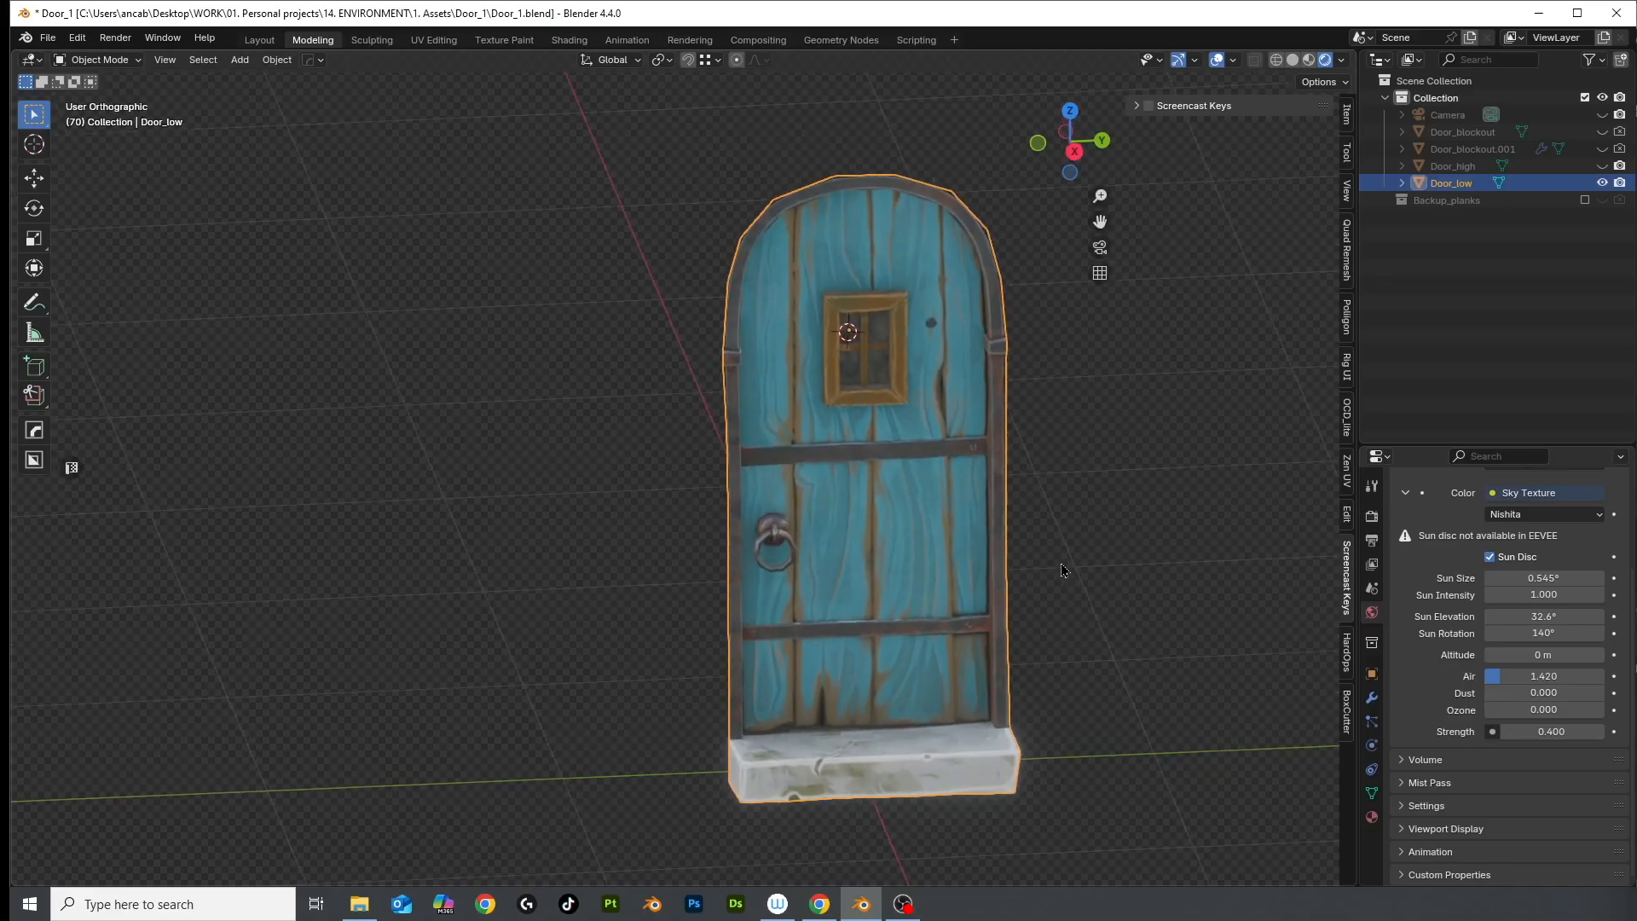
# Orbit and zoom around Door_low in Blender to inspect the teal planks, metal bands, trim and stone step
pyautogui.moveTo(1052, 555); pyautogui.dragTo(1004, 554, button='middle')
pyautogui.scroll(3, 811, 440)
pyautogui.scroll(1, 811, 440)
pyautogui.moveTo(812, 439); pyautogui.dragTo(883, 478, button='middle')
pyautogui.scroll(1, 882, 477)
pyautogui.keyDown('shift'); pyautogui.moveTo(883, 750); pyautogui.dragTo(887, 617, button='middle'); pyautogui.keyUp('shift')
pyautogui.scroll(-3, 853, 561)
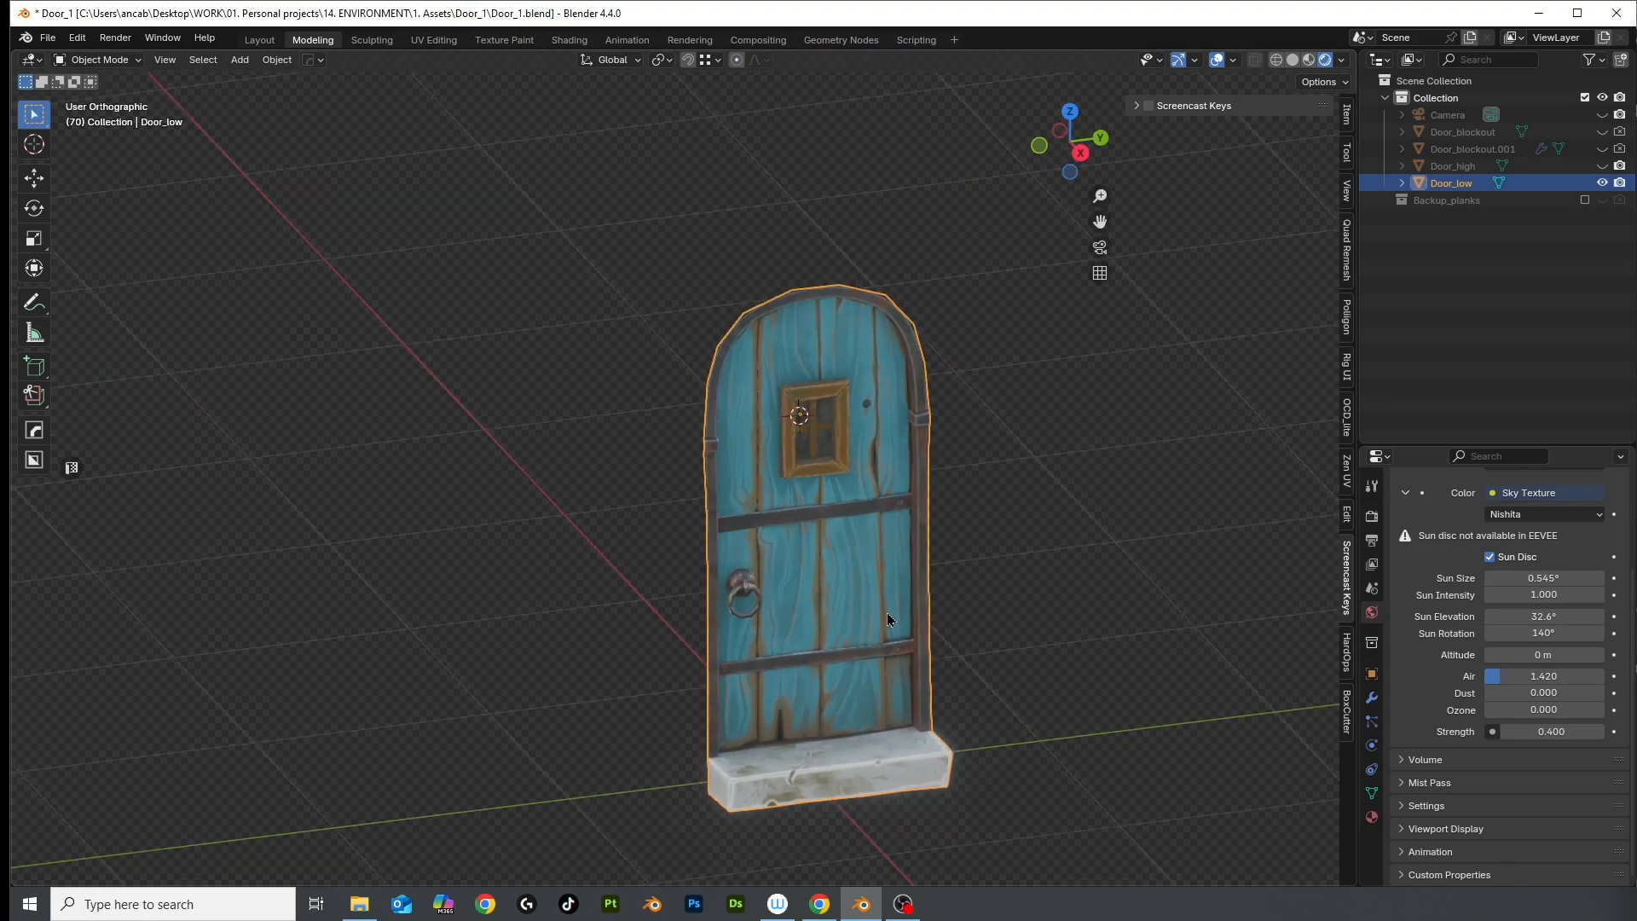